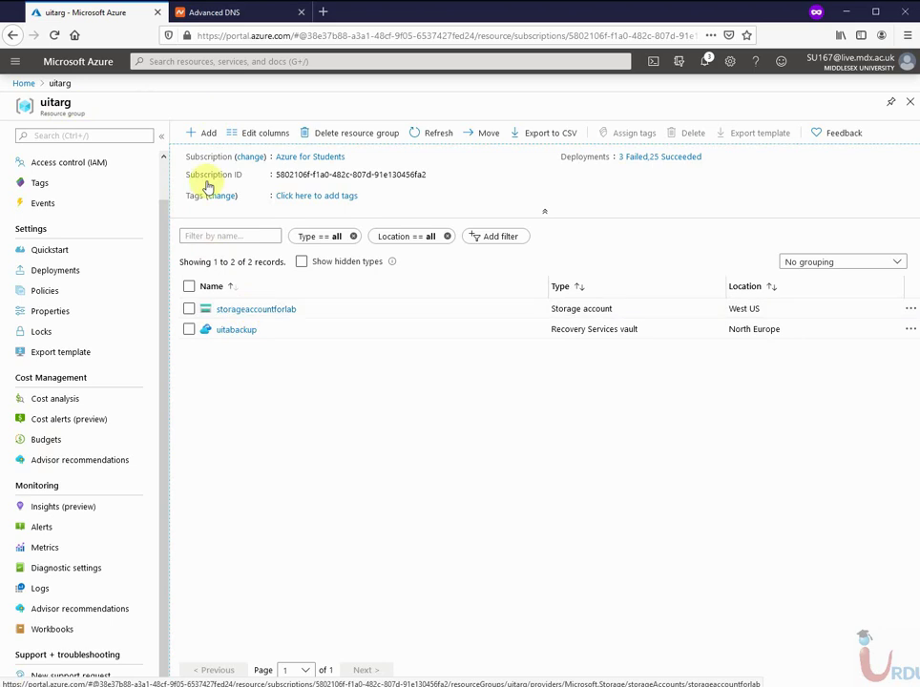
Open storageaccountforlab and go to its Custom domain page under Blob service.
click(241, 307)
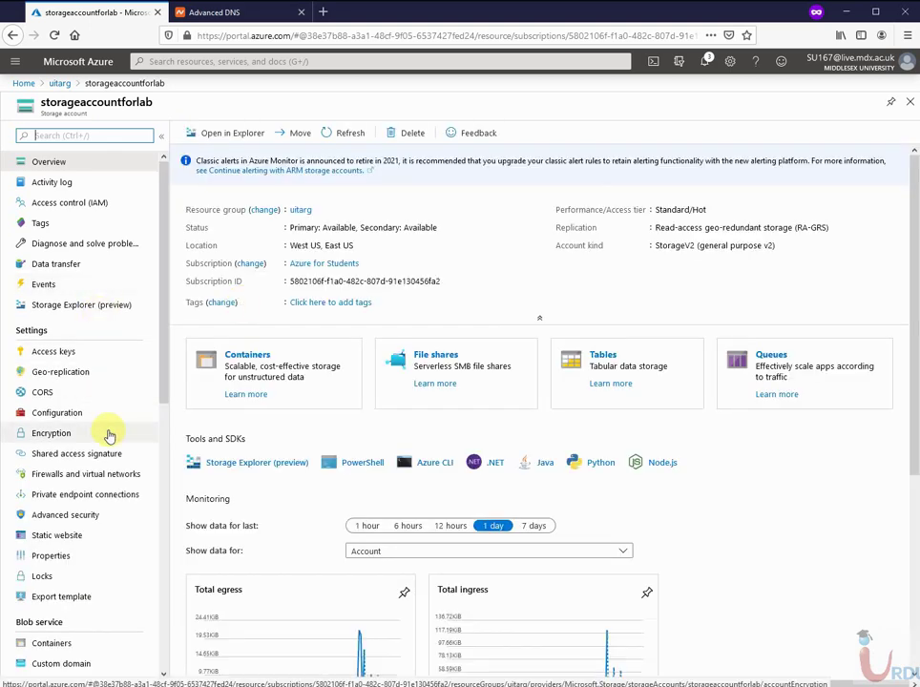
scroll(109, 436, down, 3)
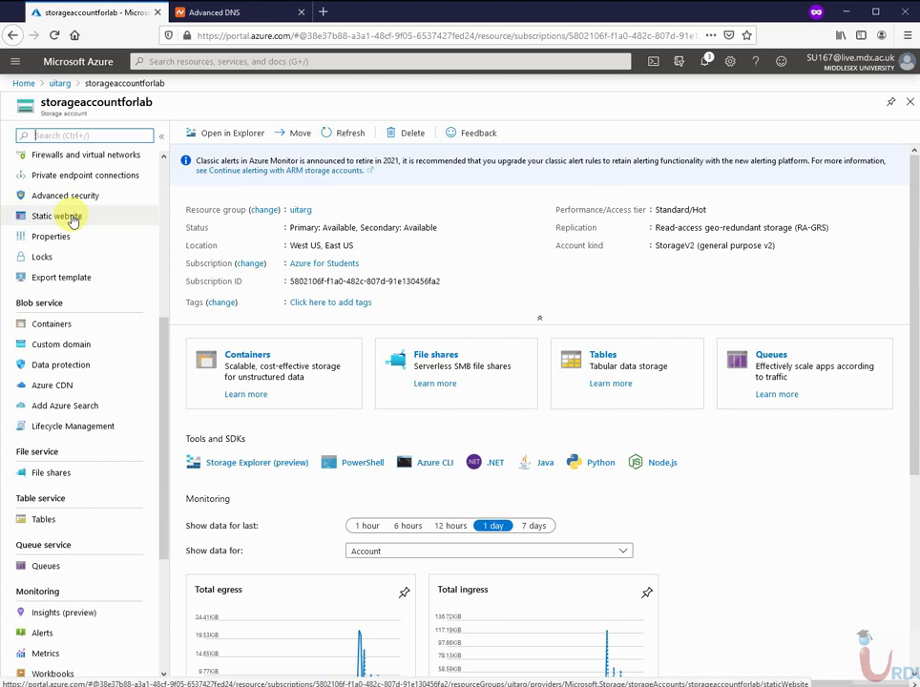
click(67, 347)
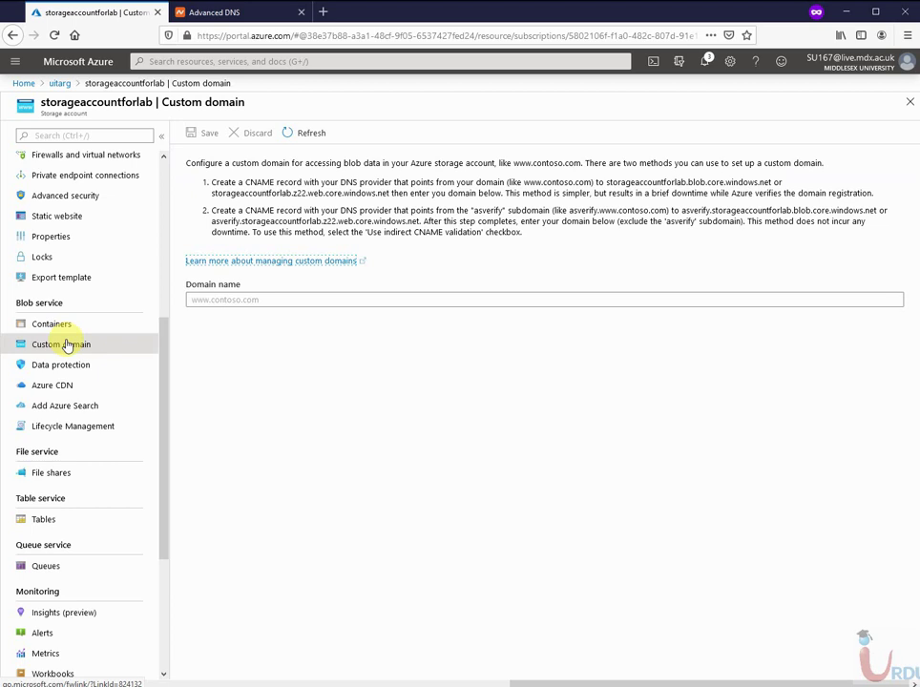
Enter myweb.syedimmad.com in the custom Domain name field.
click(252, 300)
text(web)
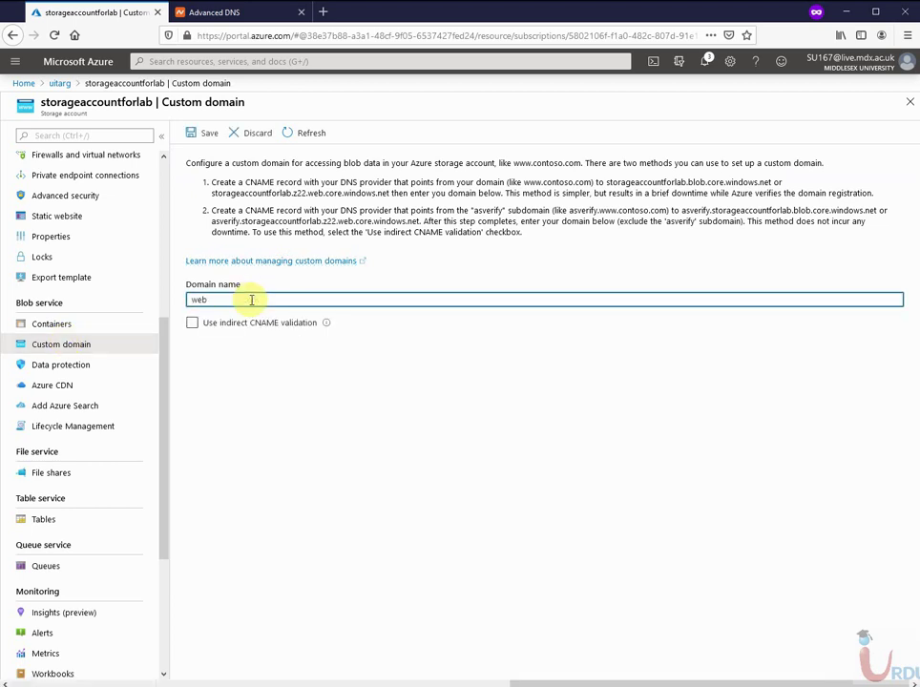
key(BackSpace)
text(myweb.syedimmad.com)
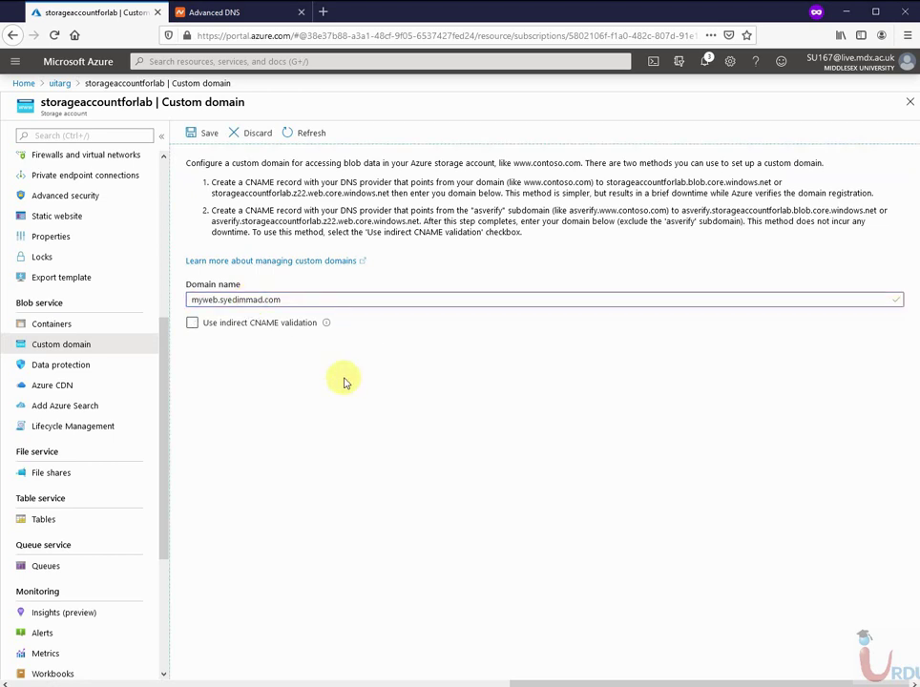
Save it, see the missing-CNAME rejection, and bring up Namecheap's Advanced DNS records.
click(208, 134)
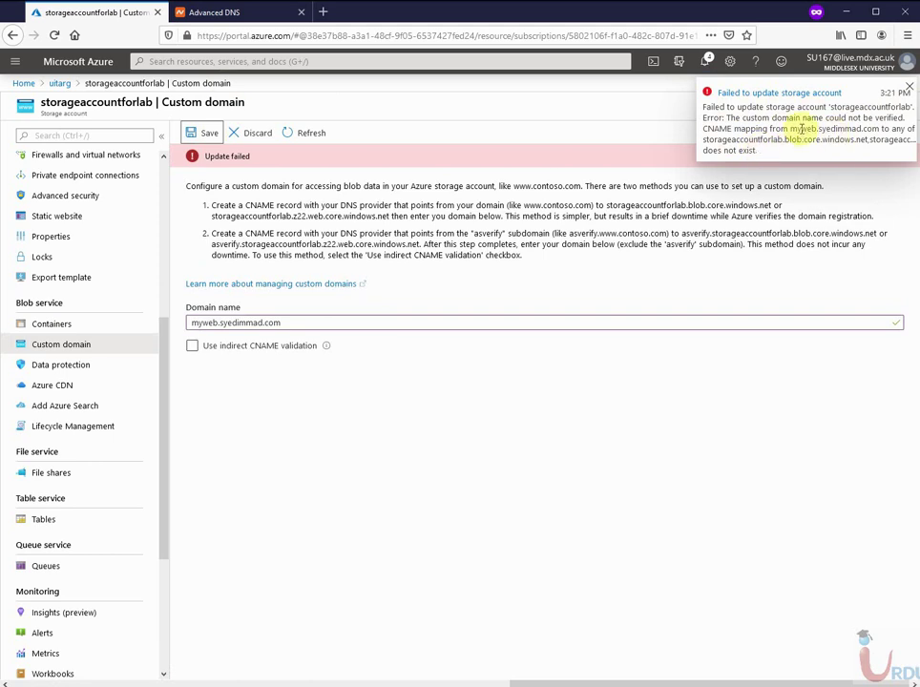
click(245, 10)
scroll(406, 382, down, 6)
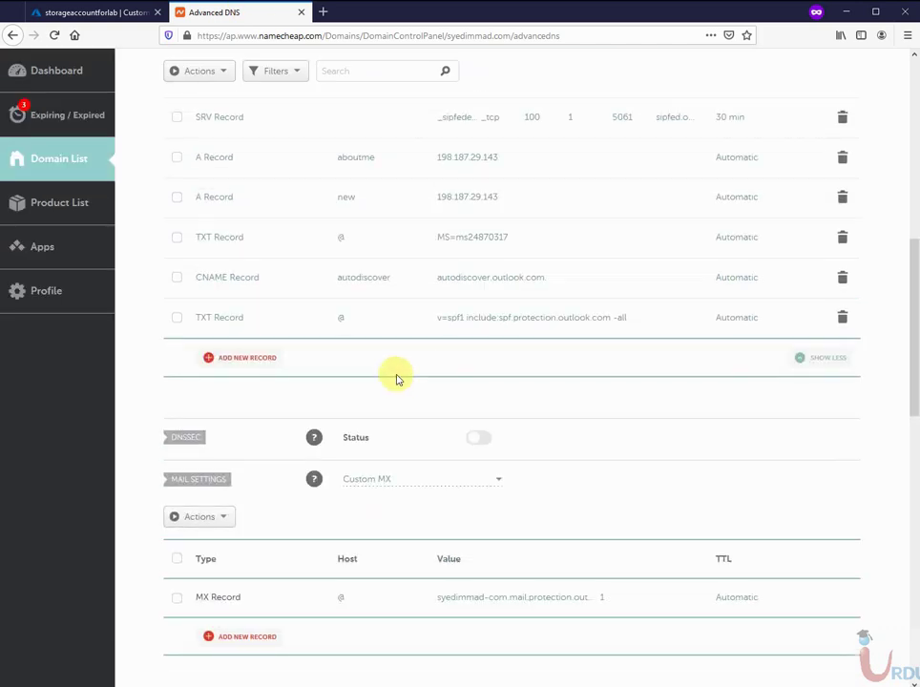
Start a new Namecheap CNAME Record with Host myweb, leaving its target empty for now.
click(268, 359)
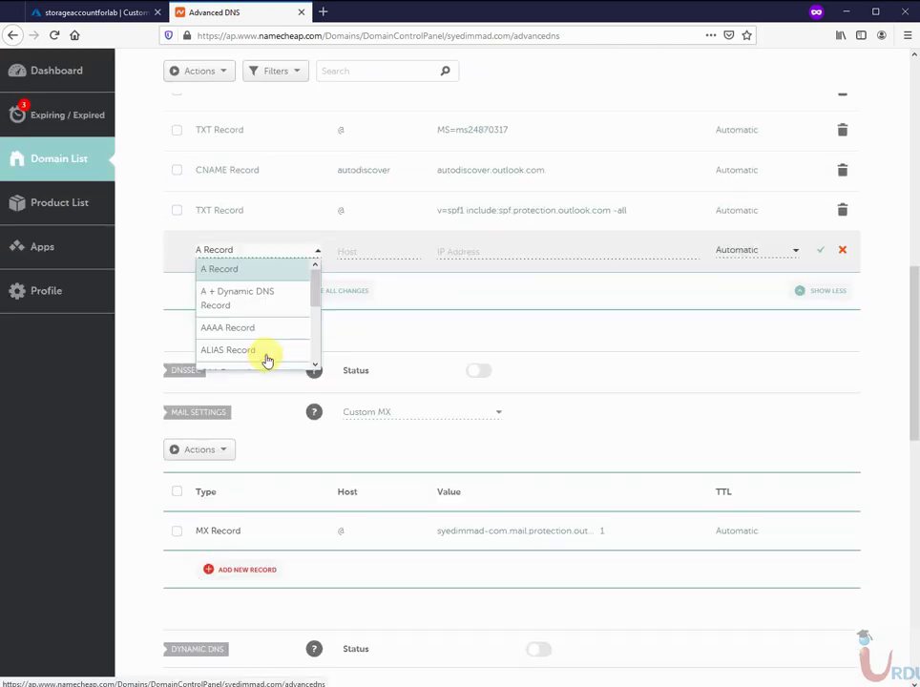
scroll(275, 291, down, 3)
click(262, 271)
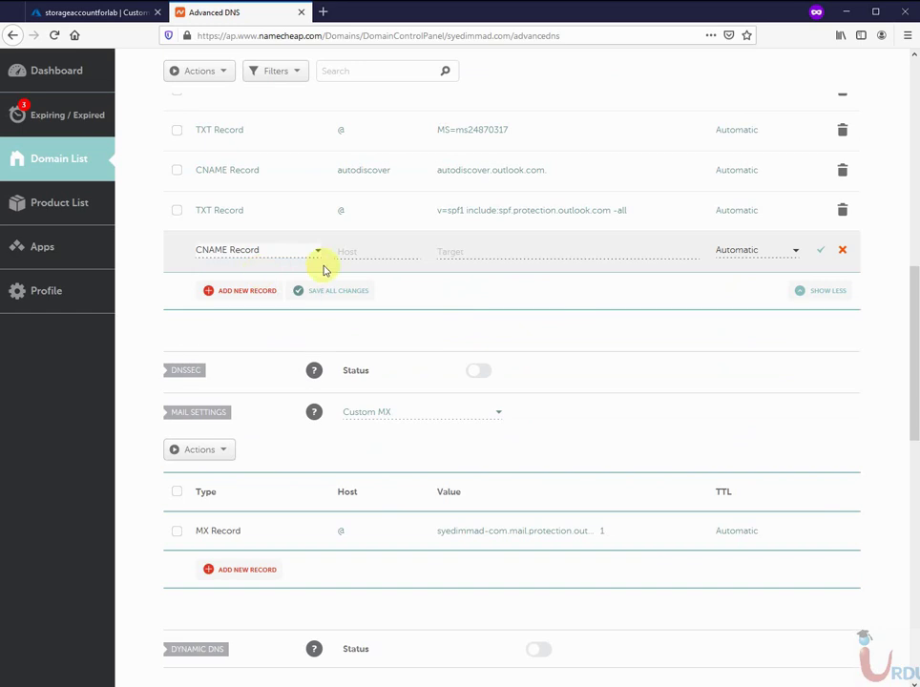
click(355, 252)
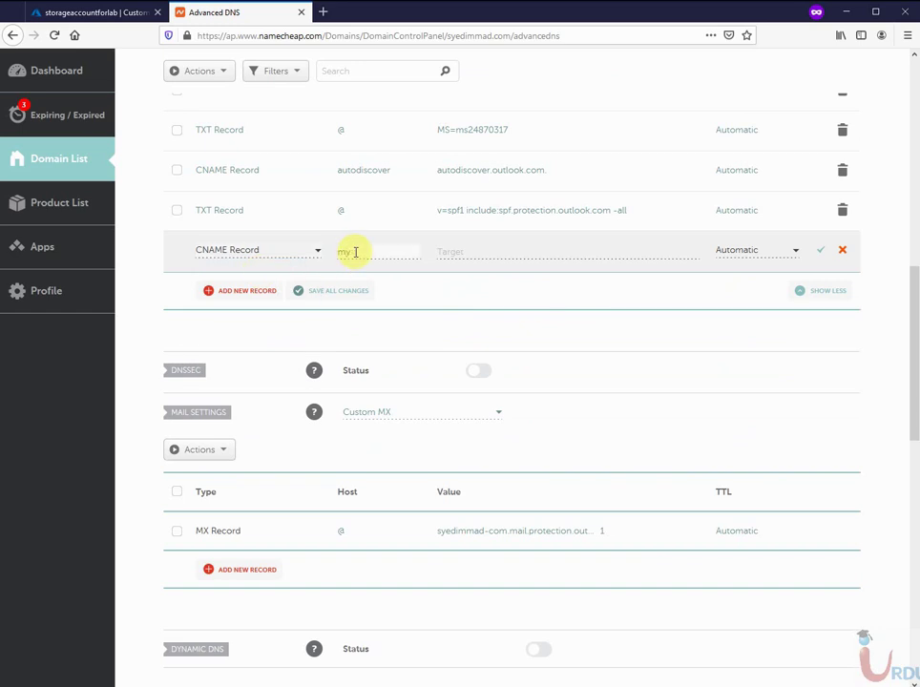
text(myweb)
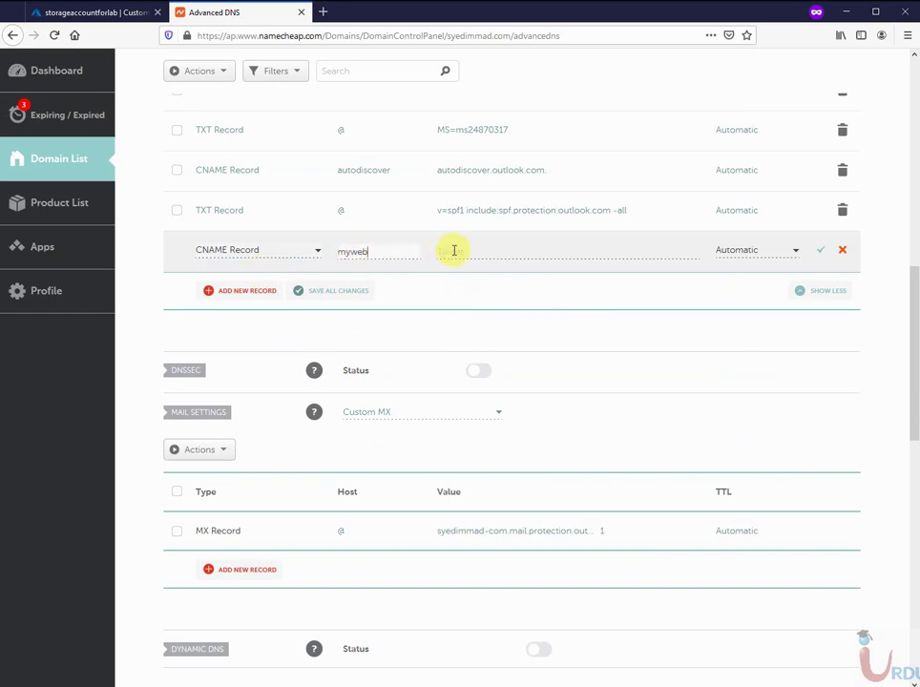
click(452, 250)
click(94, 12)
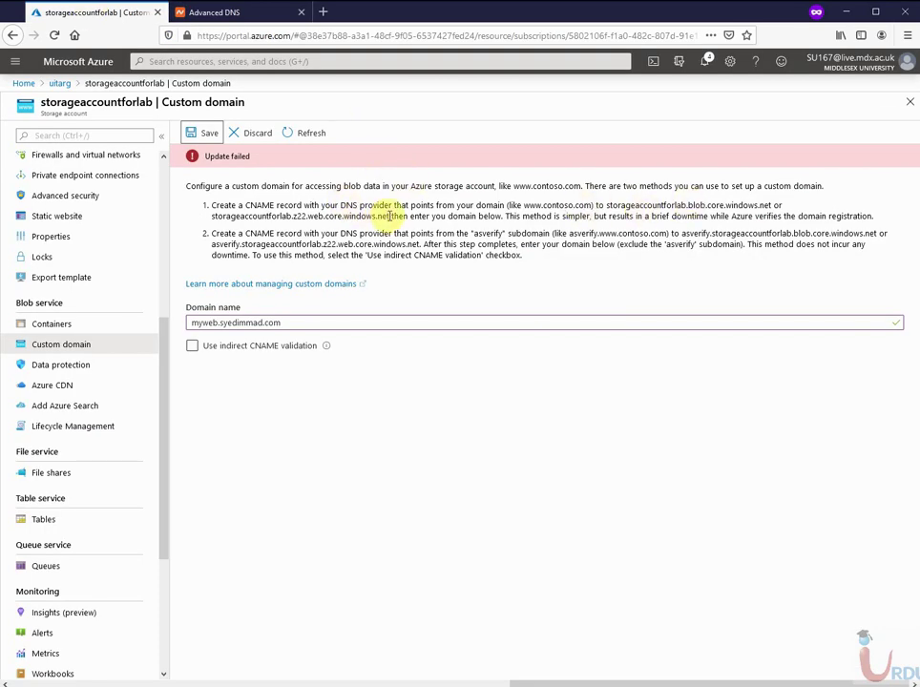
Discard the unsaved custom domain entry via Static website and reopen the Custom domain page.
drag(389, 216, 211, 212)
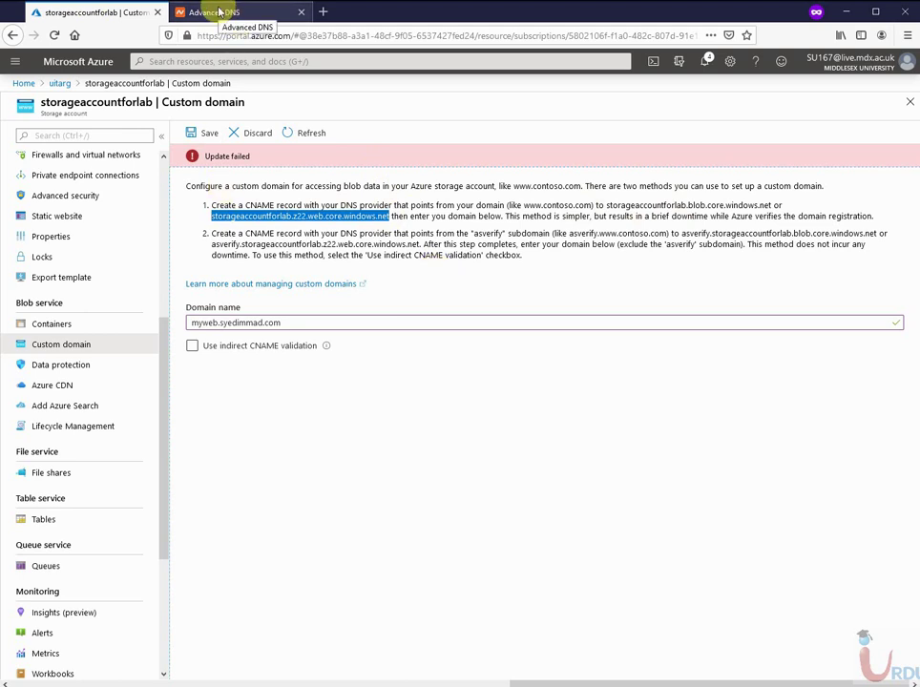
click(73, 218)
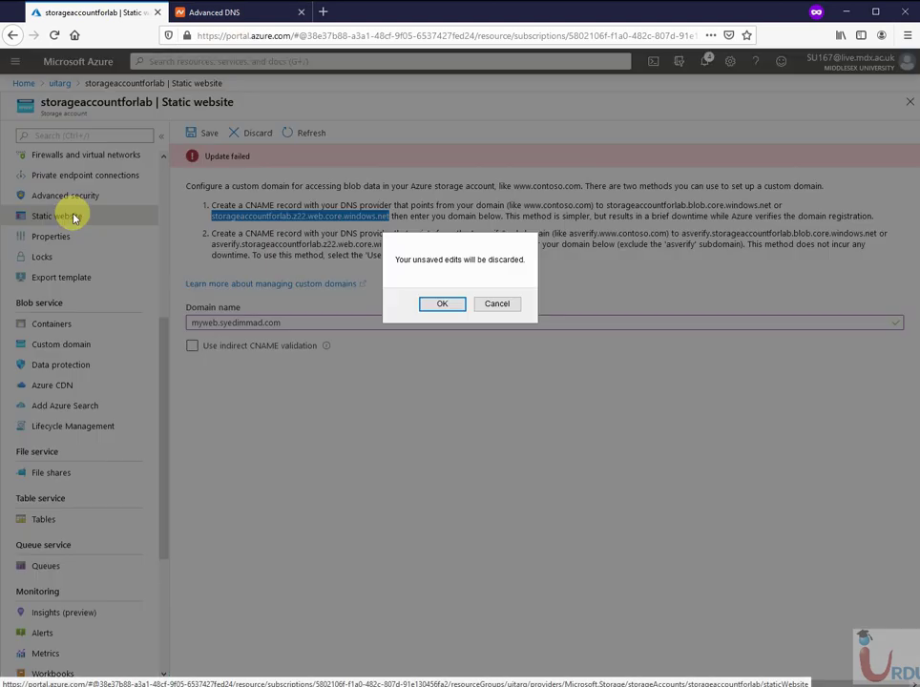
click(456, 307)
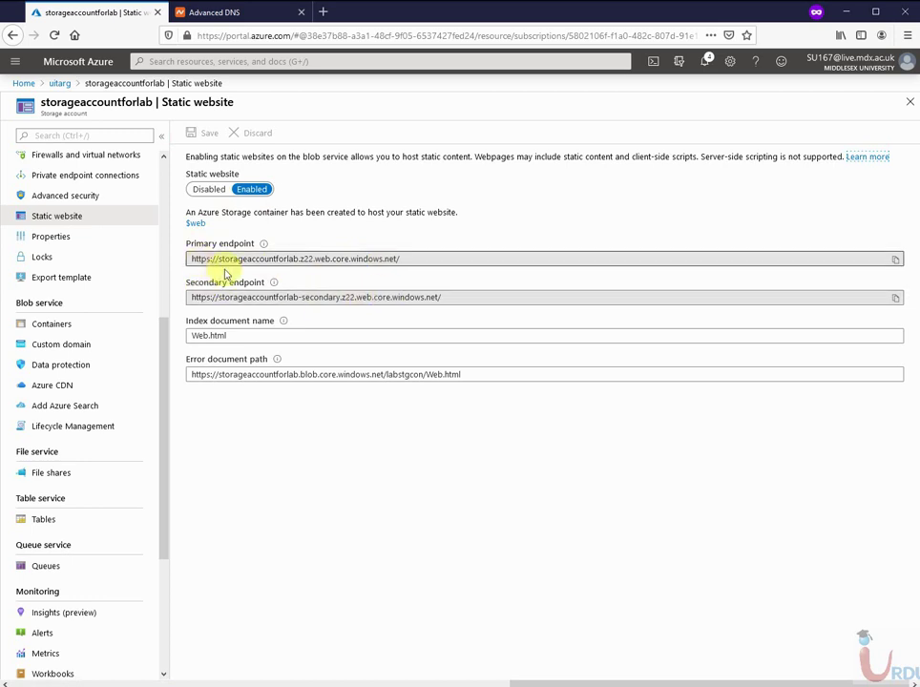
click(104, 346)
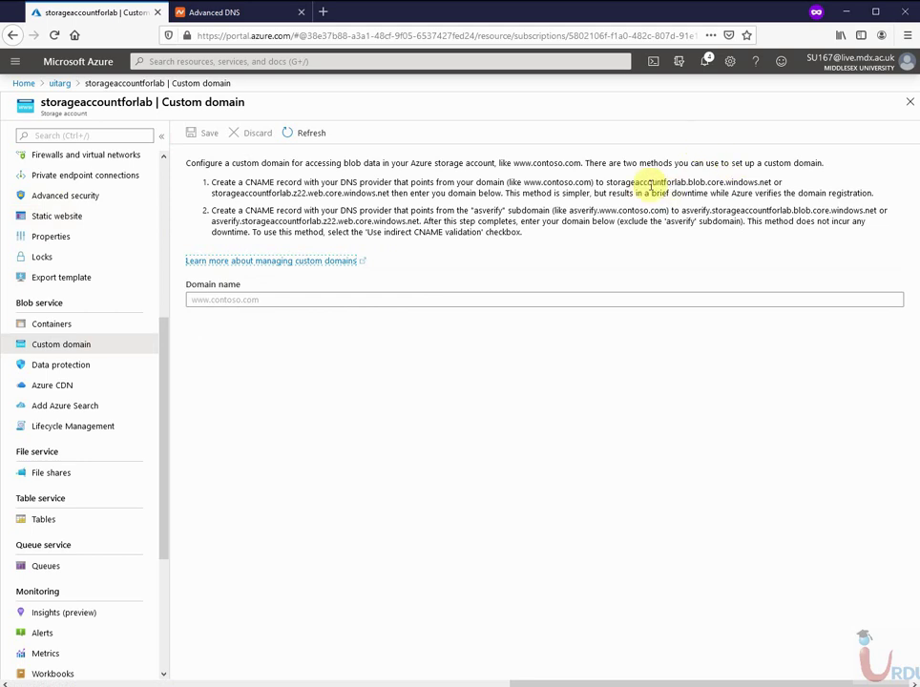
Copy the storageaccountforlab.z22.web.core.windows.net hostname and return to Namecheap's DNS records.
double_click(287, 193)
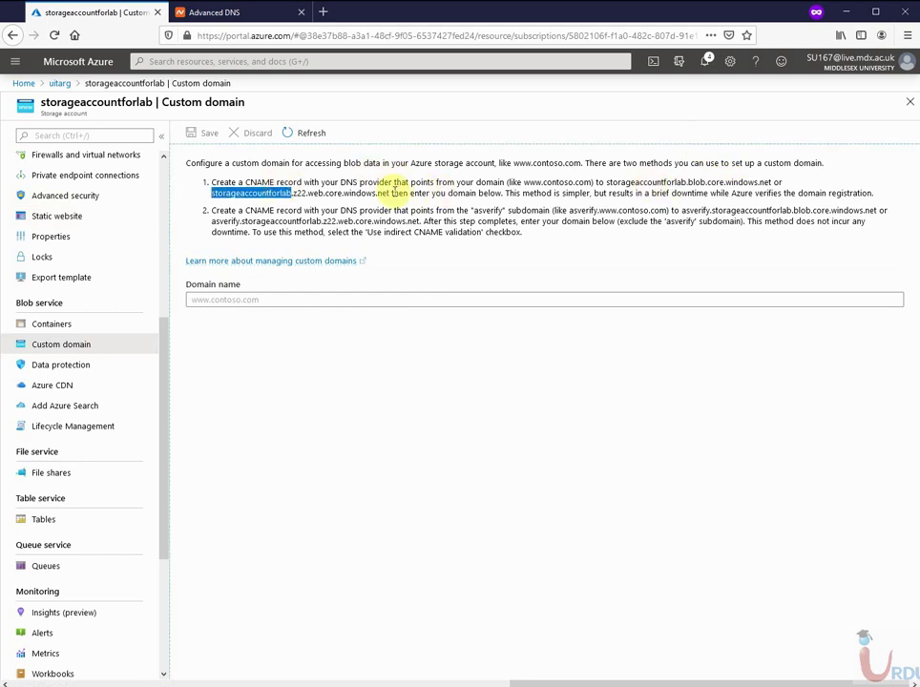
drag(391, 192, 212, 201)
key(ctrl+c)
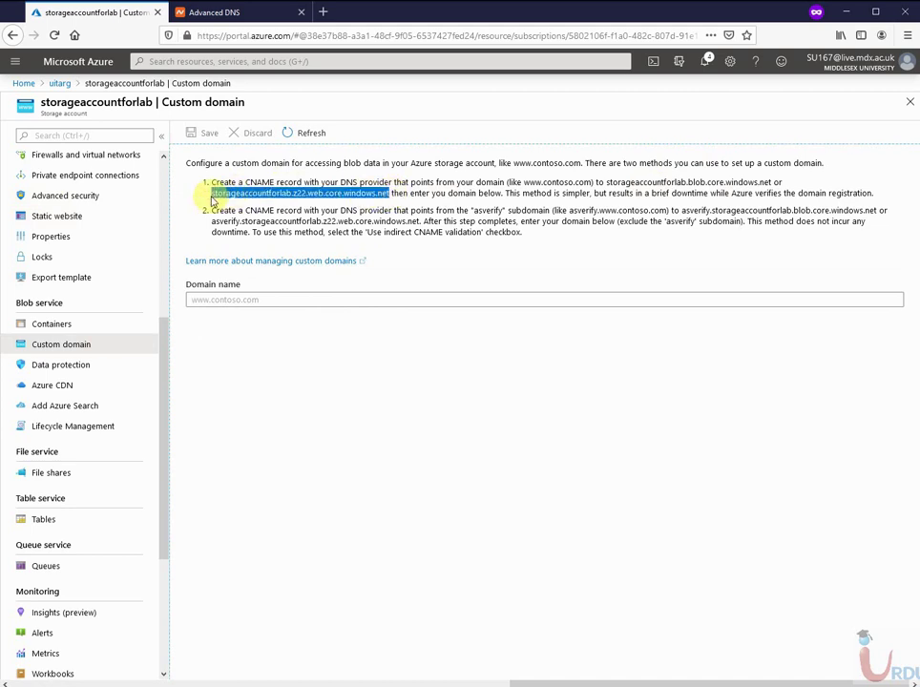
click(211, 299)
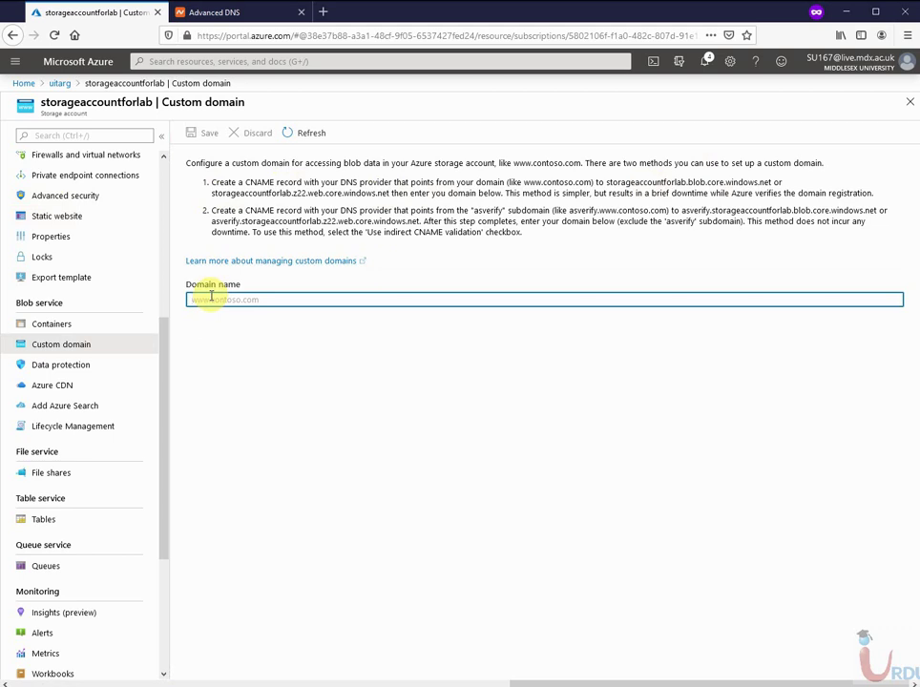
click(210, 14)
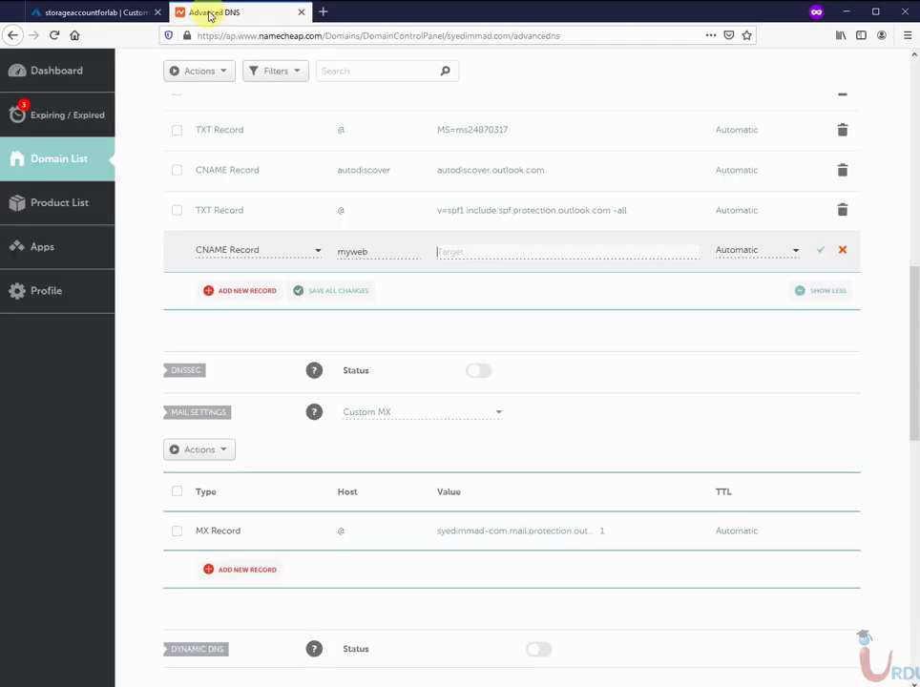
Point the myweb CNAME at storageaccountforlab.z22.web.core.windows.net and save the record.
key(ctrl+v)
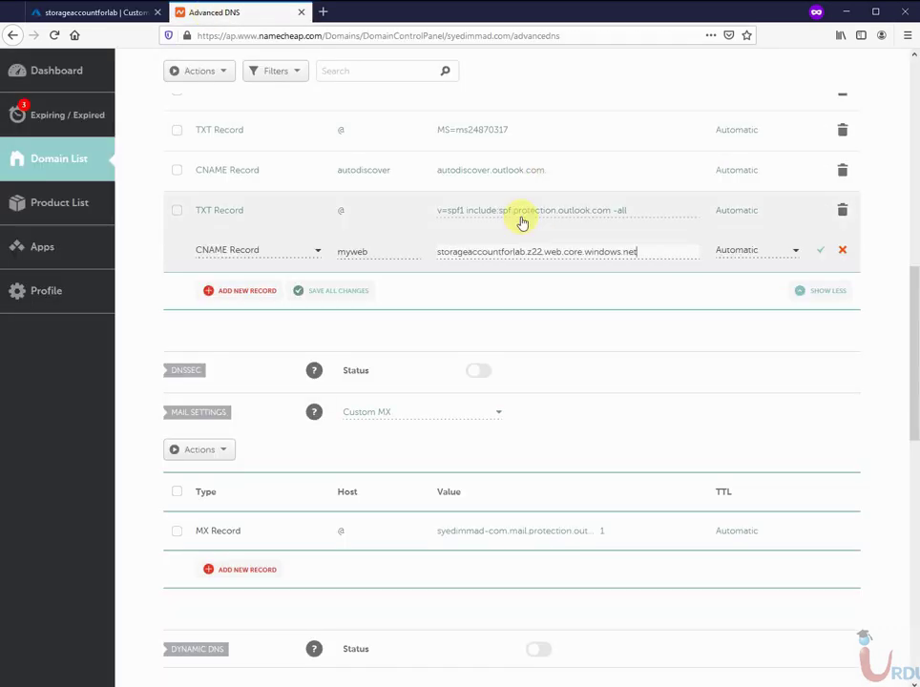
click(821, 253)
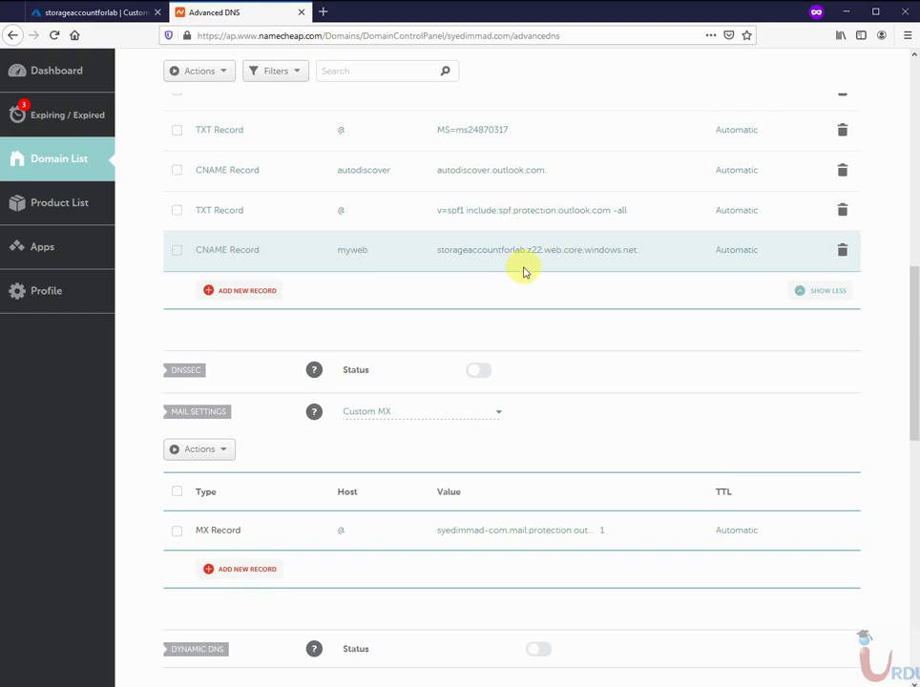
click(72, 16)
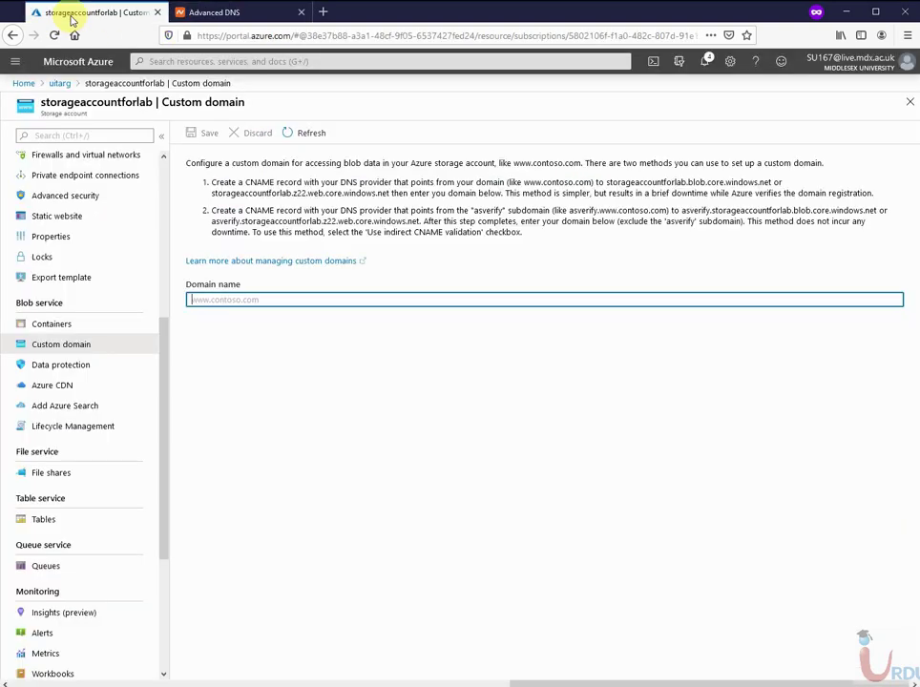
Enter myweb.syedimmad.com as the custom domain, save, and refresh the settings.
click(311, 296)
text(myweb.)
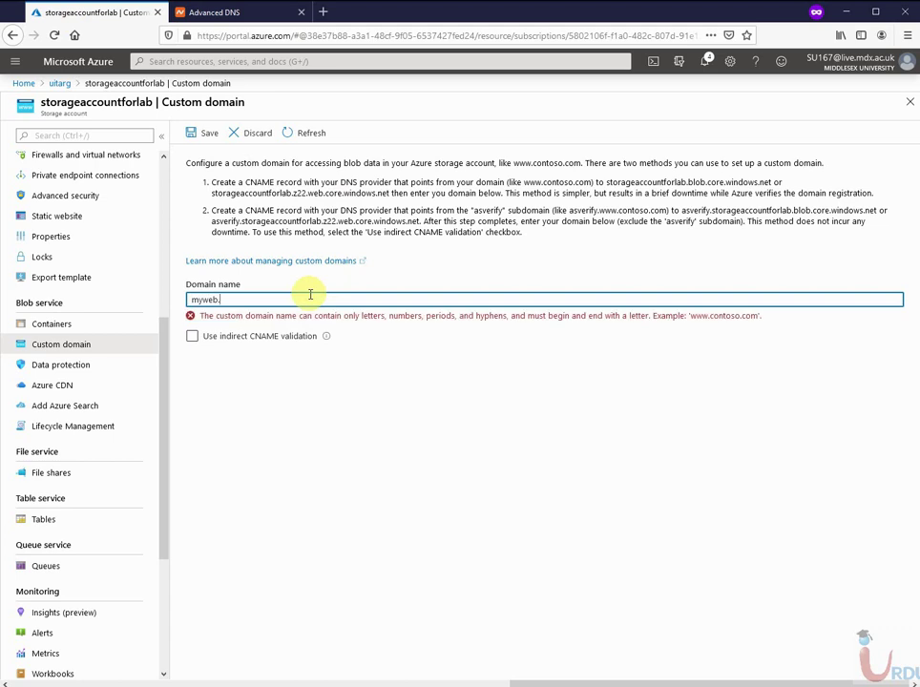
text(syedimm)
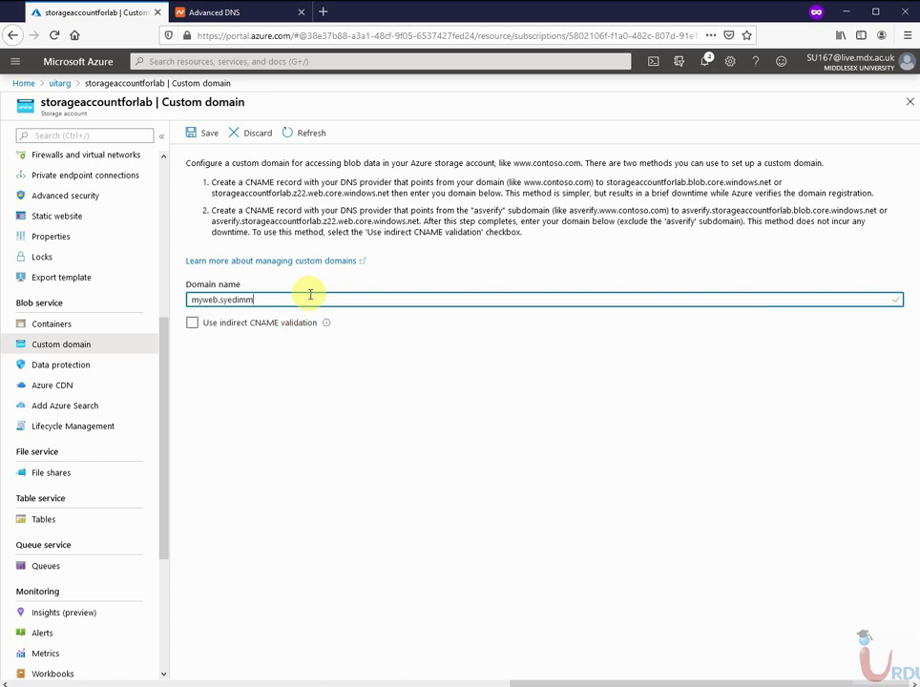
text(ad.com)
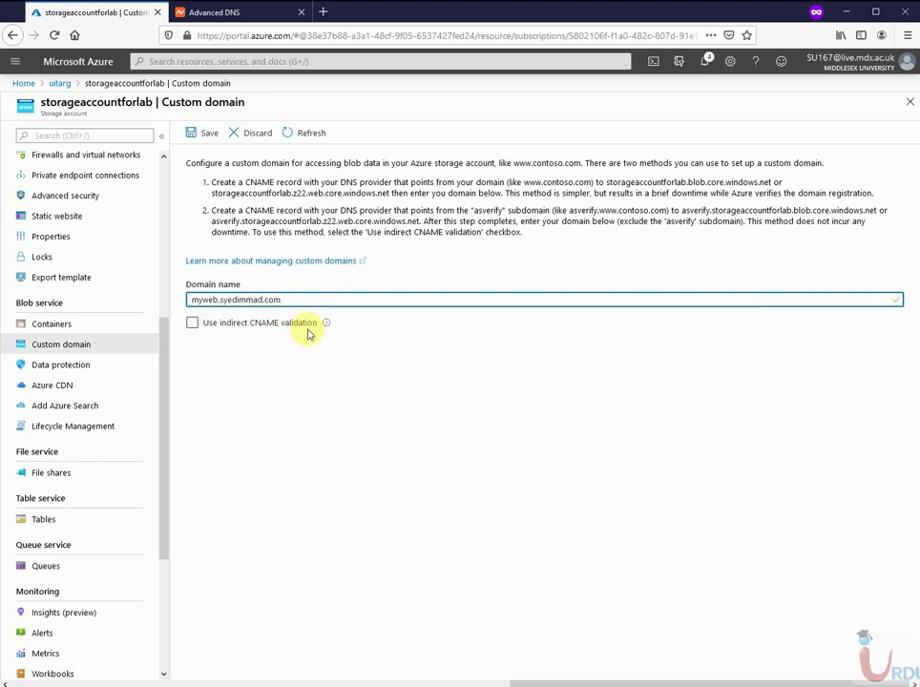
click(214, 136)
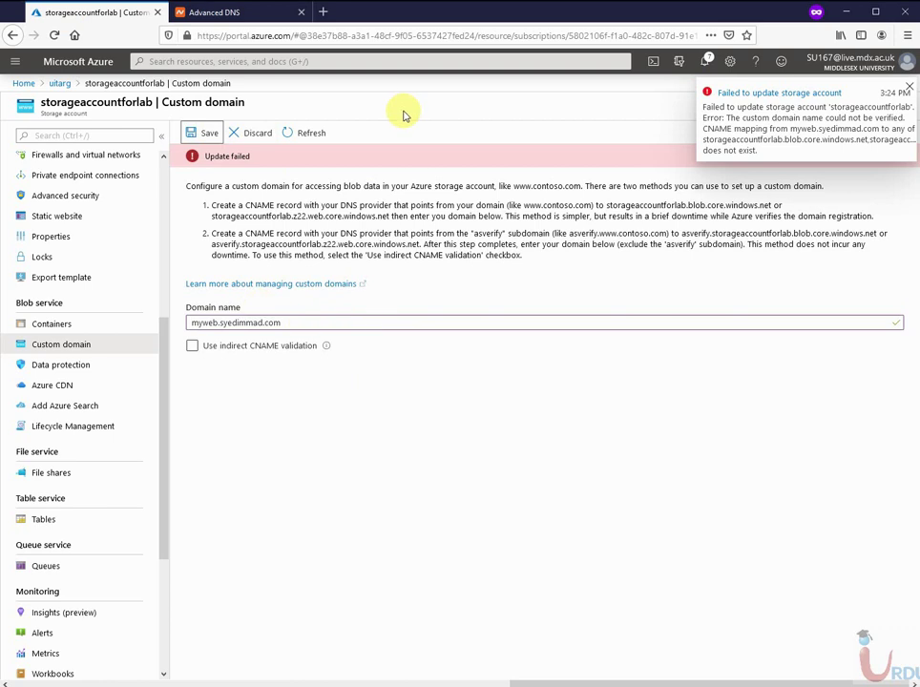
click(311, 133)
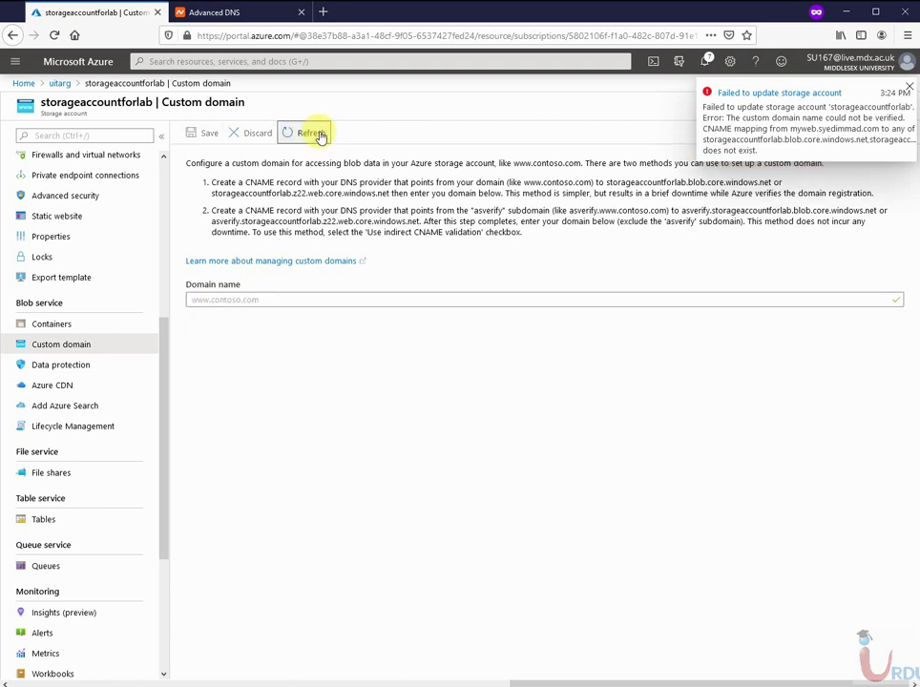
Re-enter and save the domain, then type myweb.syedimmad.com into a new private tab.
click(243, 302)
text(myweb.syedimma)
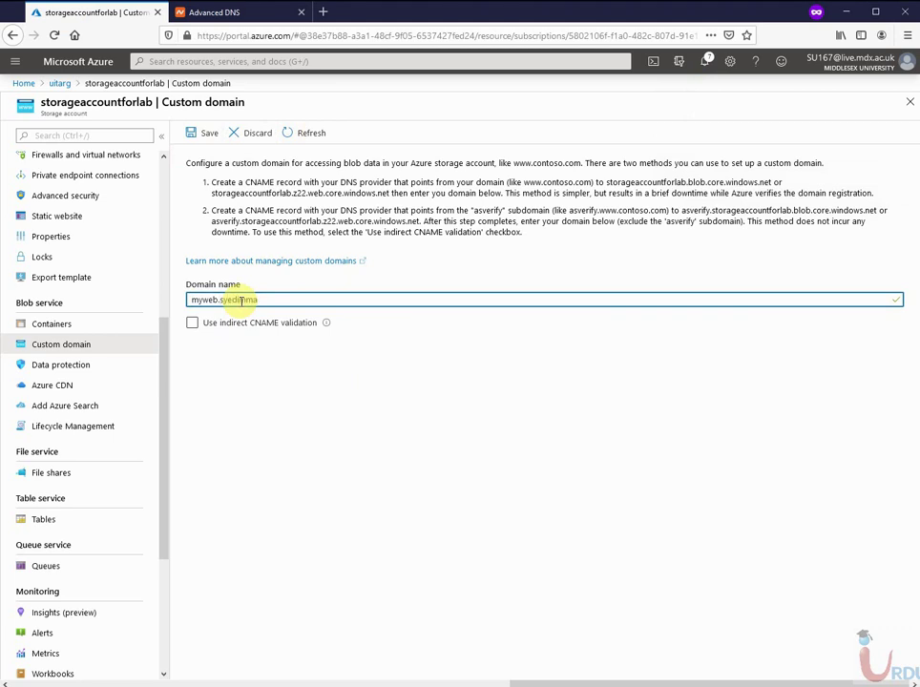
text(d.com)
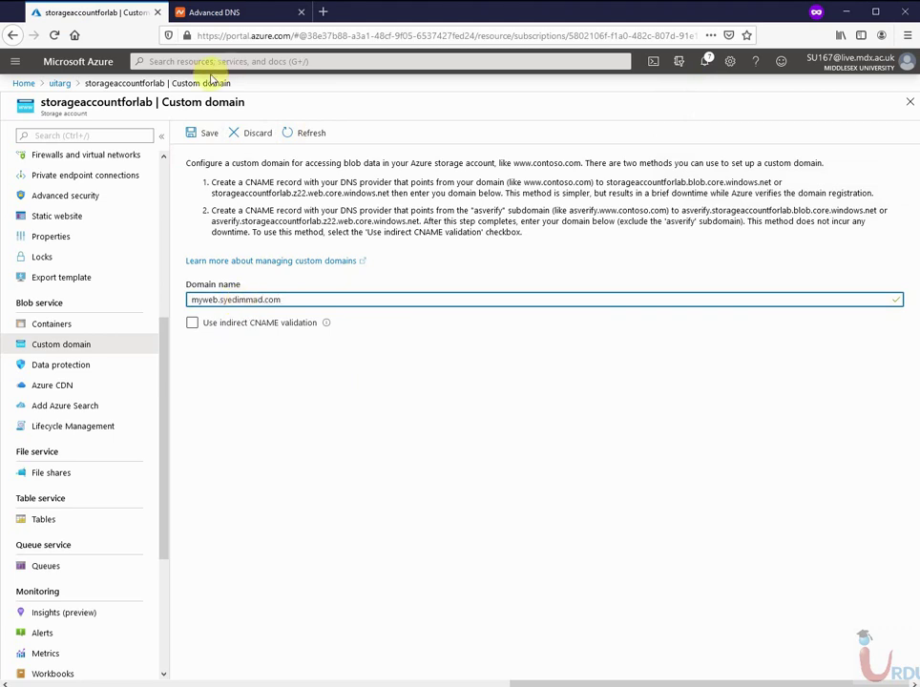
click(199, 134)
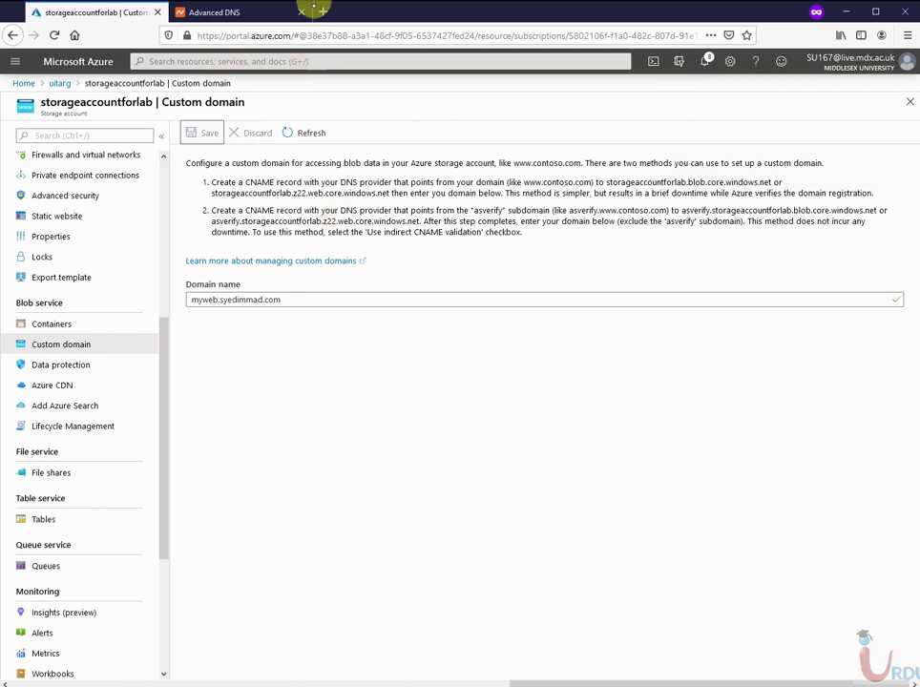
click(324, 12)
text(my)
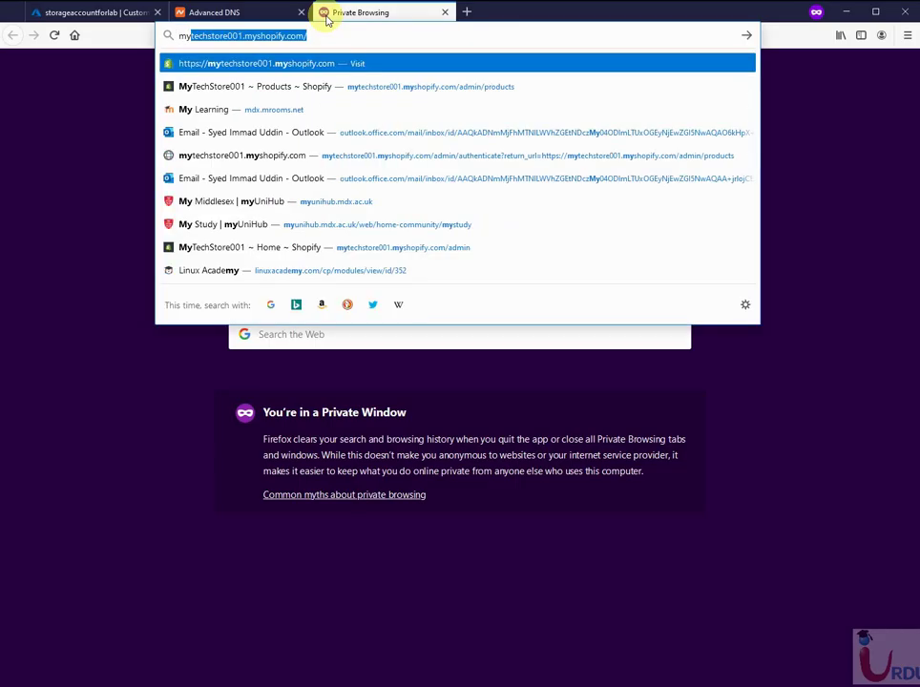
text(web)
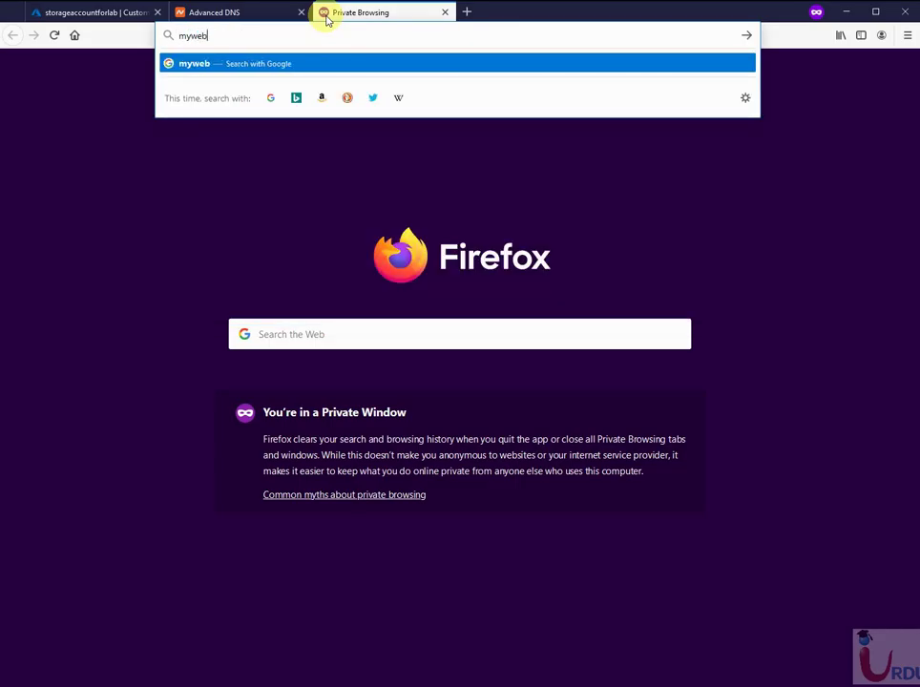
text(.sye)
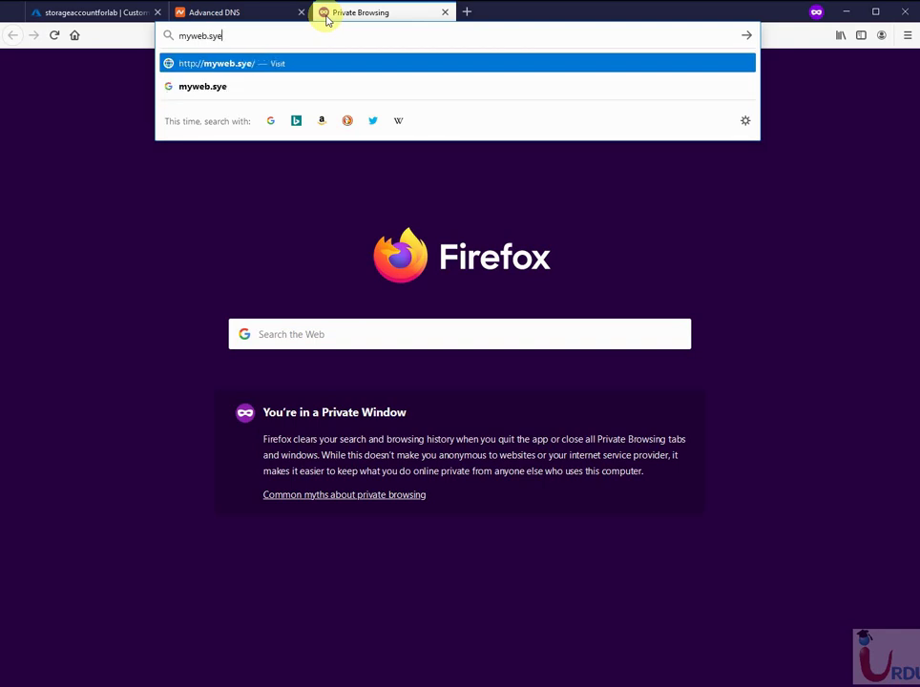
text(dimmad.com)
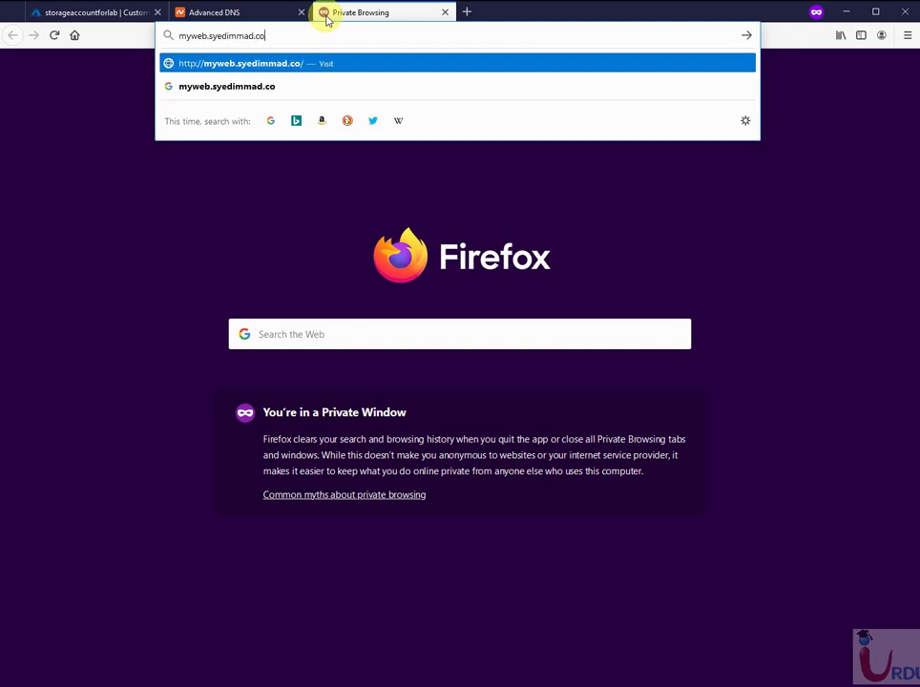
Load myweb.syedimmad.com, get the 400 AccountRequiresHttps error, and return to the Azure portal.
key(Return)
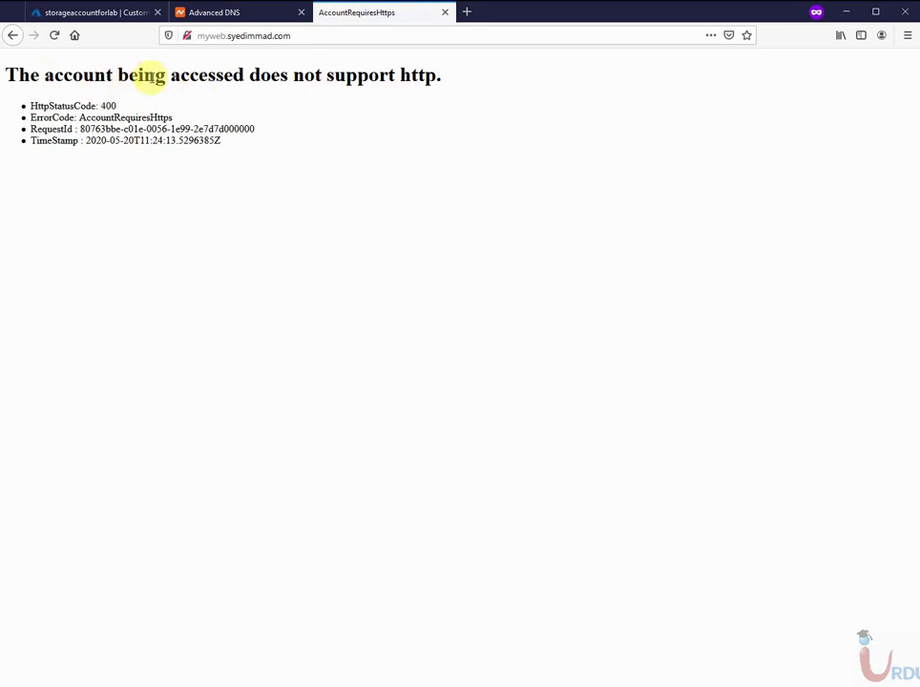
click(95, 14)
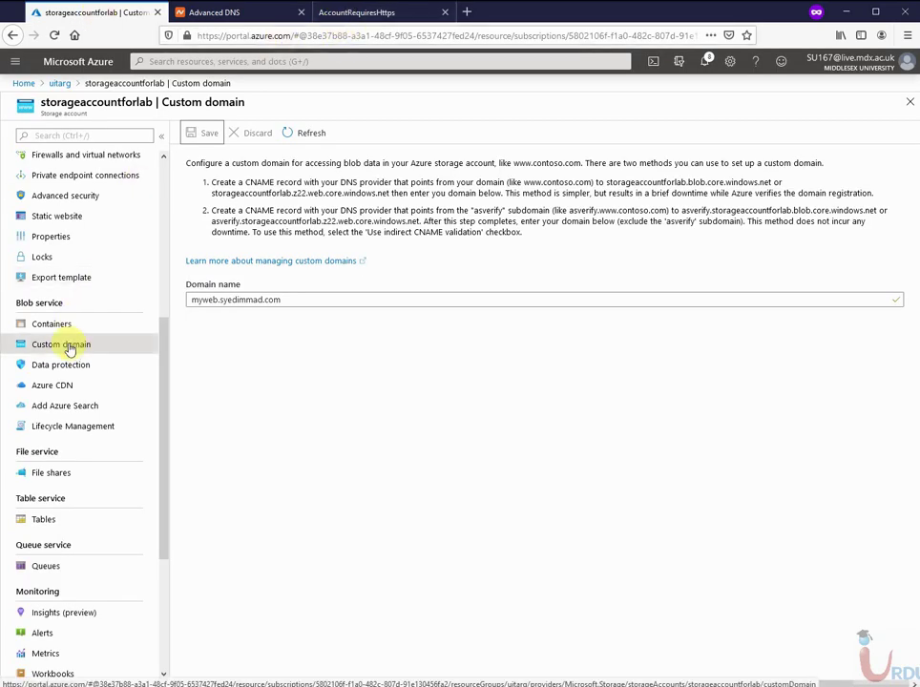
In storageaccountforlab's Configuration, toggle Secure transfer required to Disabled.
click(63, 84)
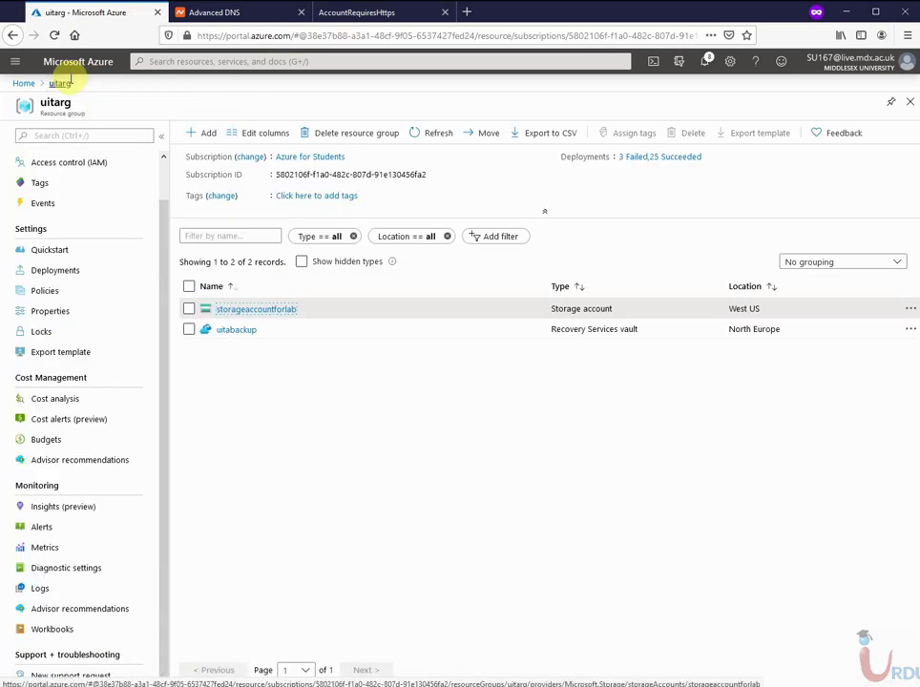
click(232, 310)
click(60, 413)
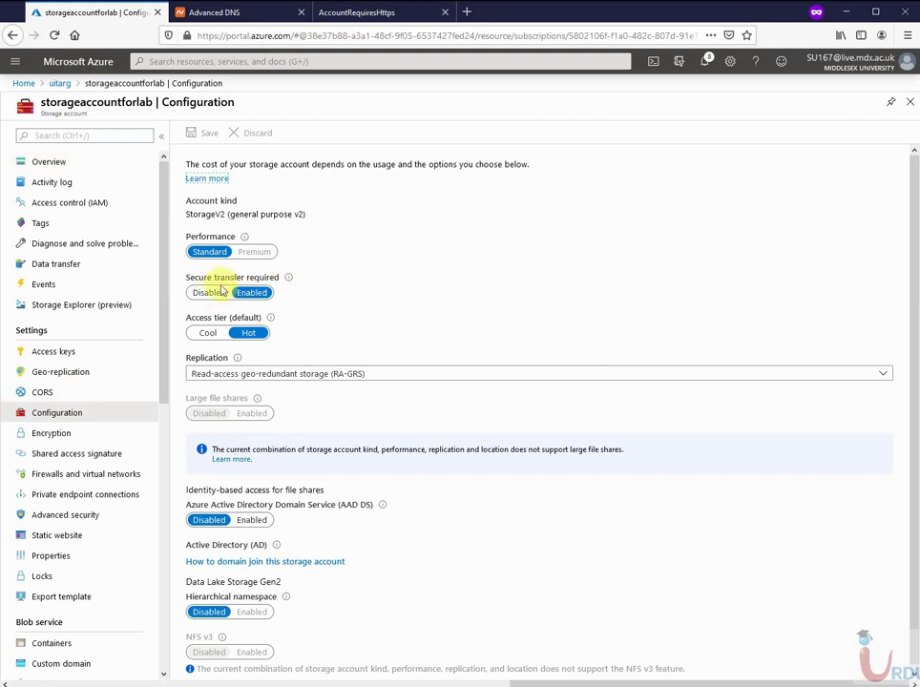
click(212, 294)
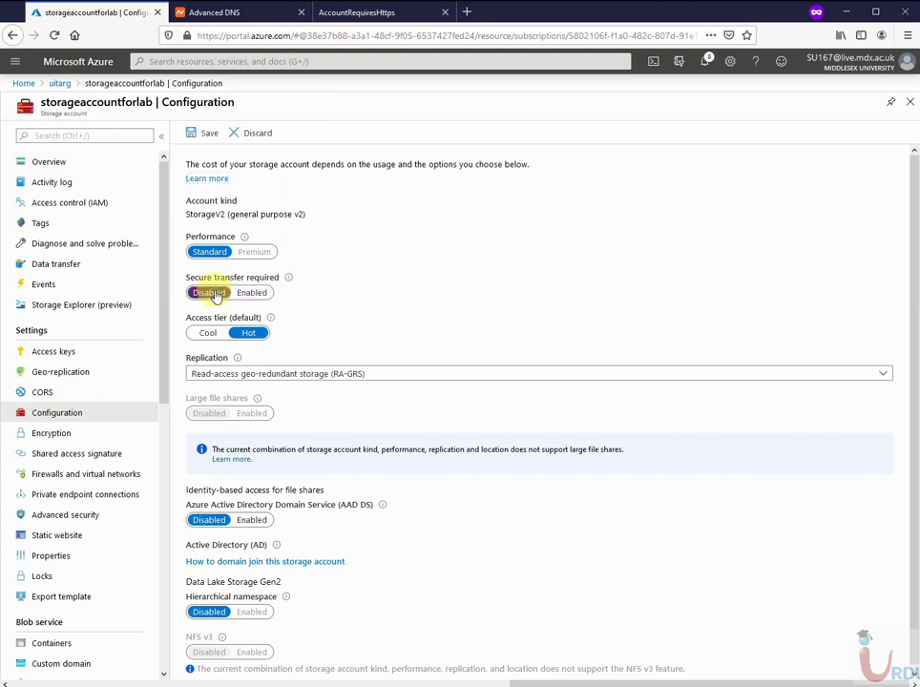
Reload myweb.syedimmad.com several times; it still returns the 400 http error.
click(400, 8)
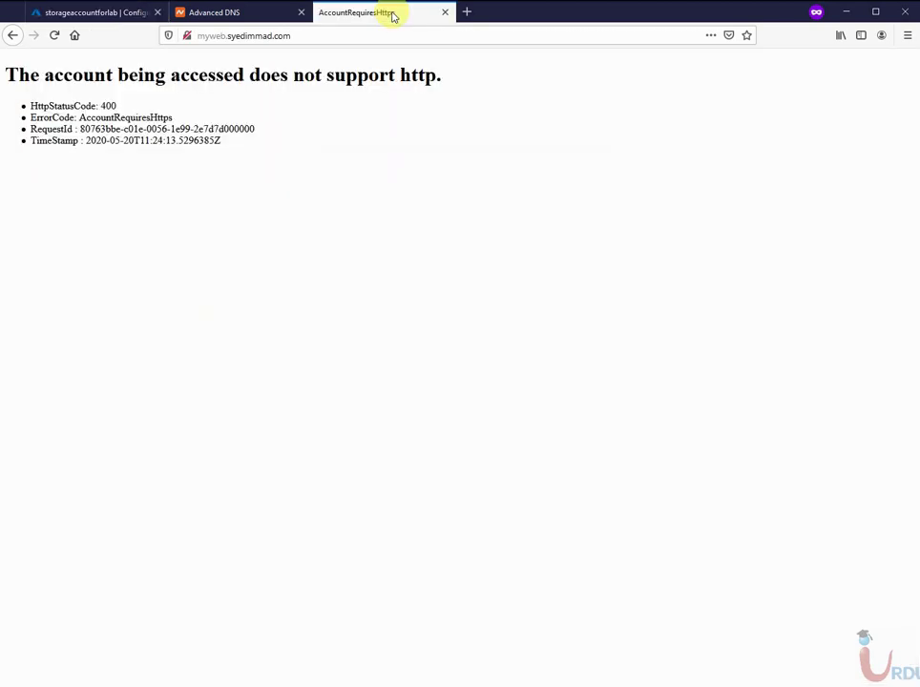
click(55, 37)
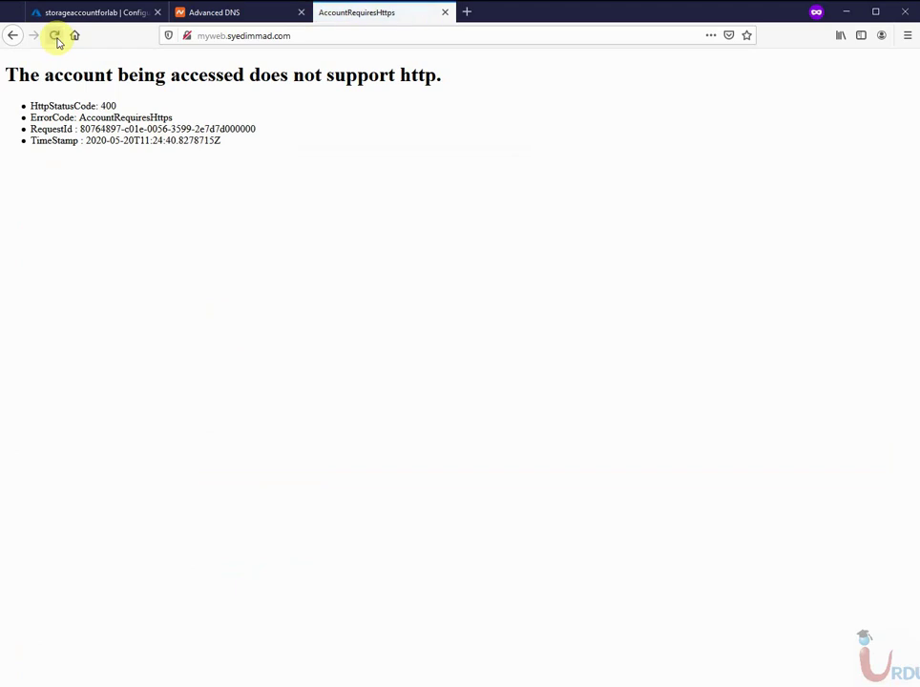
click(55, 37)
click(55, 37)
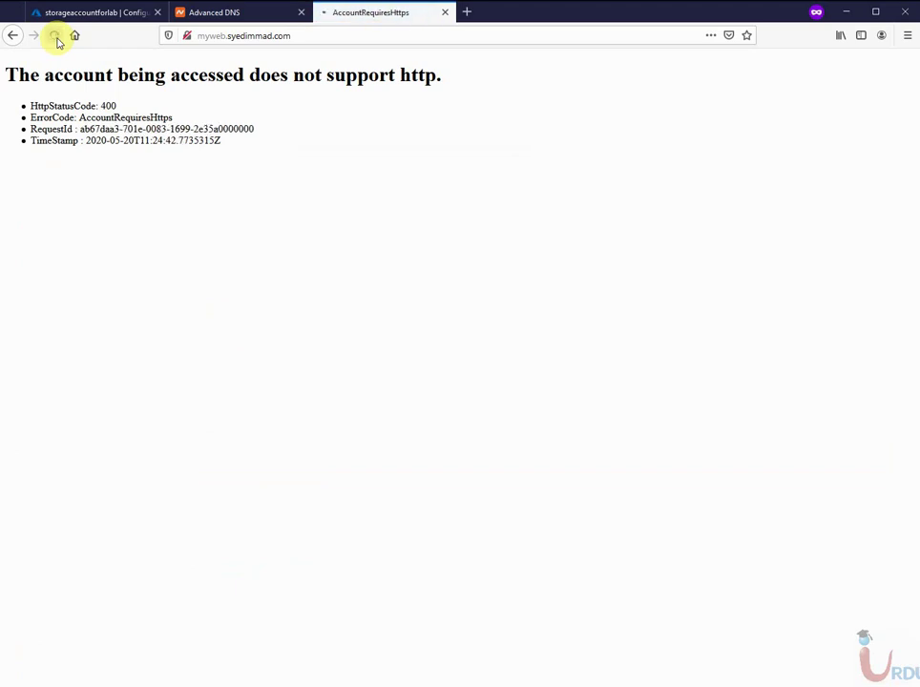
Save Secure transfer required as Disabled on the Configuration blade.
click(466, 13)
text(myweb)
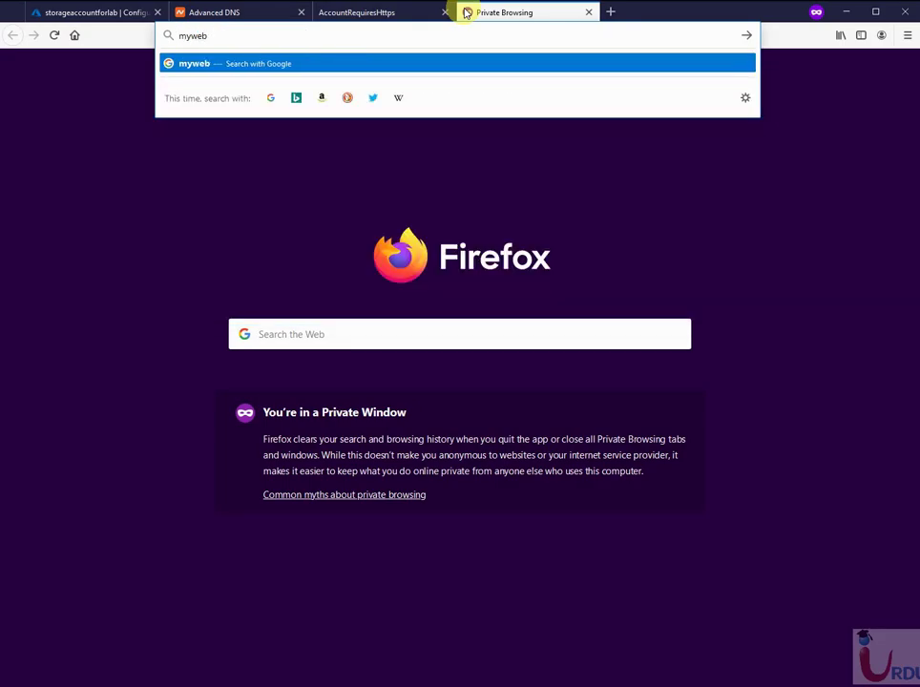
click(59, 13)
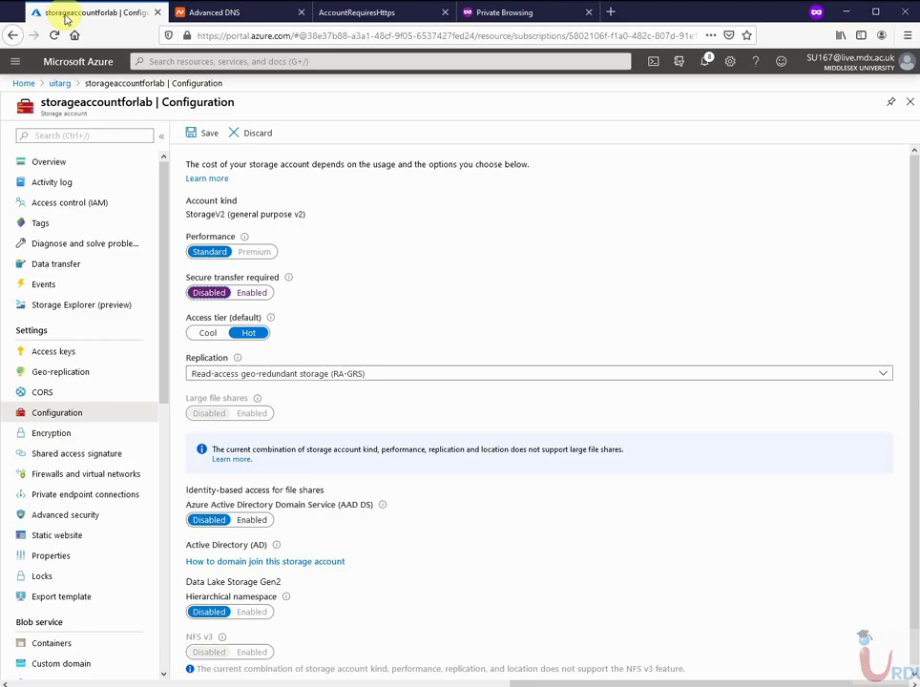
click(209, 139)
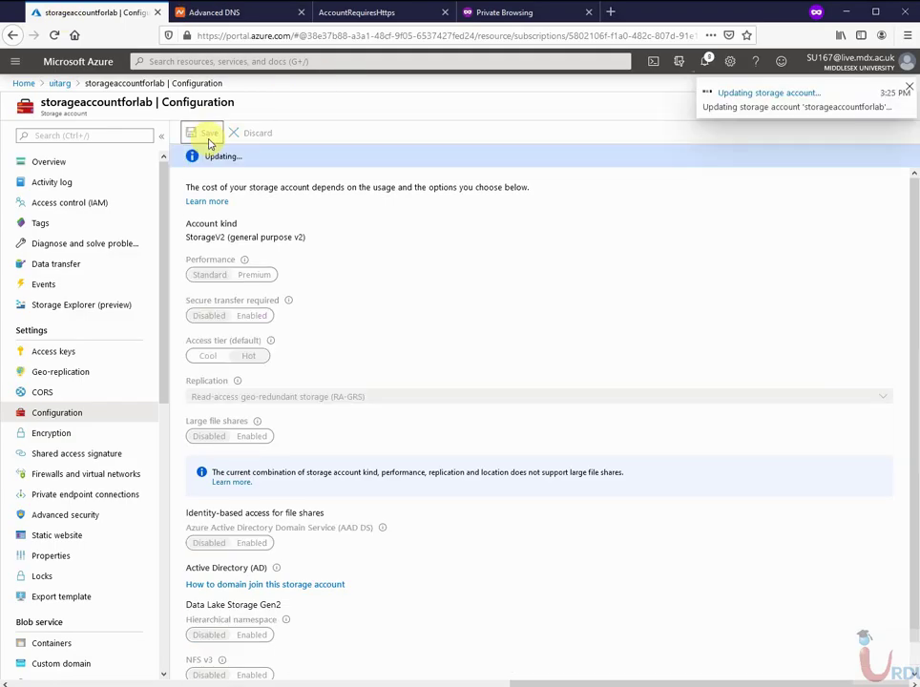
Reload myweb.syedimmad.com until it shows 'This is my web page', then close the error tab.
click(364, 14)
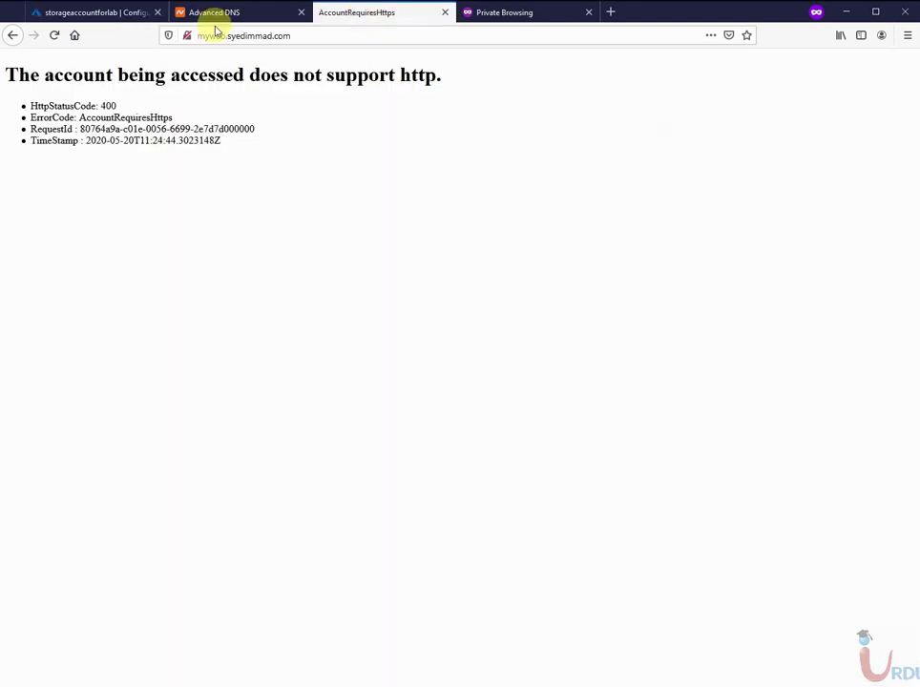
click(56, 36)
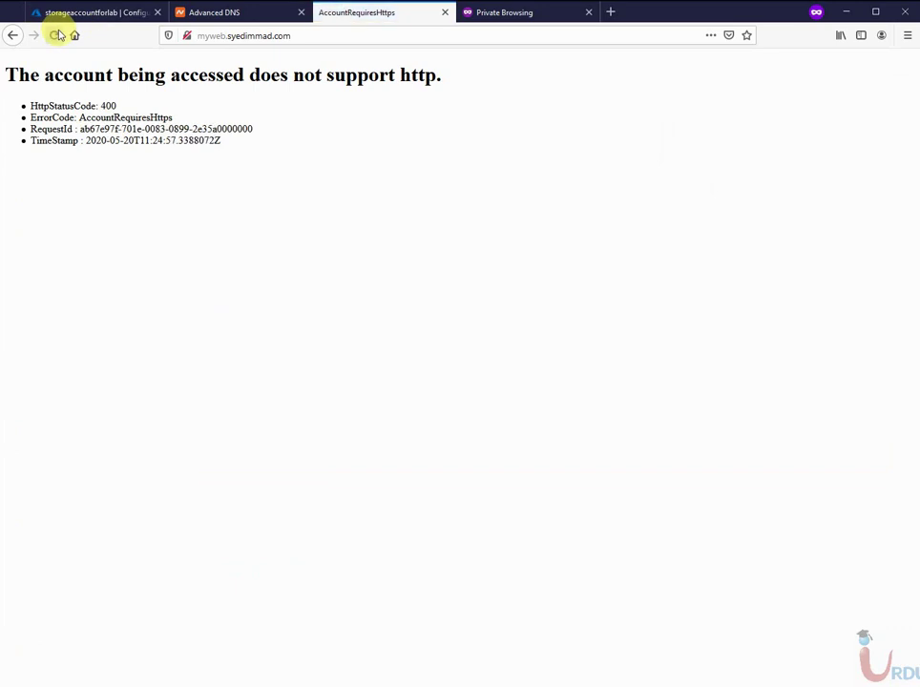
click(57, 36)
click(57, 35)
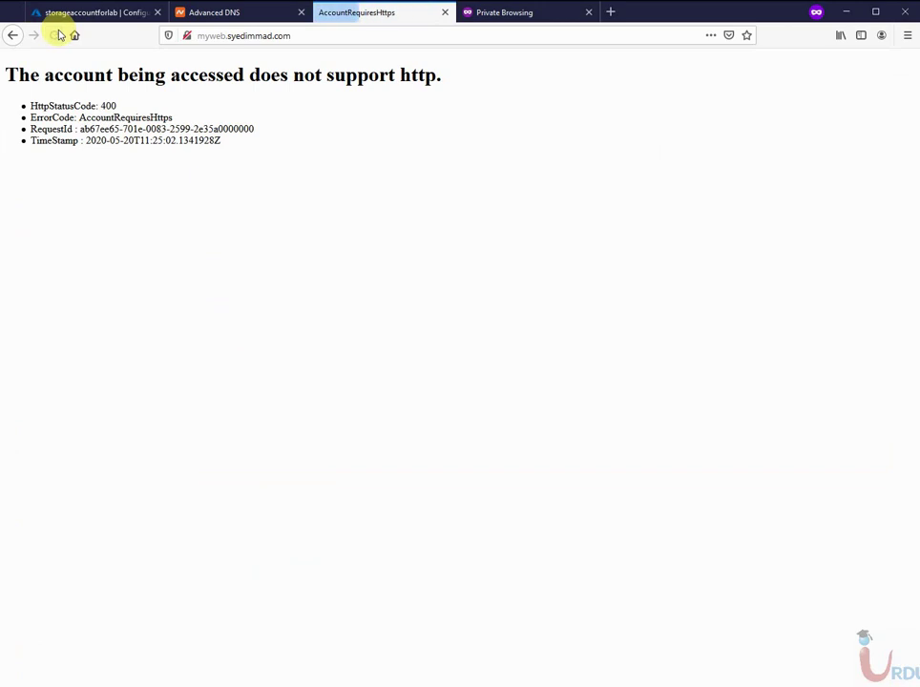
click(445, 12)
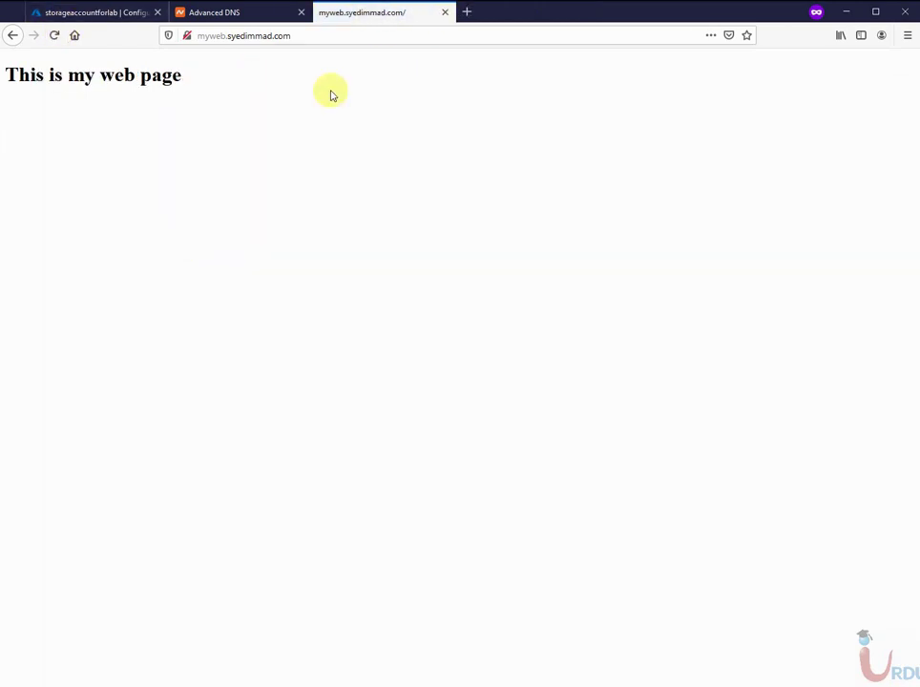
Return to the Azure portal and open storageaccountforlab from the uitarg resource group.
click(241, 14)
click(341, 12)
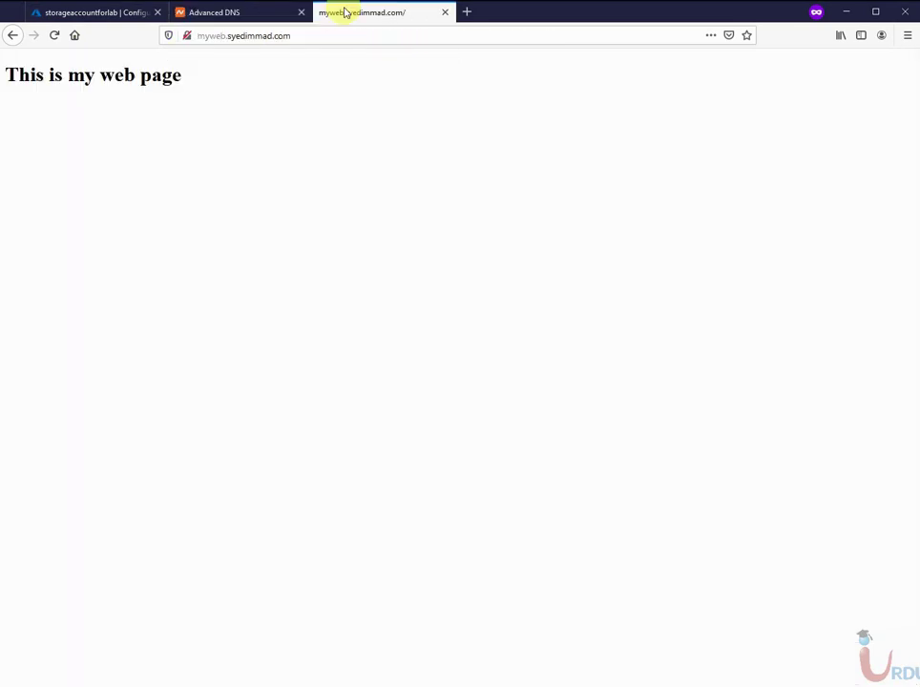
click(84, 15)
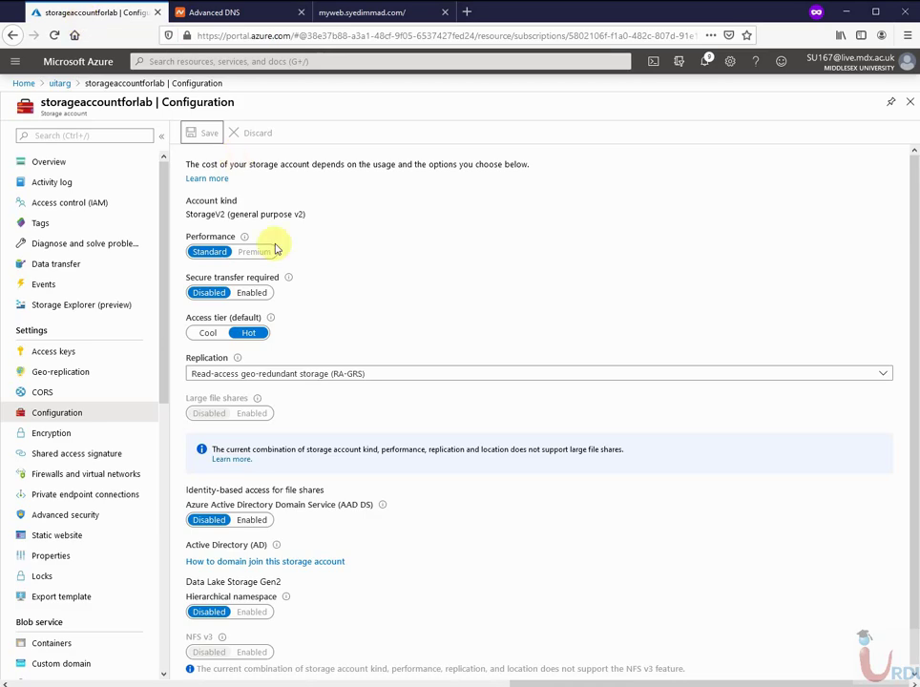
click(60, 84)
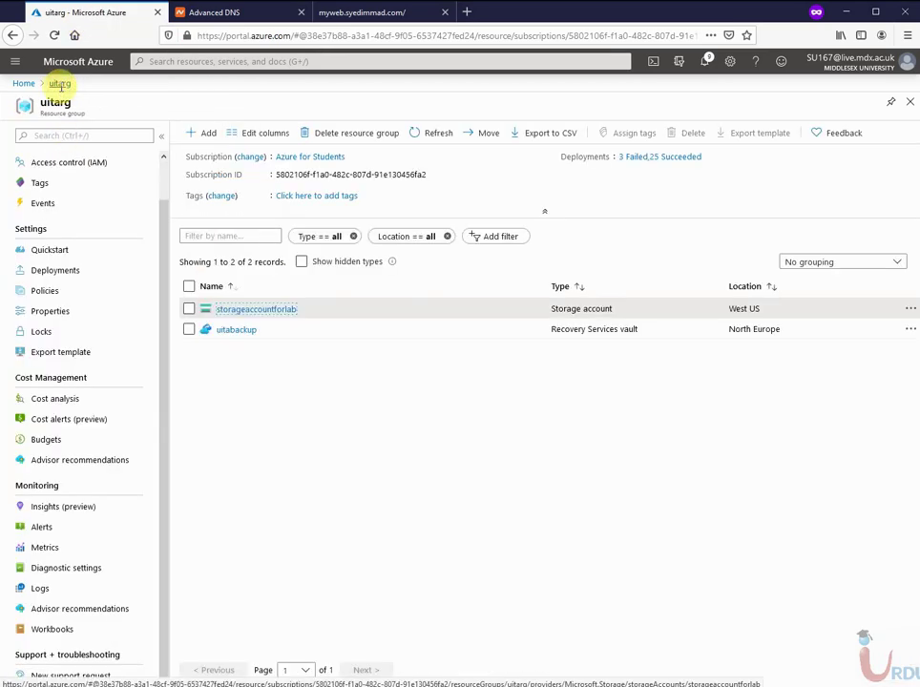
click(261, 311)
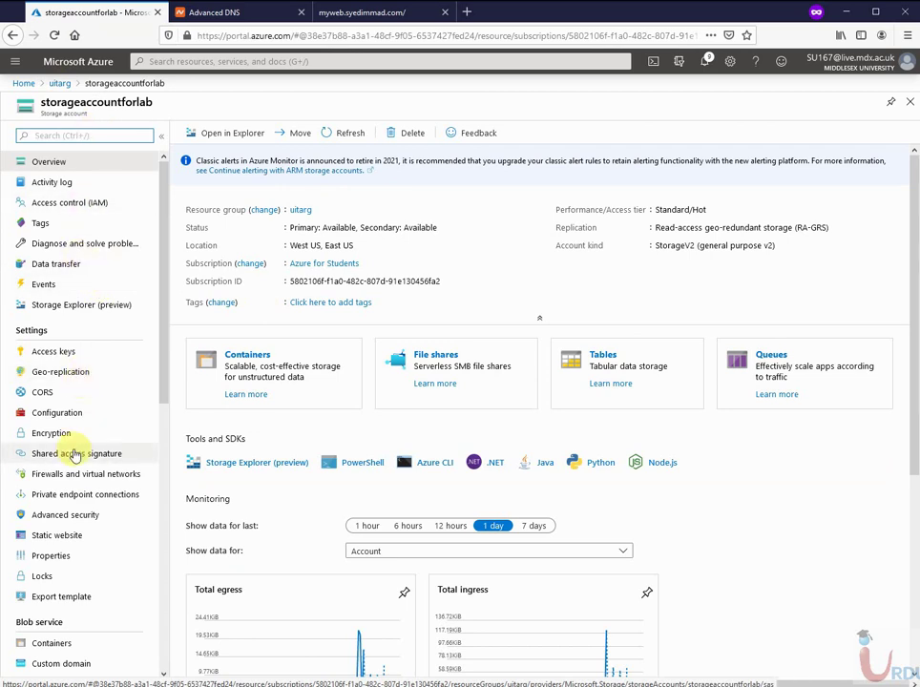
Review the Static website settings, then open the Custom domain page listing myweb.syedimmad.com.
click(68, 535)
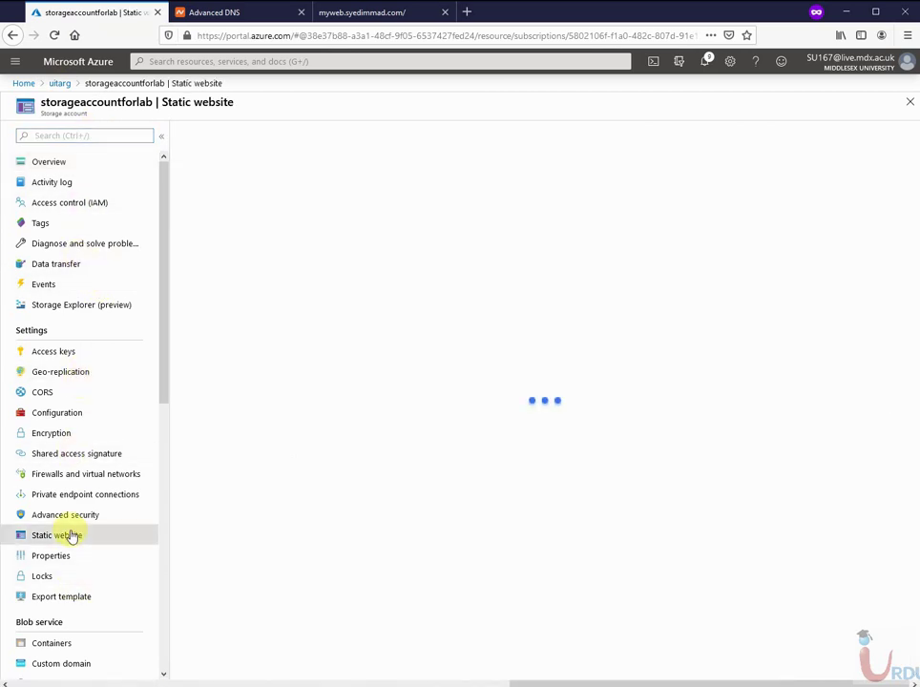
scroll(71, 537, down, 10)
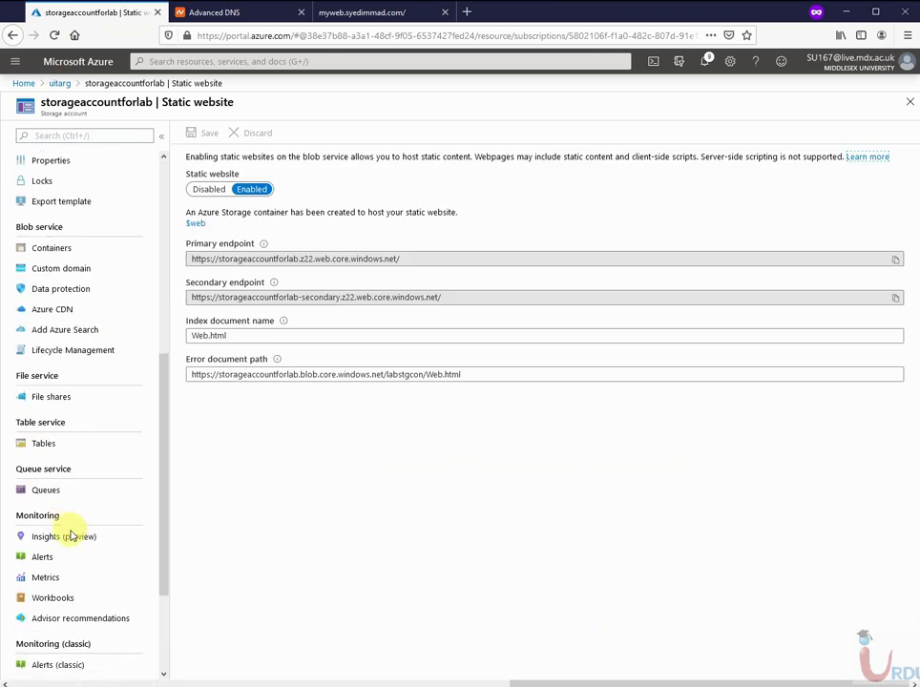
scroll(71, 534, up, 5)
click(78, 463)
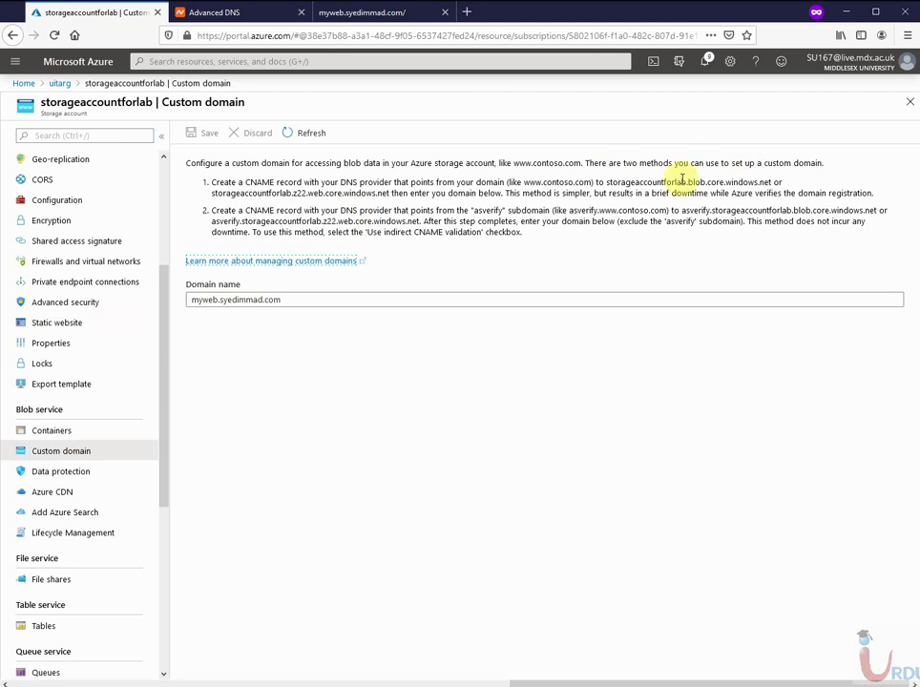
Switch to the browser tab showing the 'This is my web page' static site.
click(363, 13)
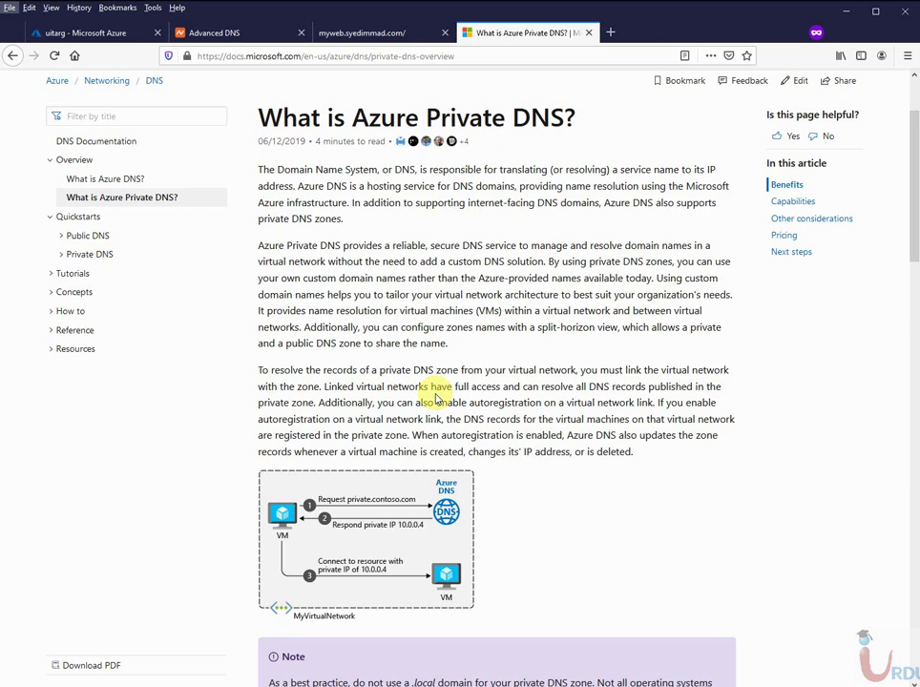
Start creating a Private DNS zone from the uitarg resource group's Add resource search.
click(94, 38)
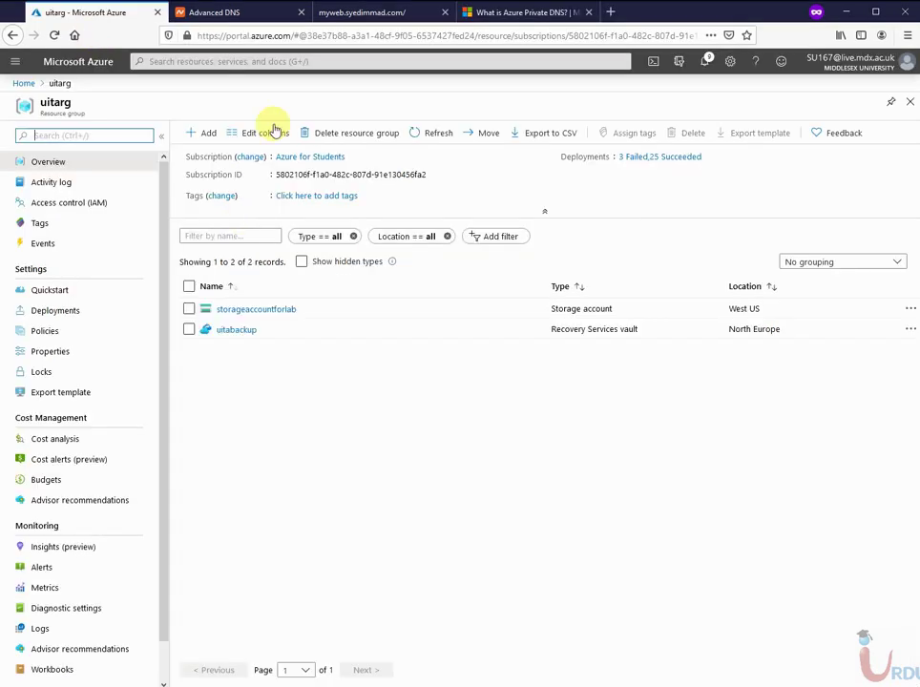
click(202, 134)
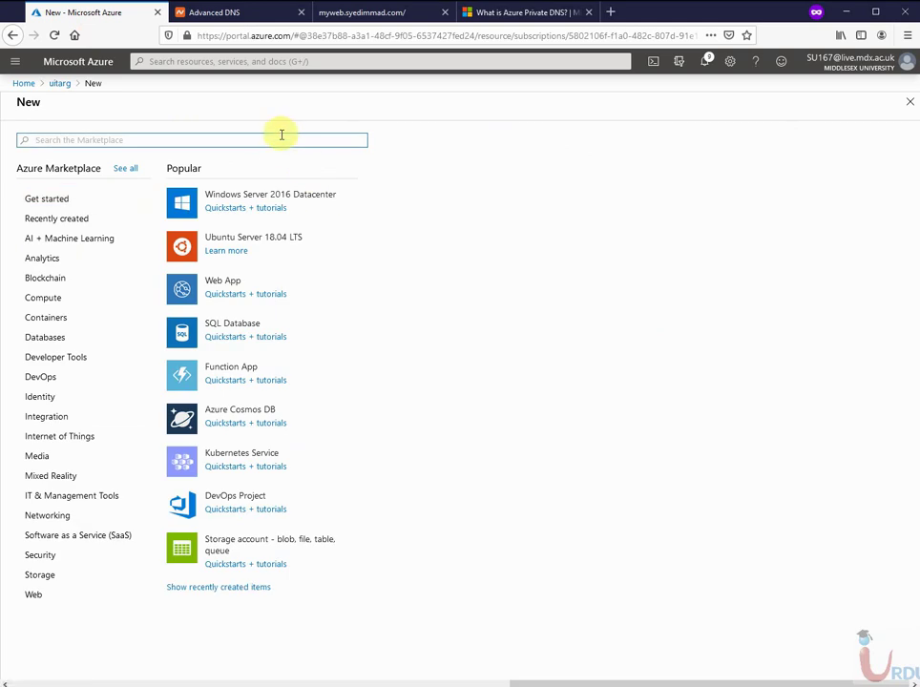
text(private)
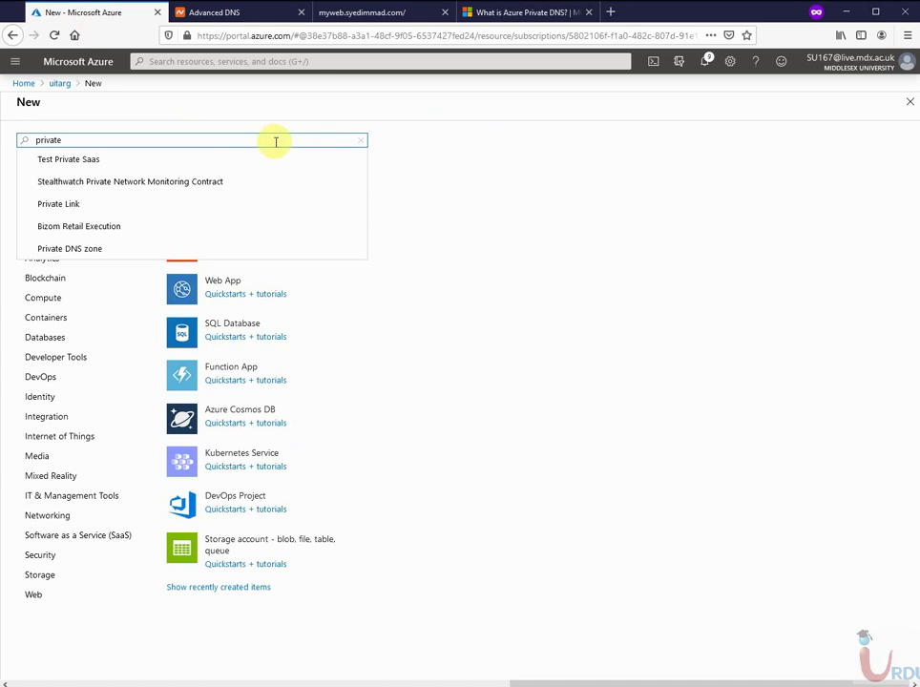
click(119, 247)
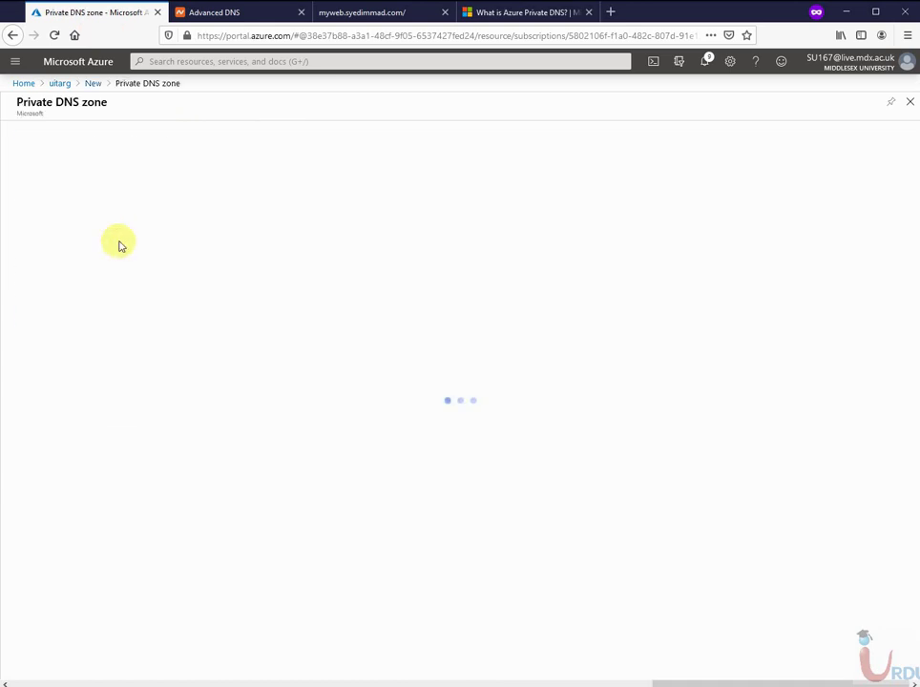
click(112, 190)
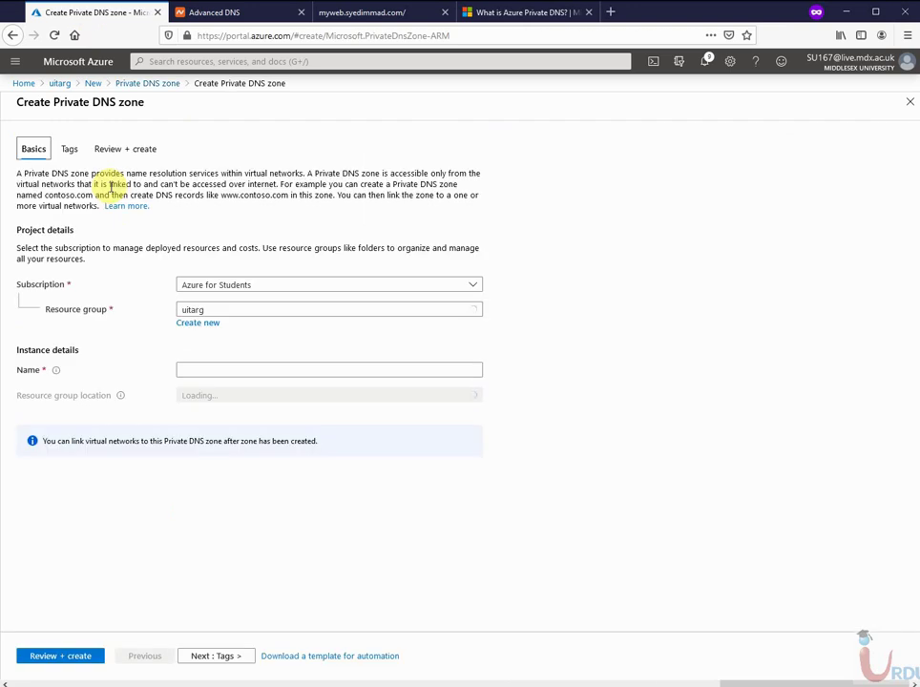
Name the zone uitaazlab.com and continue to the Tags step.
click(237, 367)
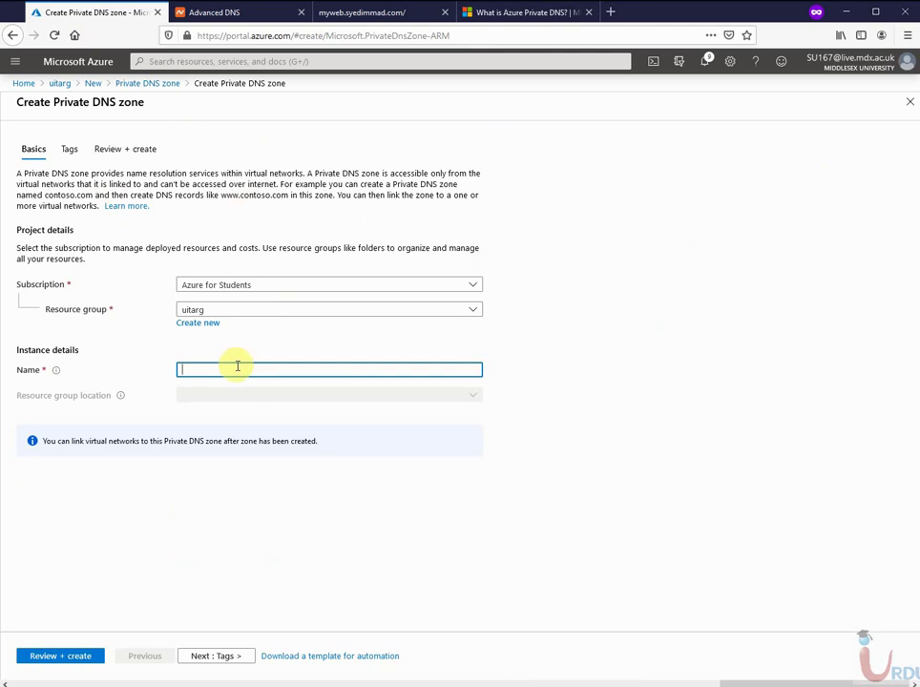
text(La)
key(BackSpace)
key(BackSpace)
text(lab.lo)
key(BackSpace)
key(BackSpace)
key(BackSpace)
key(BackSpace)
key(BackSpace)
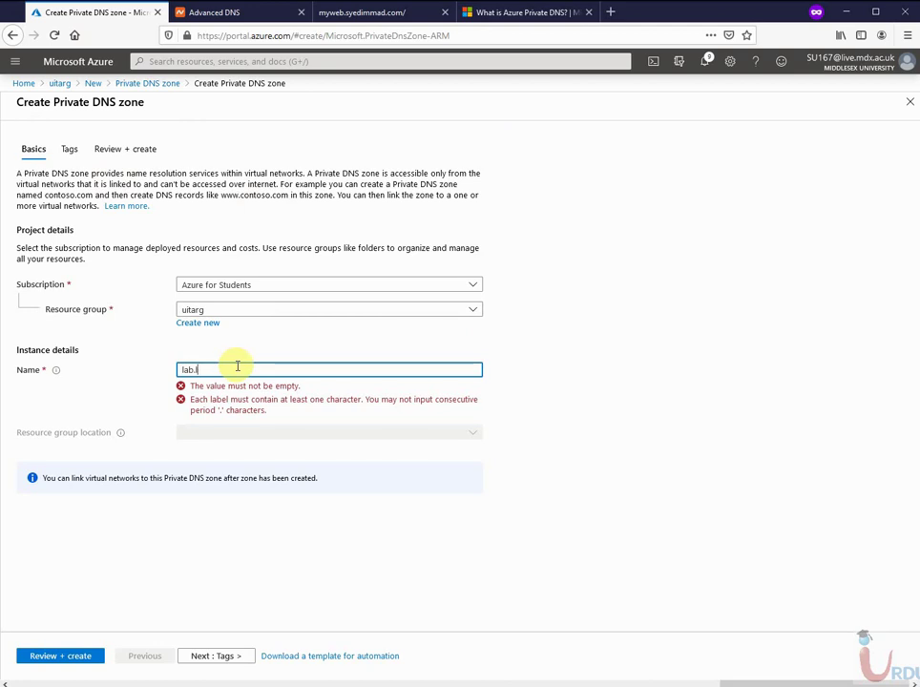
key(BackSpace)
text(uitar)
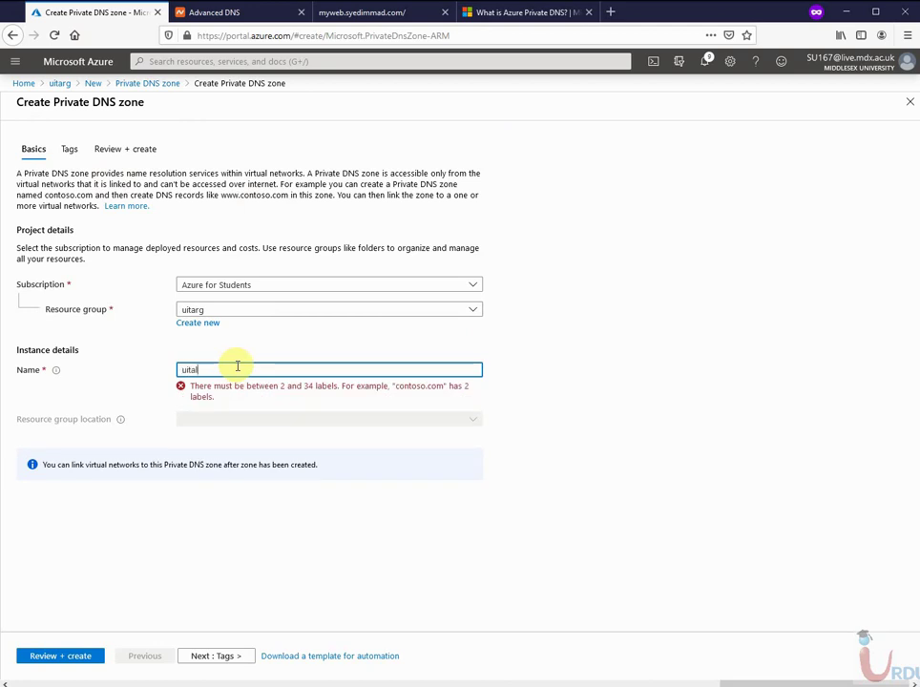
key(BackSpace)
text(azlabcom)
click(396, 601)
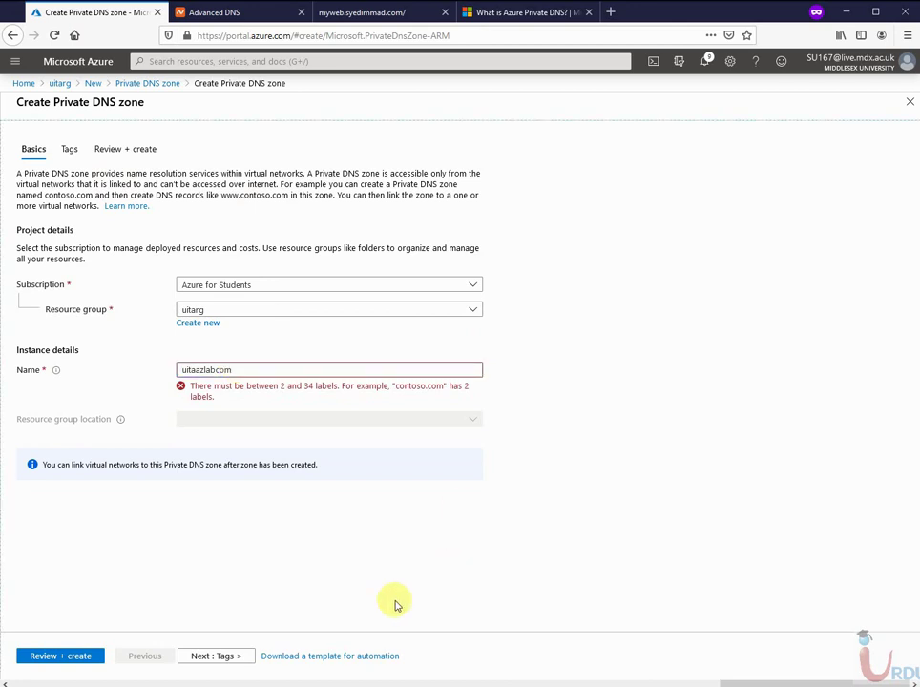
click(217, 372)
text(.)
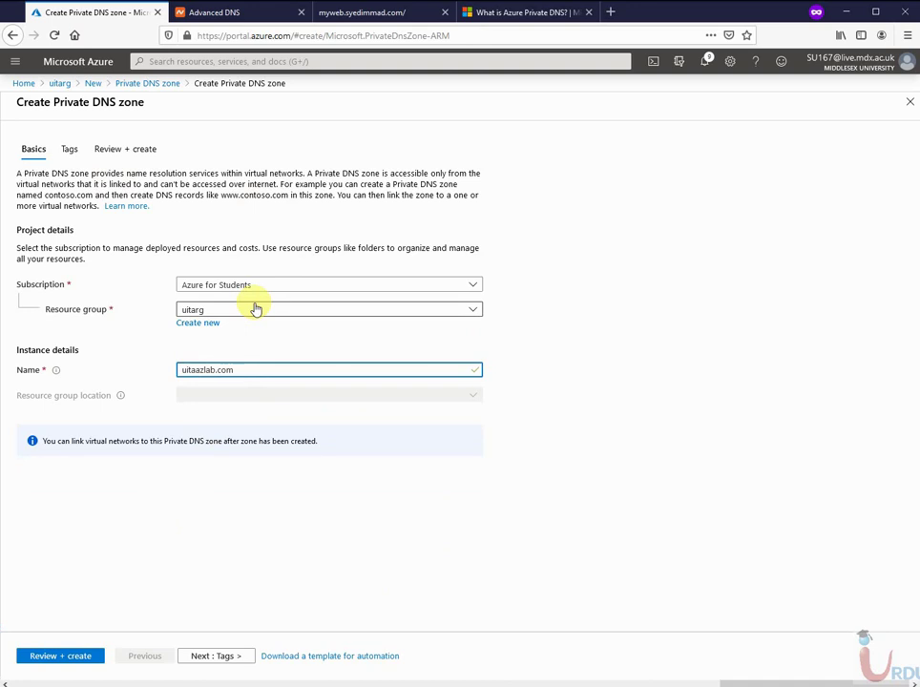
click(193, 659)
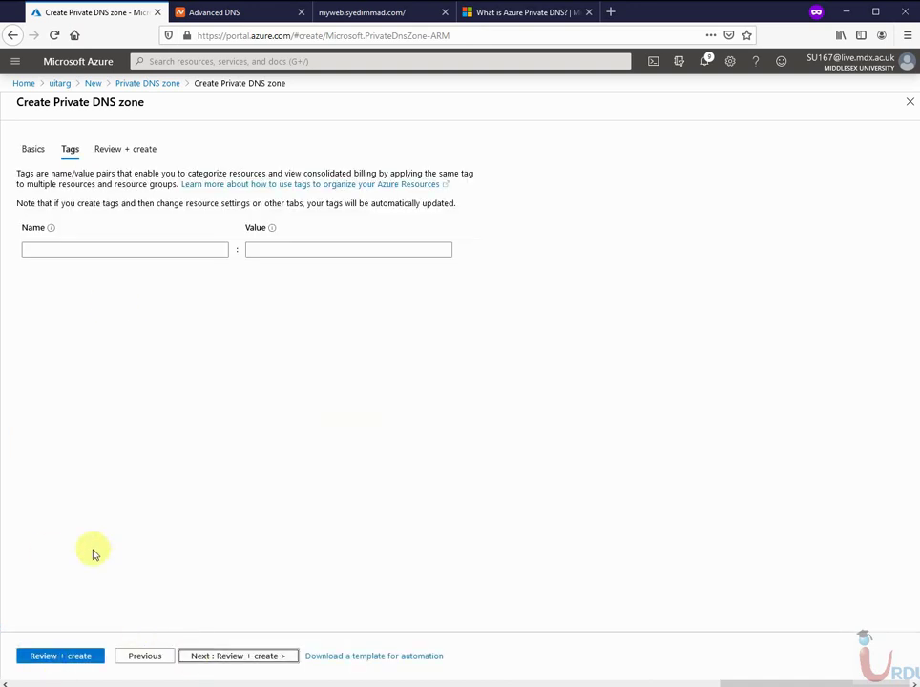
Review the uitaazlab.com zone settings and create the private DNS zone.
click(209, 662)
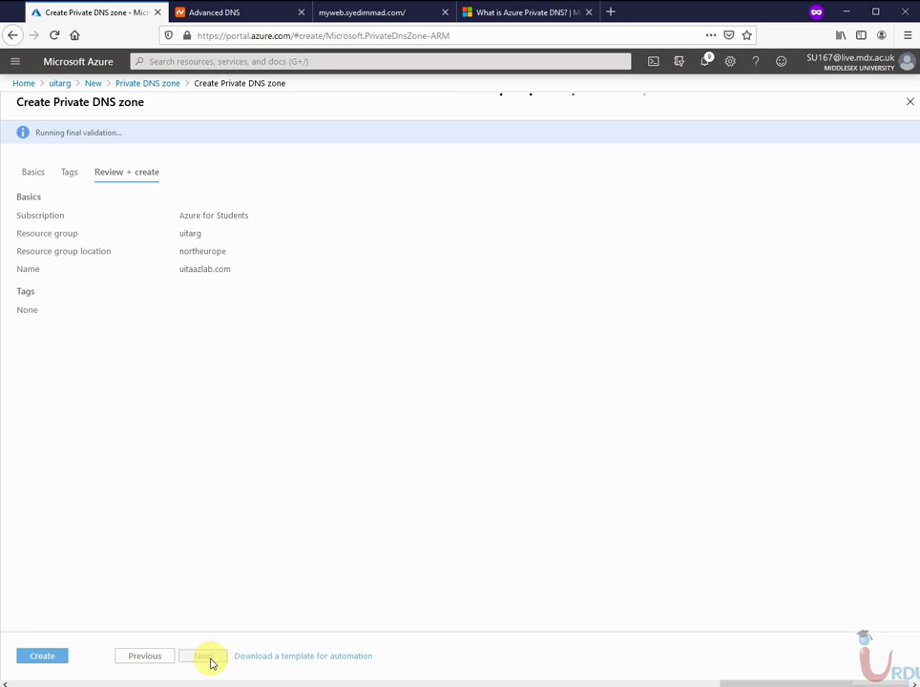
click(49, 657)
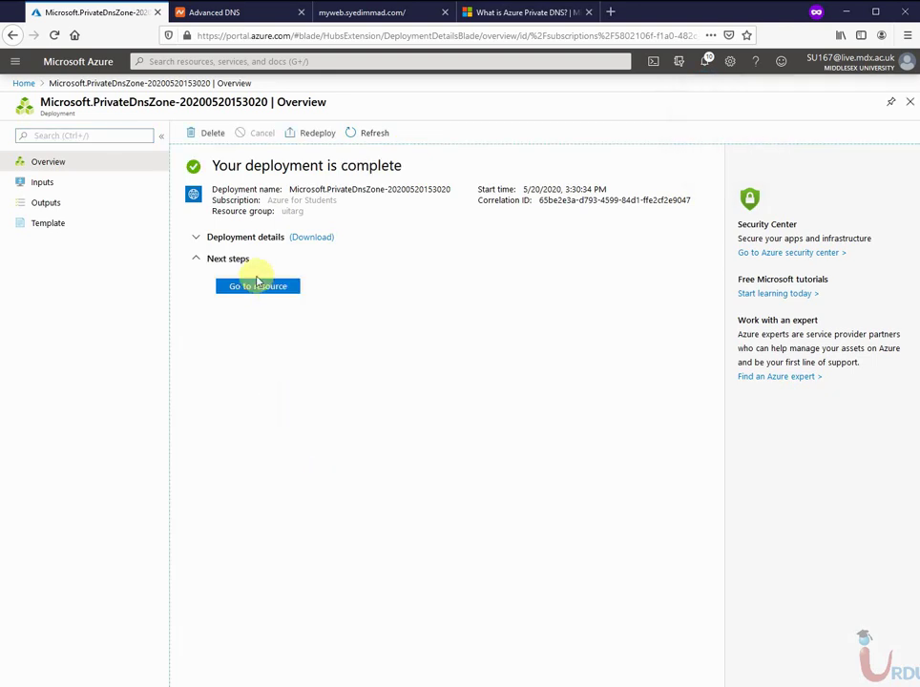
click(256, 287)
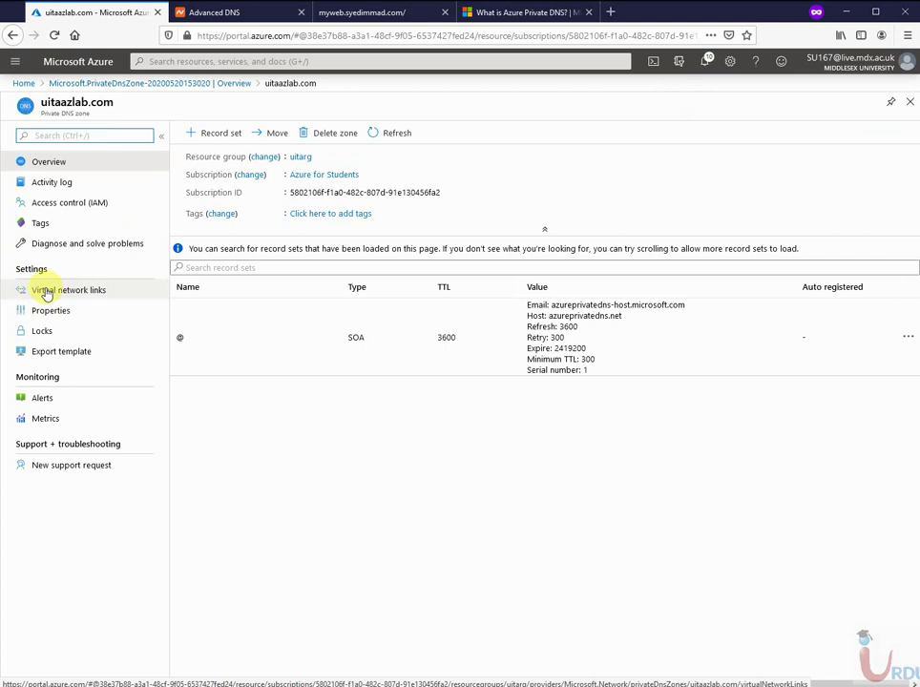
click(46, 293)
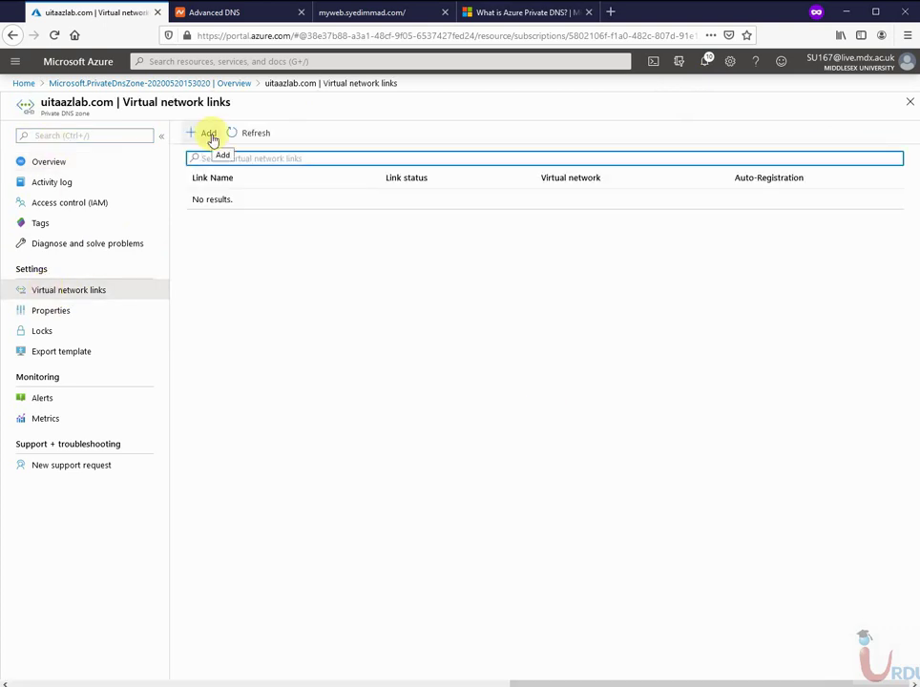
click(211, 135)
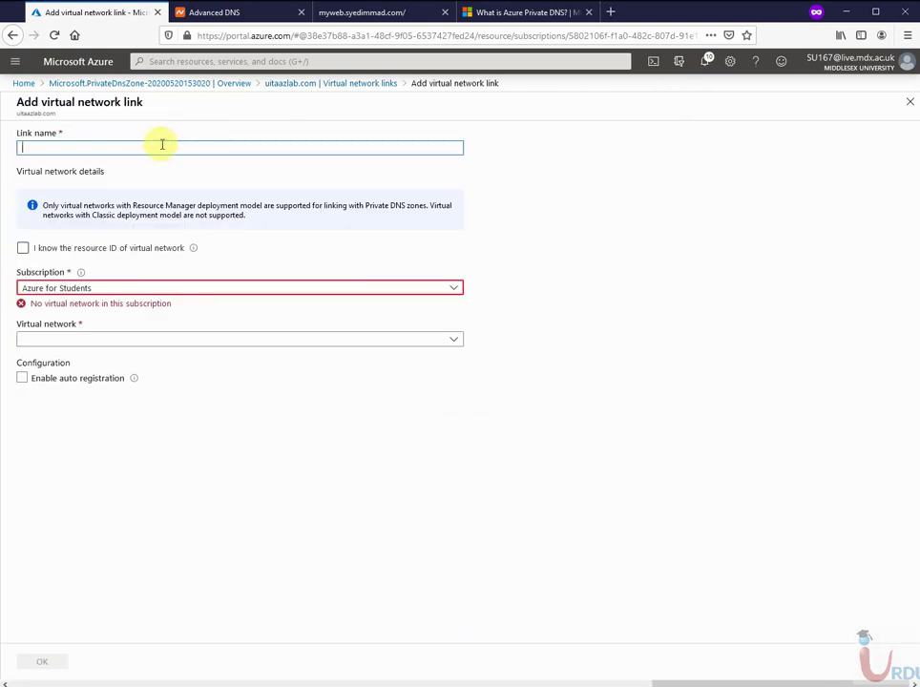
click(456, 346)
click(456, 345)
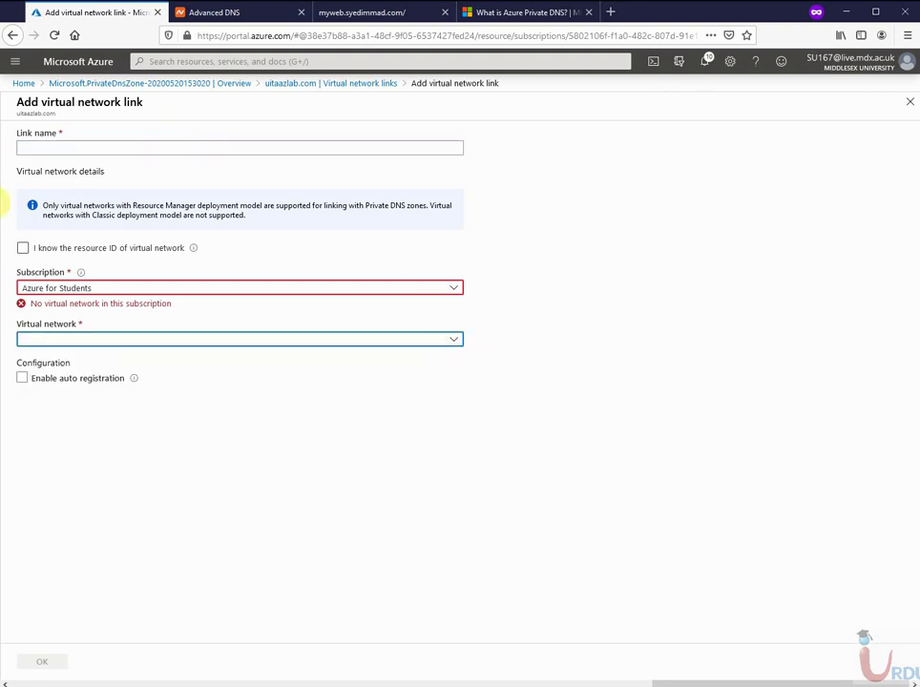
click(357, 83)
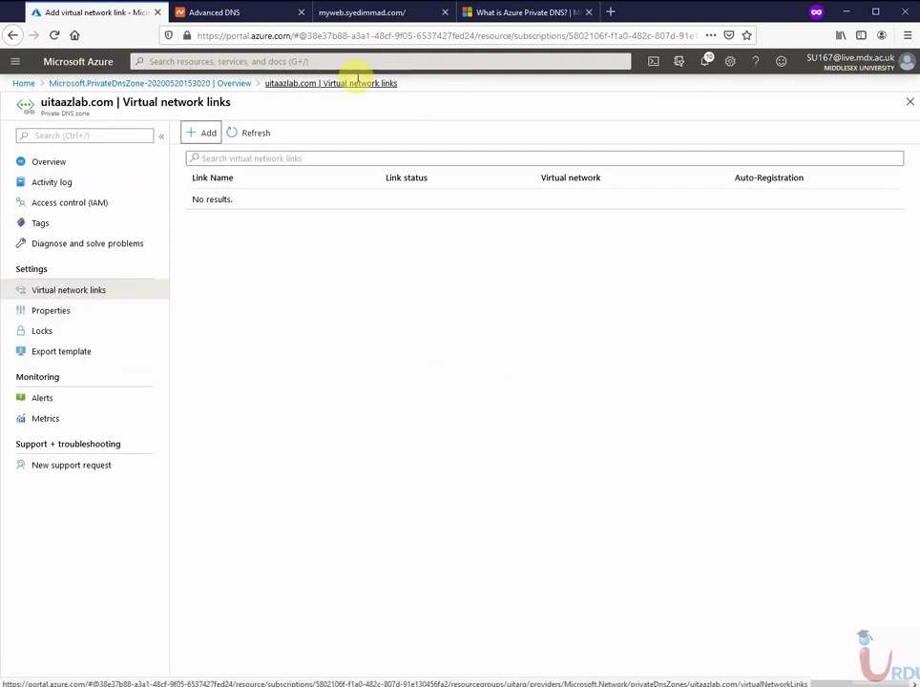
click(184, 83)
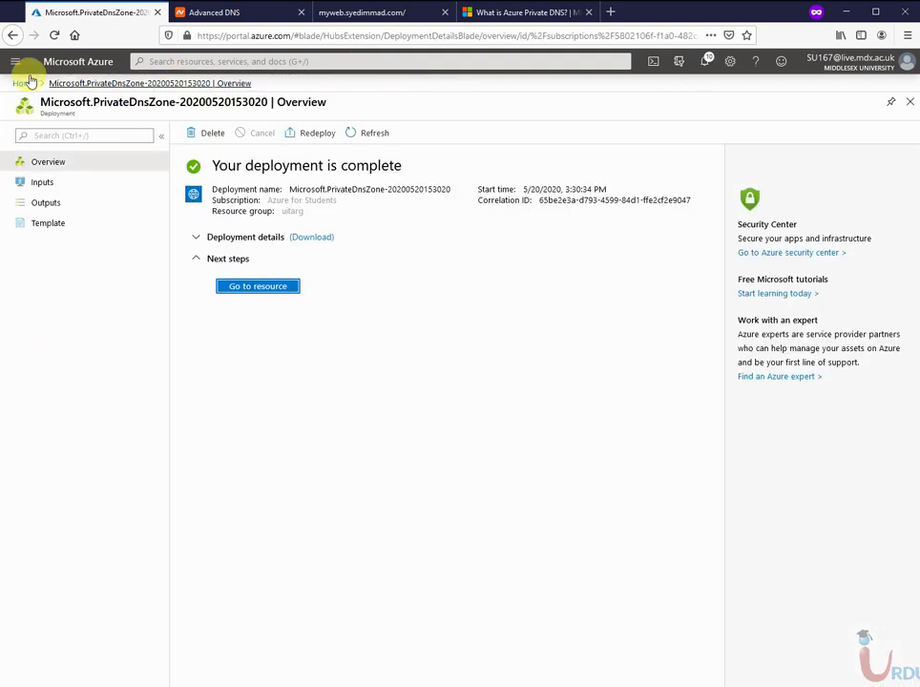
Start creating a Virtual Network from the uitarg resource group's Add resource search.
click(23, 84)
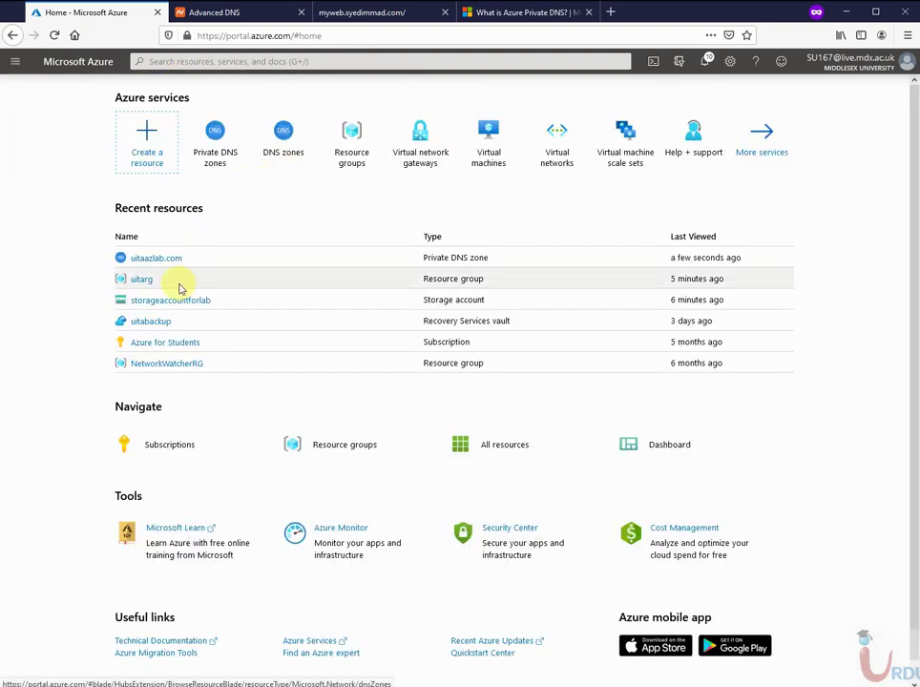
click(143, 281)
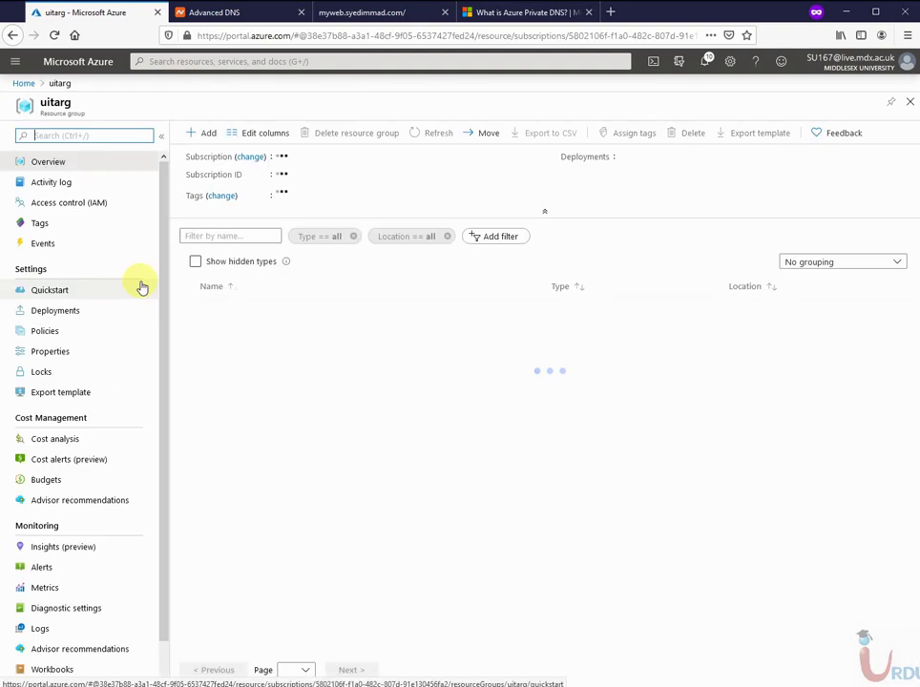
click(192, 134)
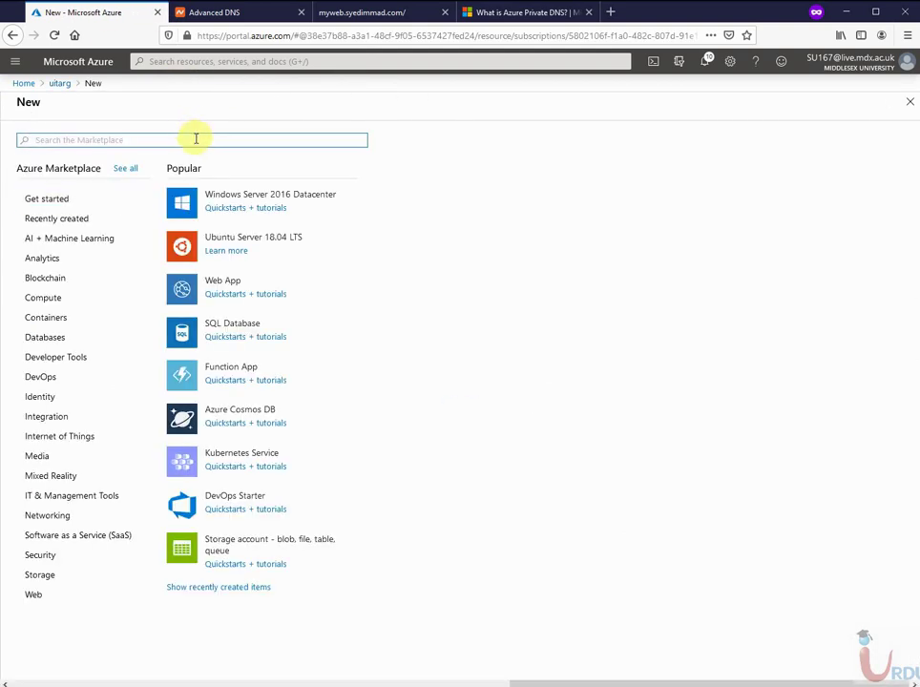
text(virtual)
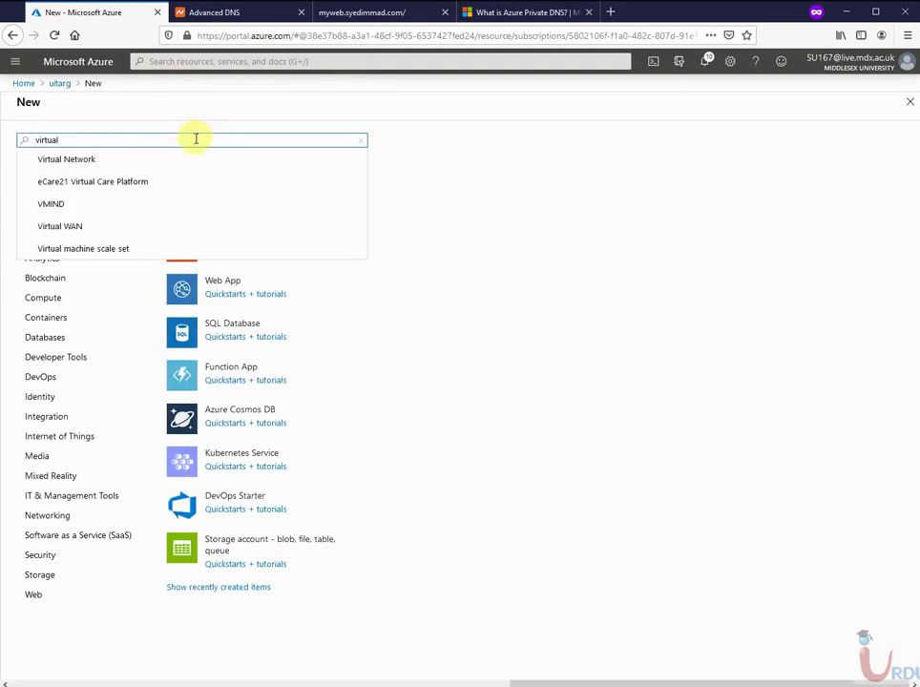
key(Down)
key(Return)
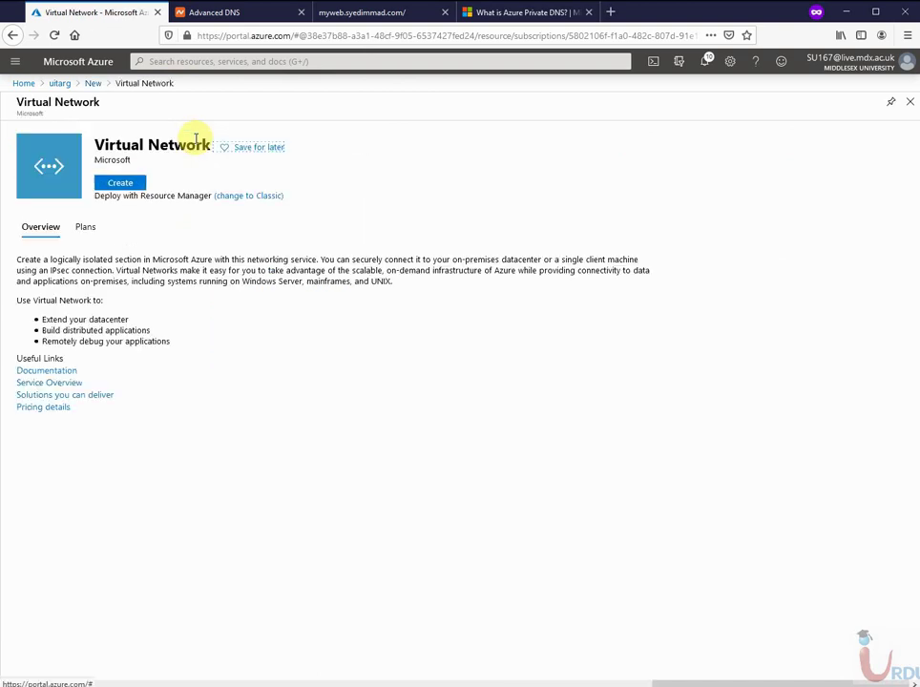
click(136, 182)
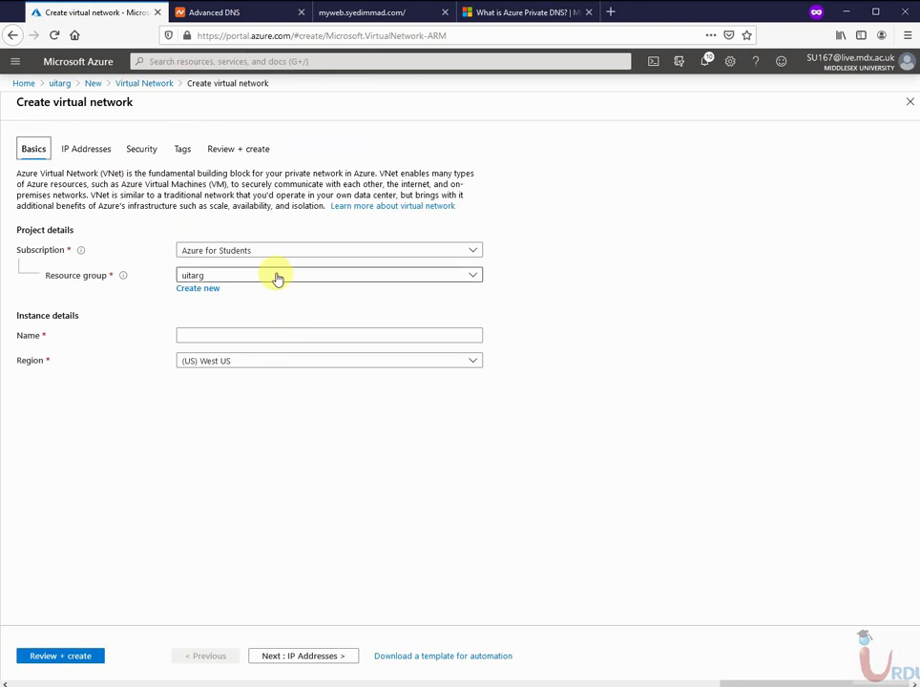
Name the network AZVNET in North Europe and advance to Review + create.
click(231, 337)
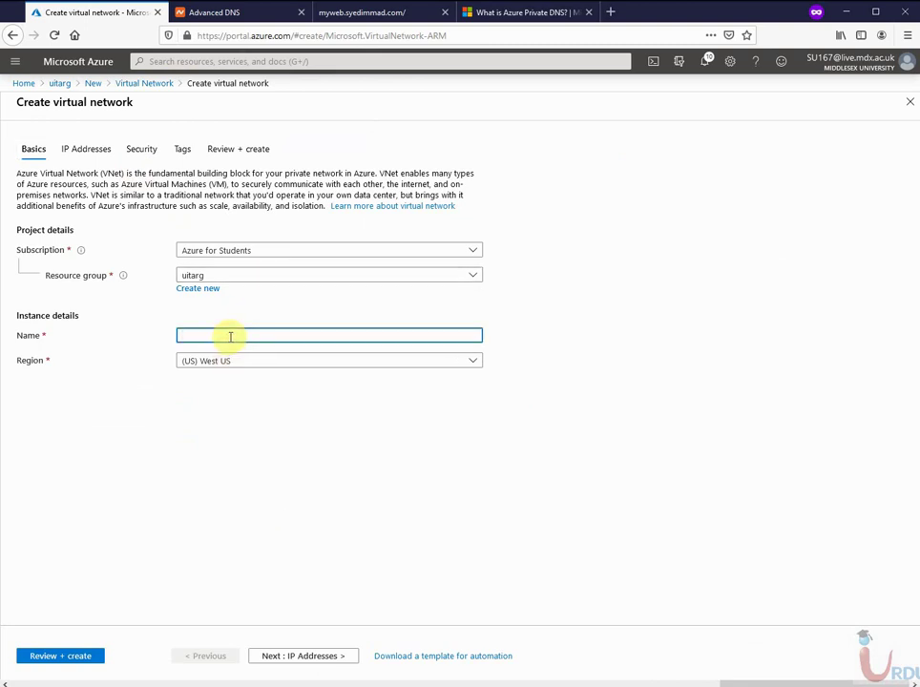
text(AZVNET)
click(299, 361)
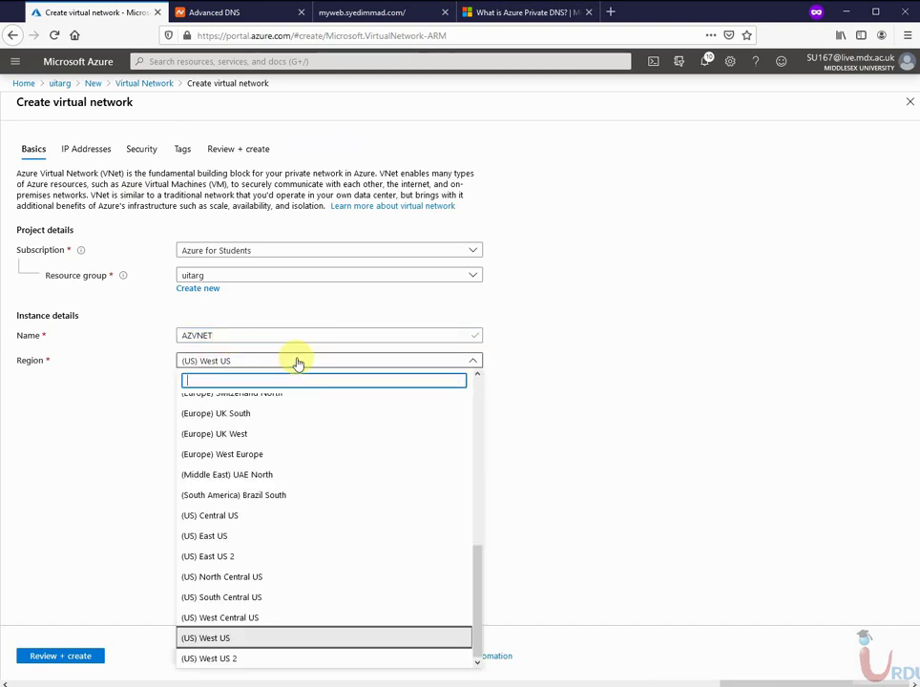
scroll(279, 482, up, 5)
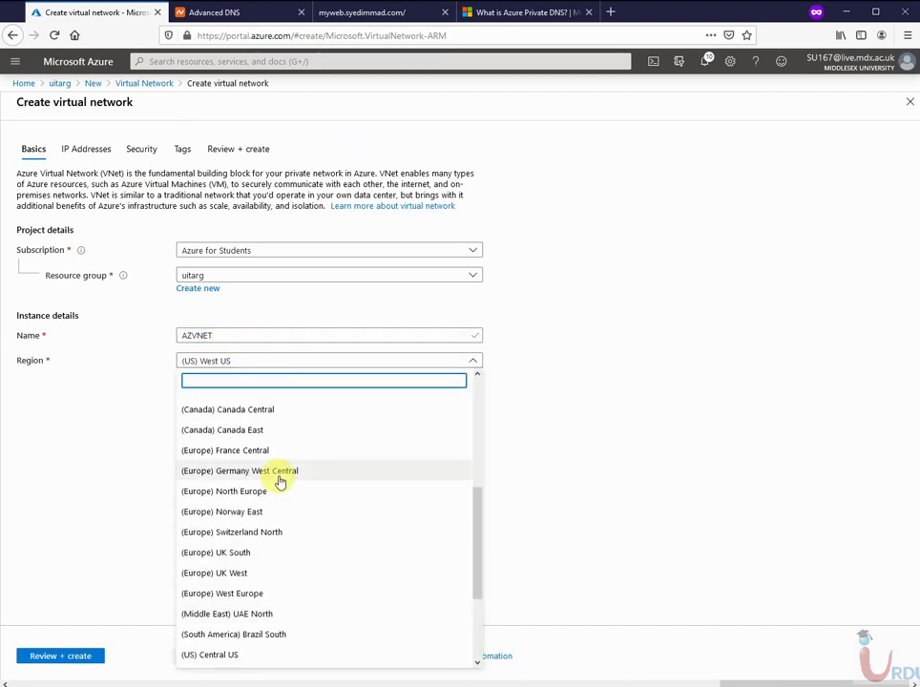
scroll(279, 482, up, 3)
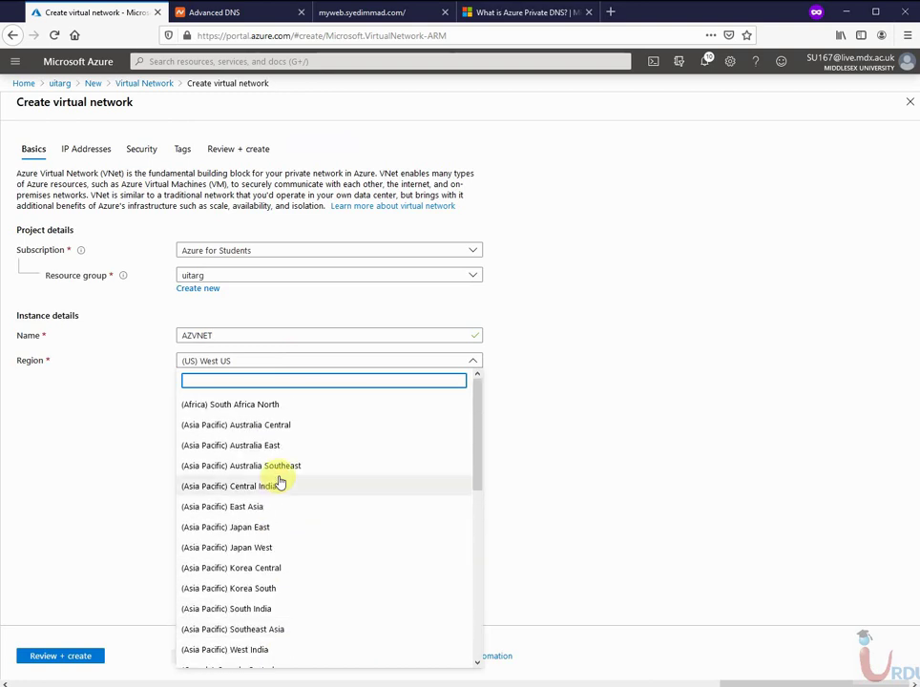
scroll(280, 482, down, 4)
scroll(279, 482, down, 4)
scroll(280, 482, up, 2)
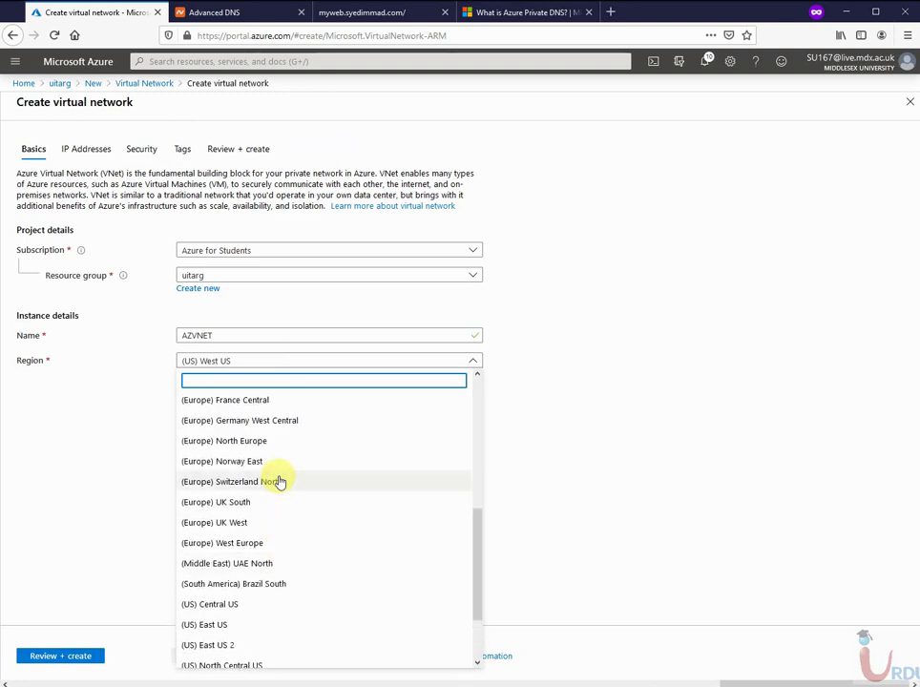
click(275, 447)
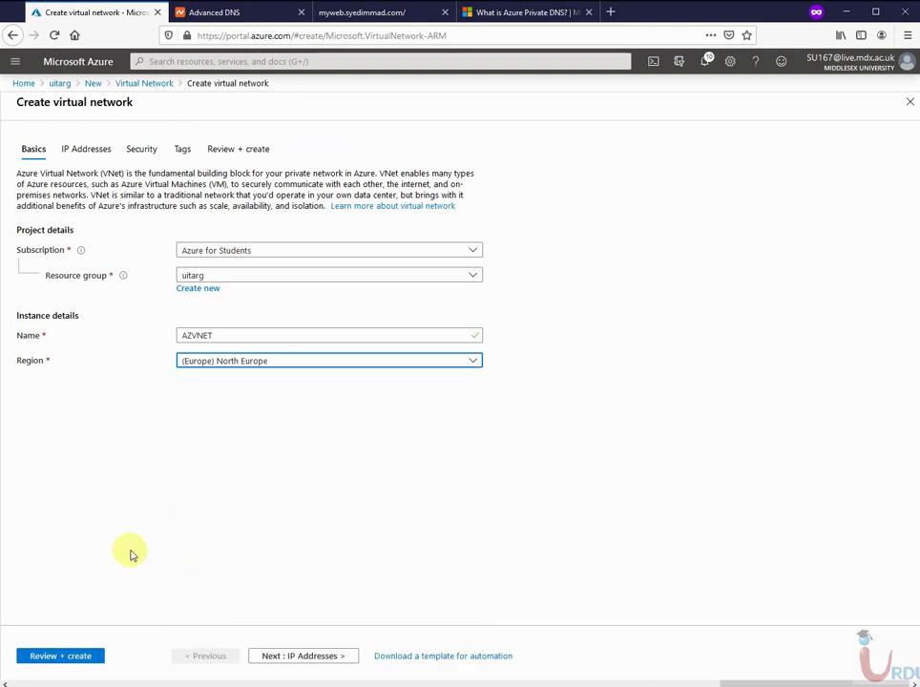
click(274, 656)
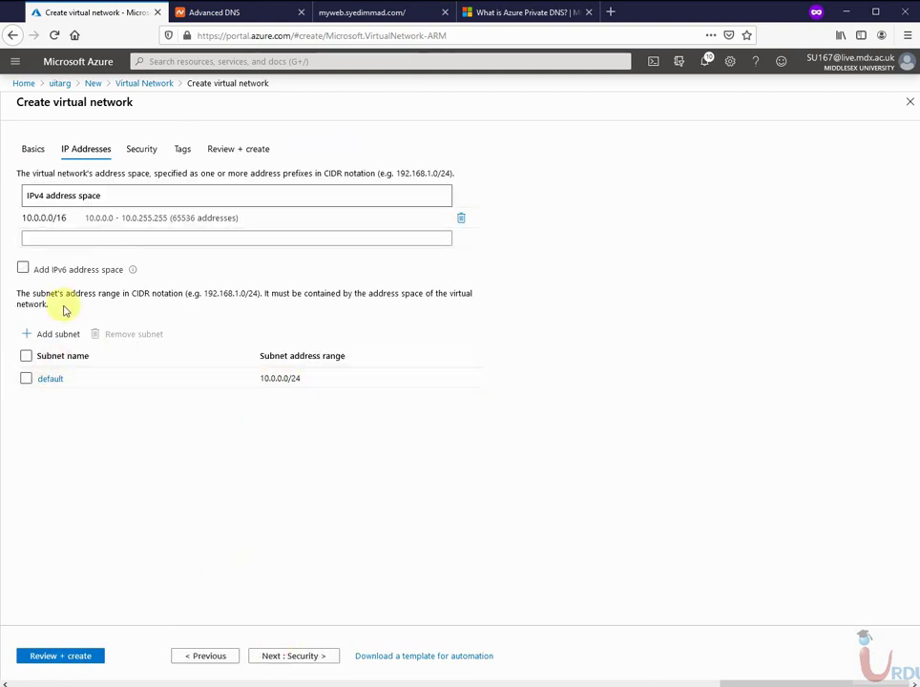
click(283, 663)
click(283, 666)
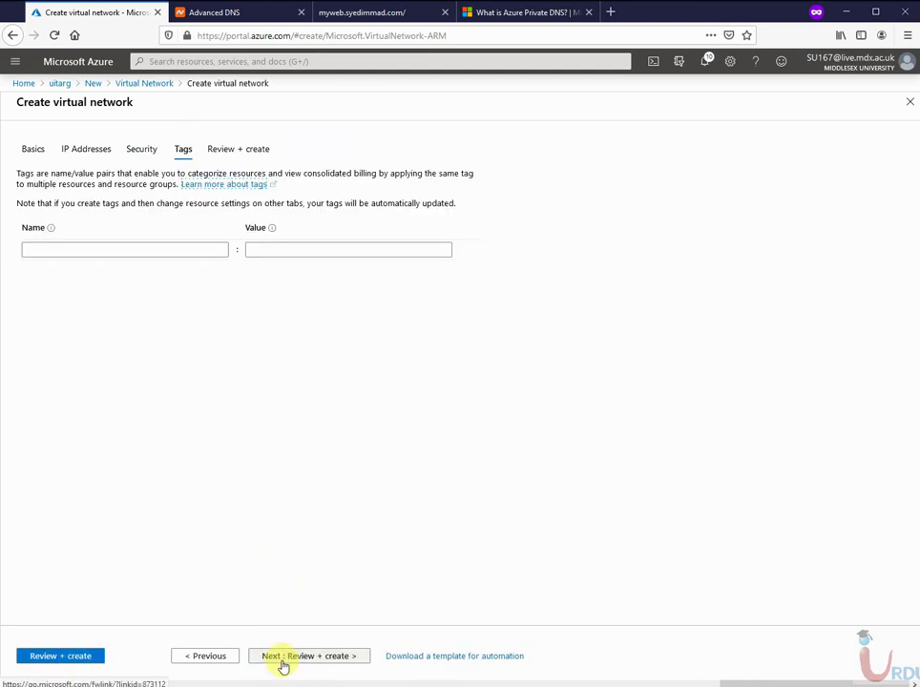
click(282, 666)
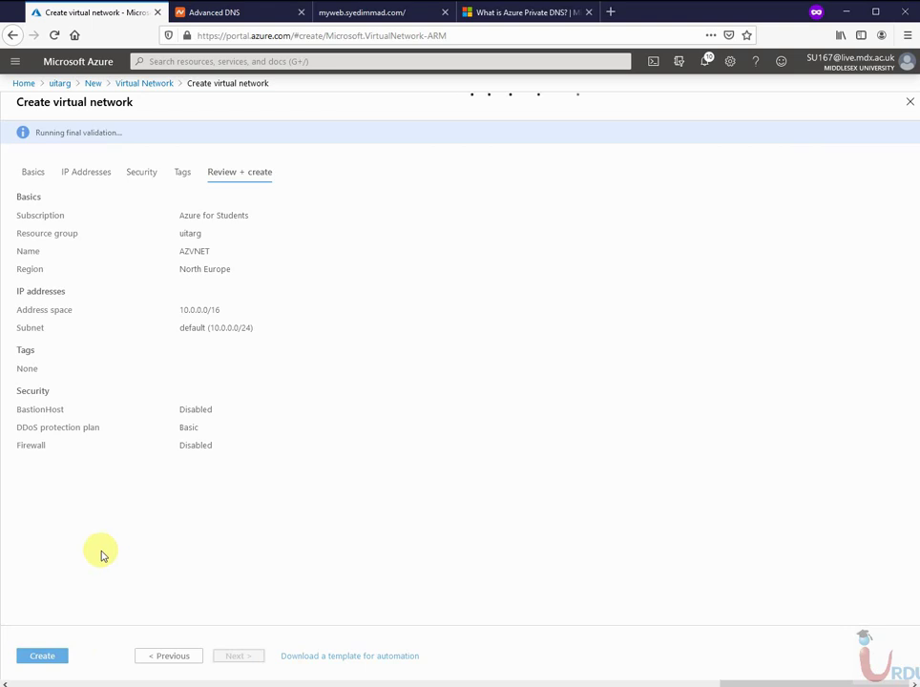
Submit the AZVNET virtual network deployment and return to Home.
click(57, 654)
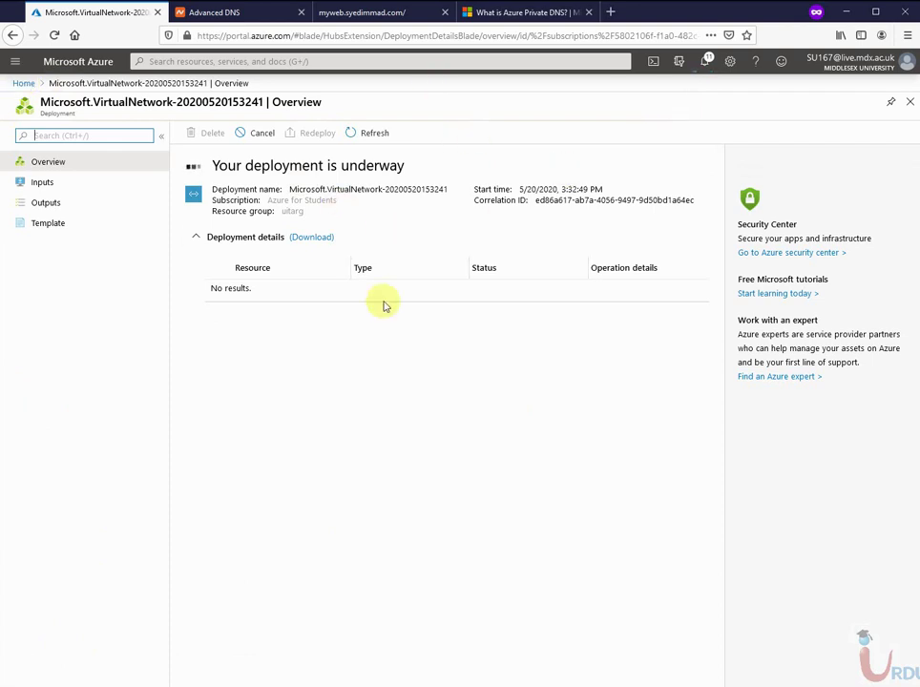
click(24, 84)
Open the uitaazlab.com zone's Virtual network links and begin adding a link.
click(229, 152)
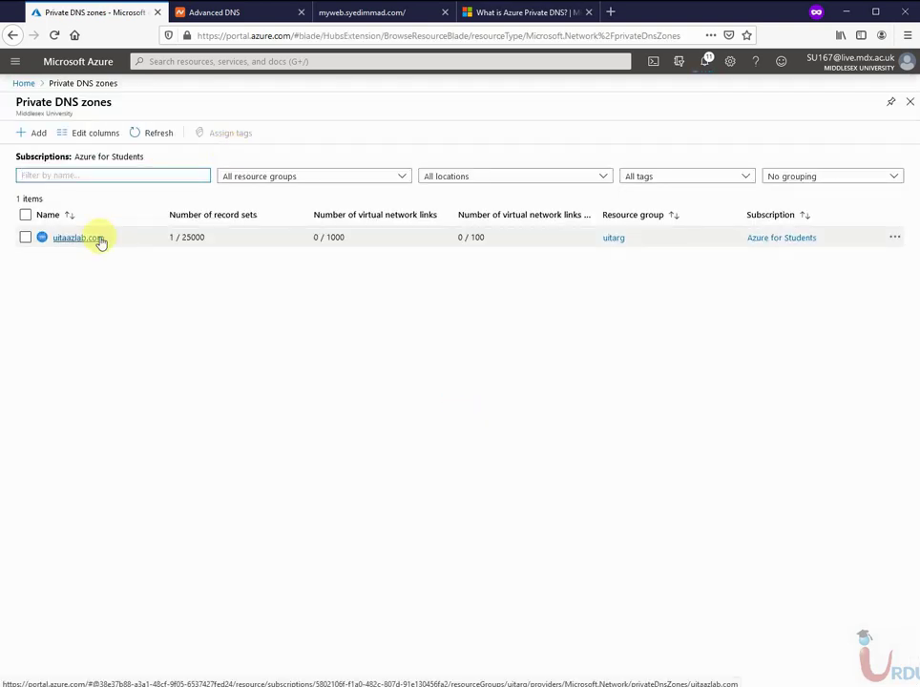
click(97, 240)
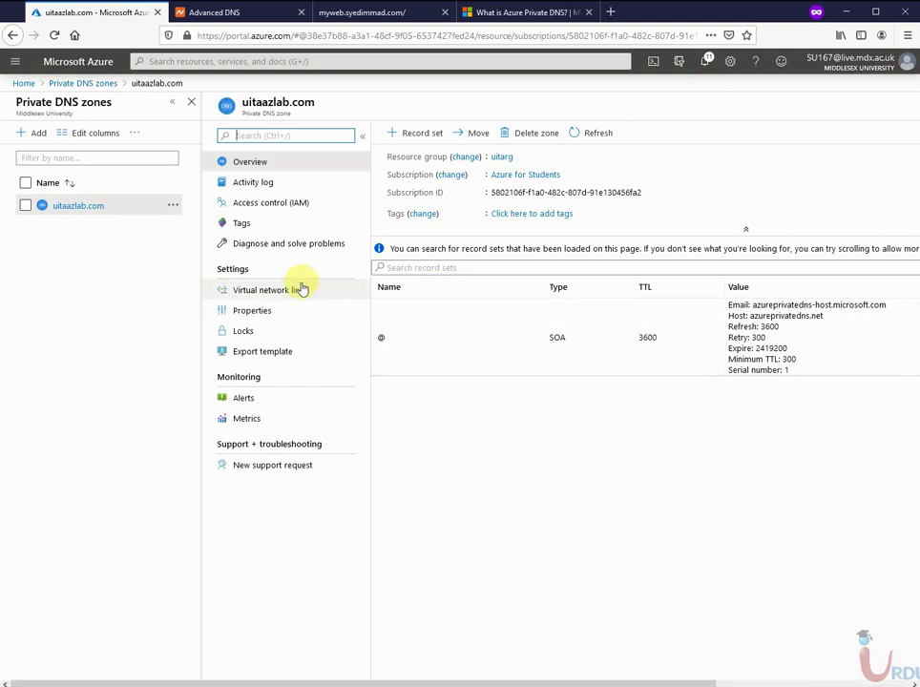
click(301, 288)
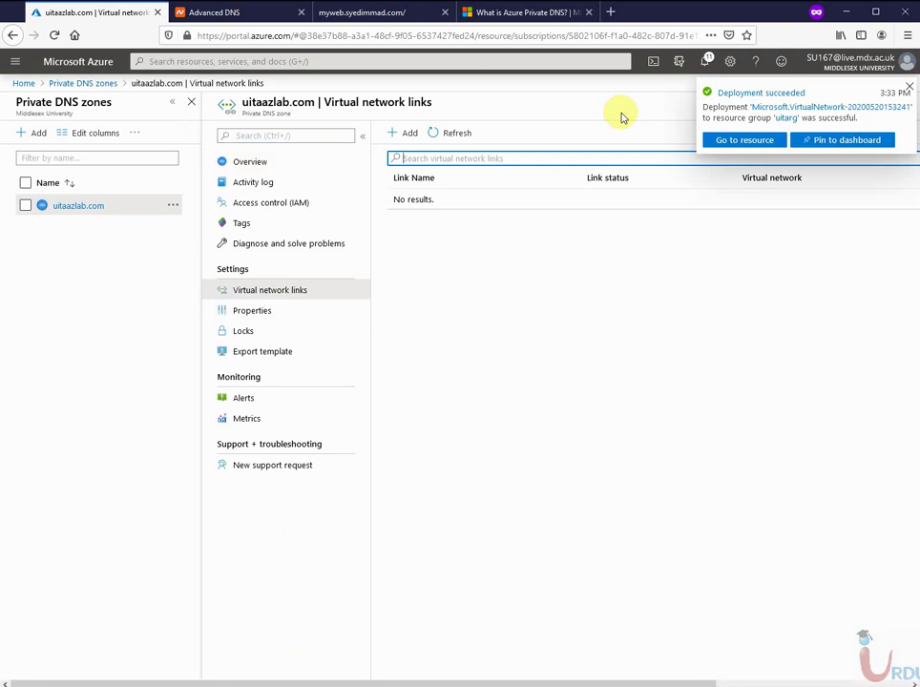
click(395, 135)
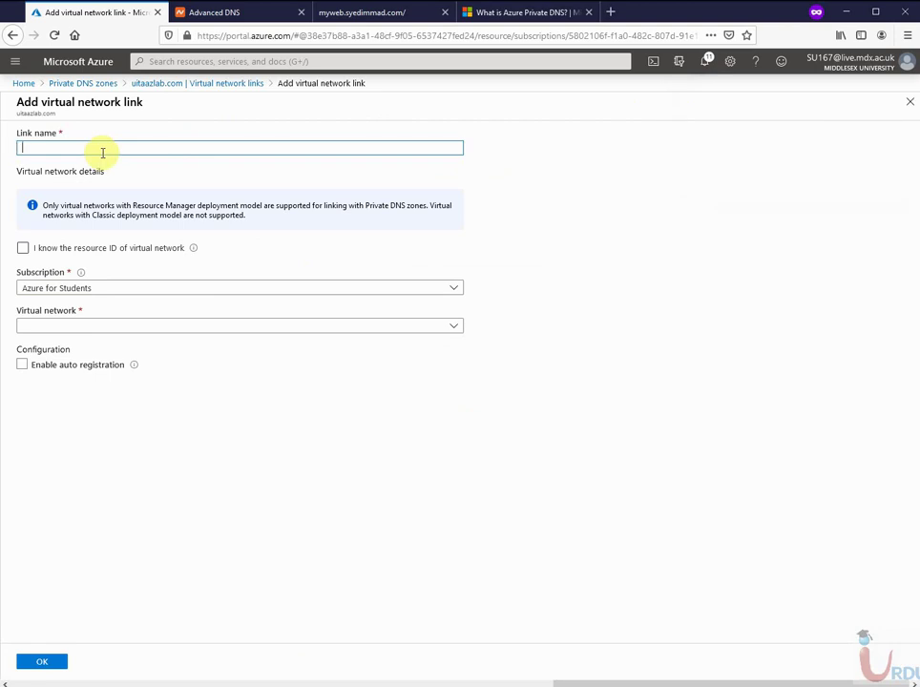
Create link VNETPrivateZoneLink to AZVNET (uitarg) with auto registration enabled.
text(VNETPrivateZoneLink)
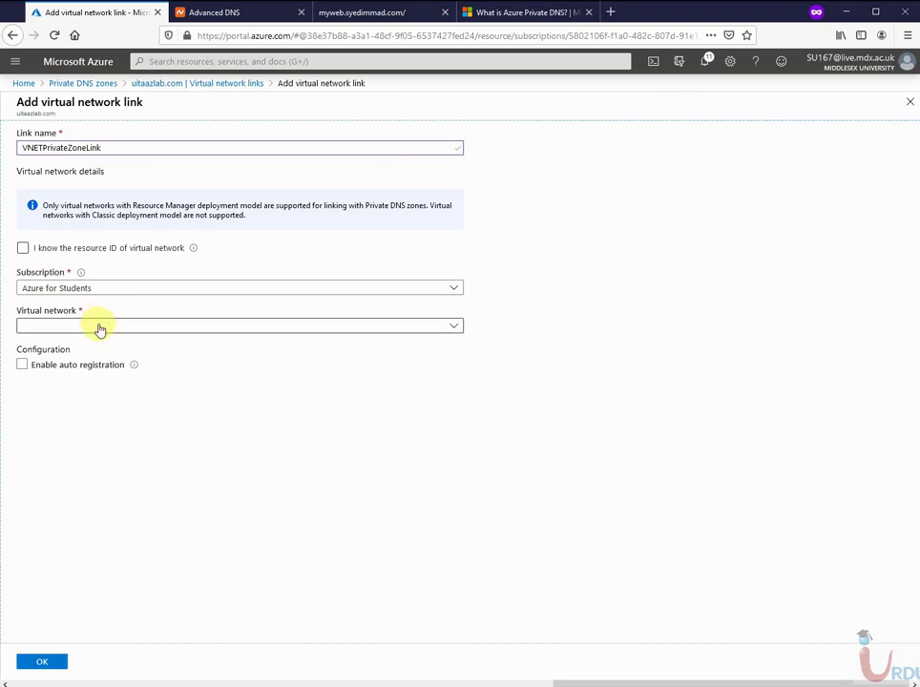
click(100, 325)
click(60, 390)
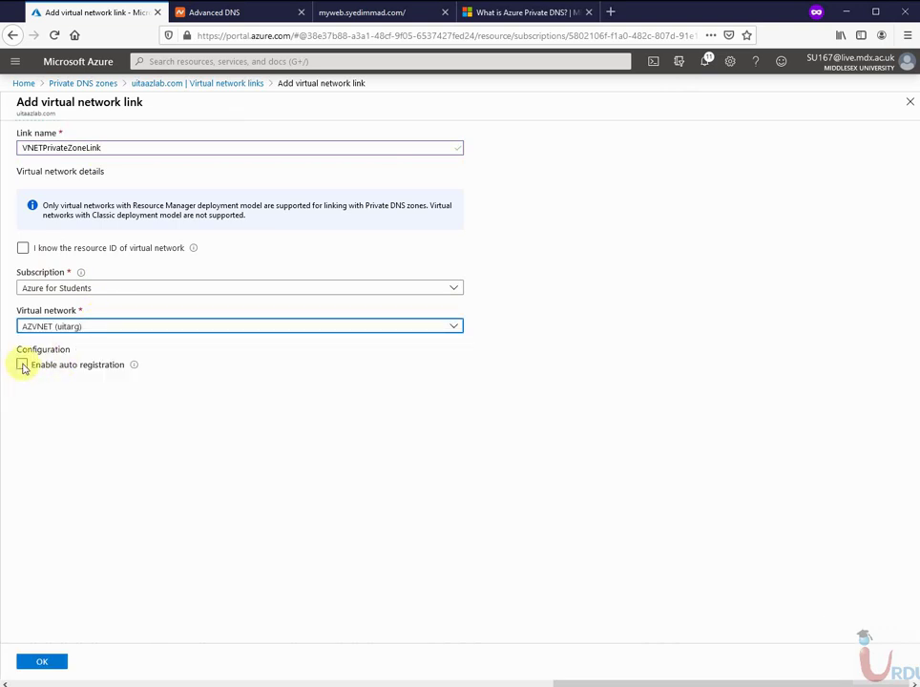
click(22, 365)
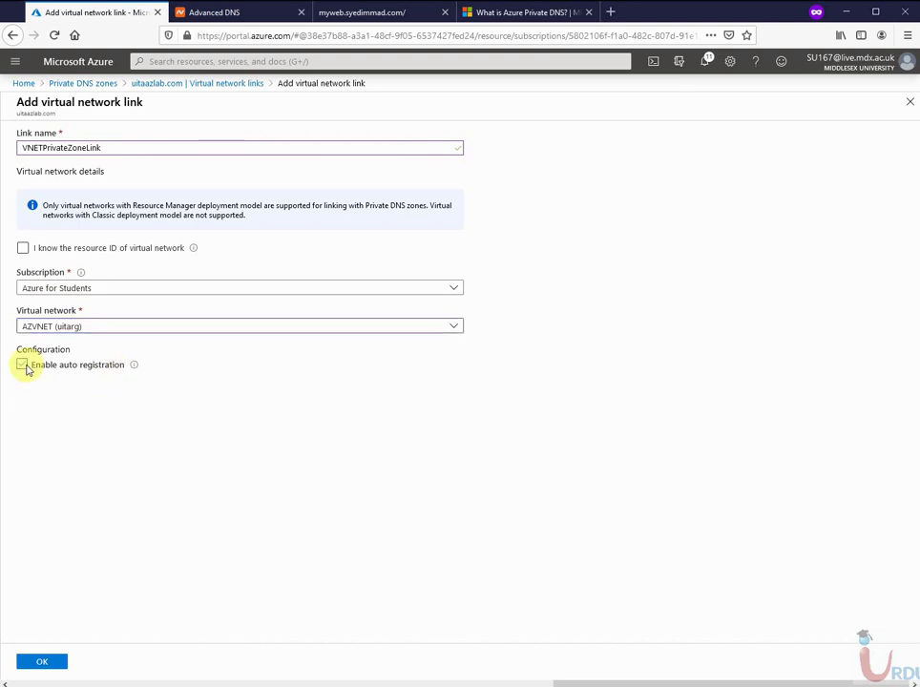
mouse_move(134, 365)
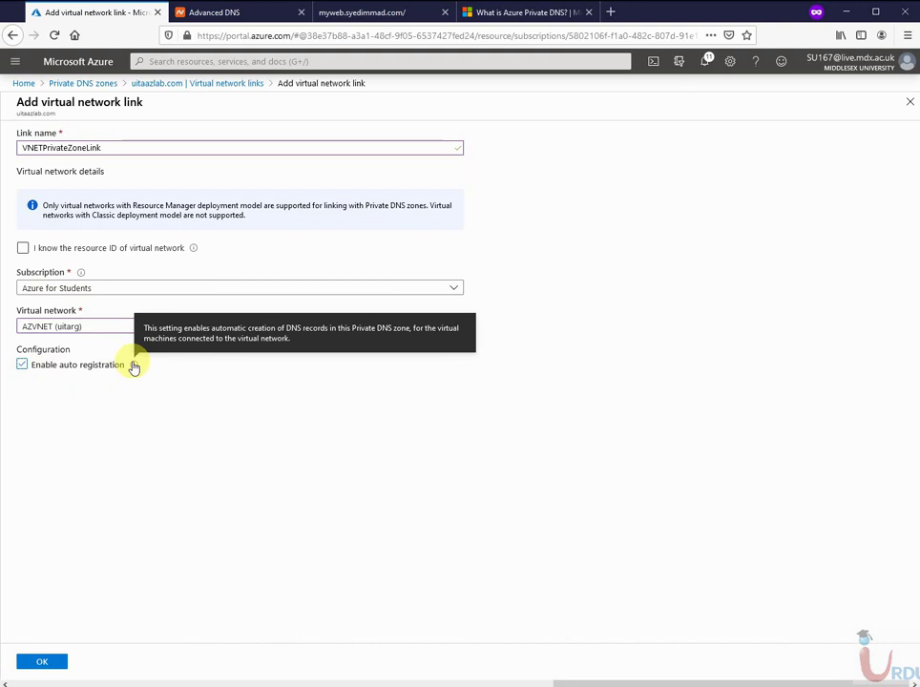
click(43, 661)
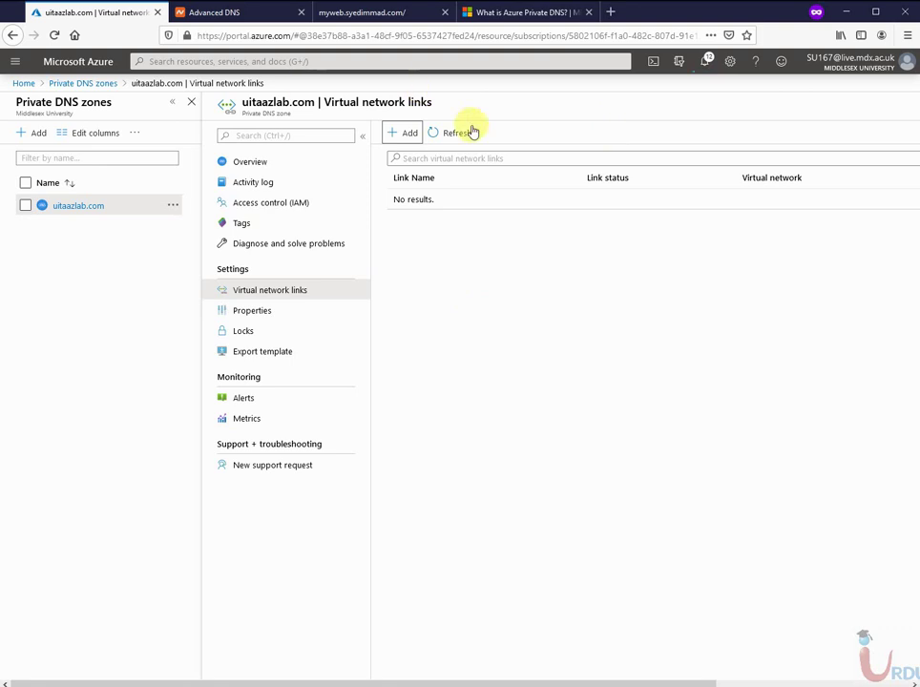
Navigate back Home to the uitarg resource group and open its Add resource marketplace.
click(64, 84)
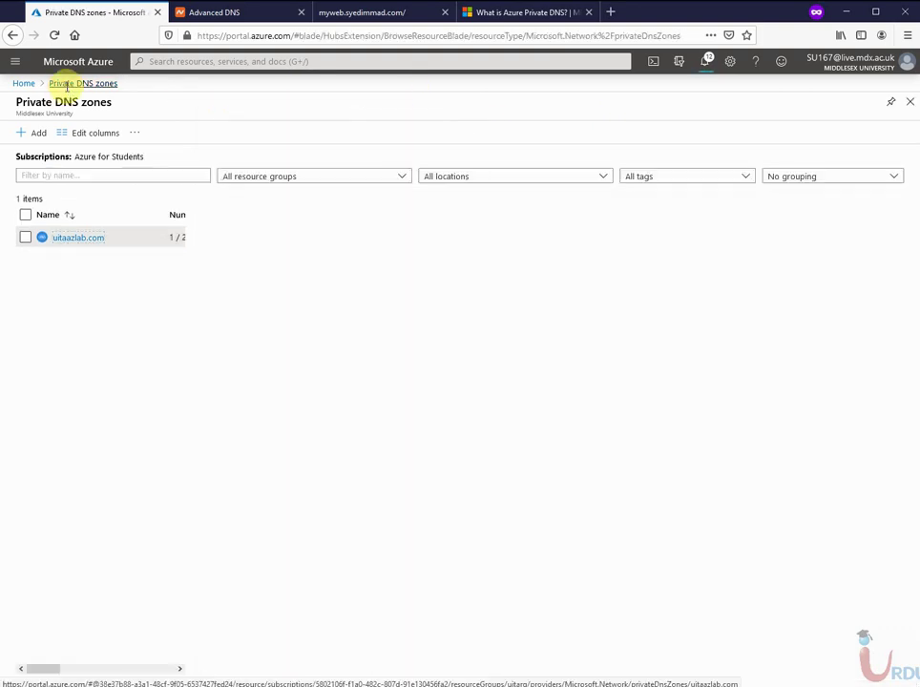
click(82, 238)
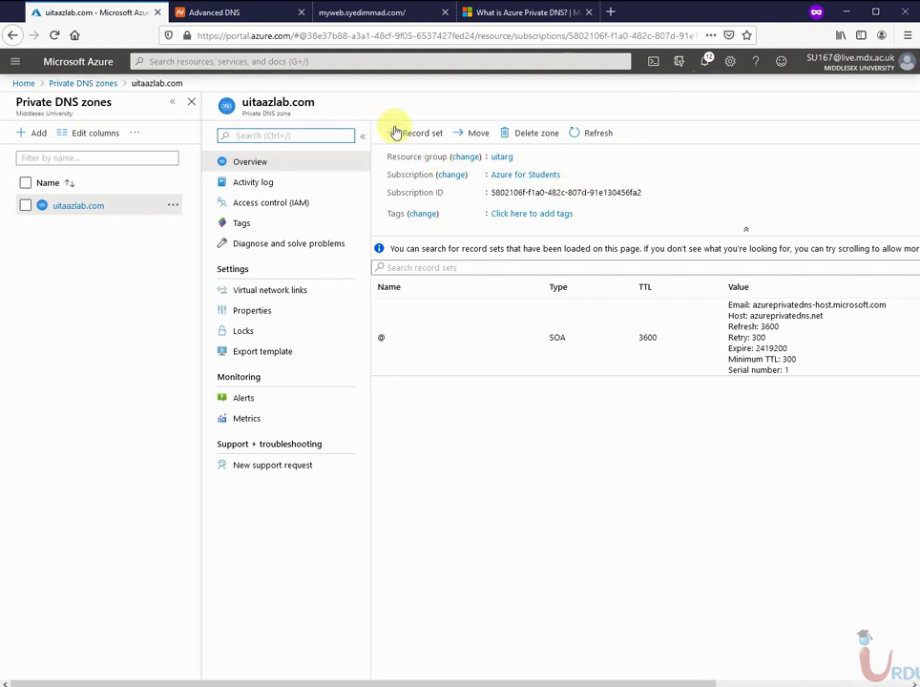
click(81, 86)
click(34, 88)
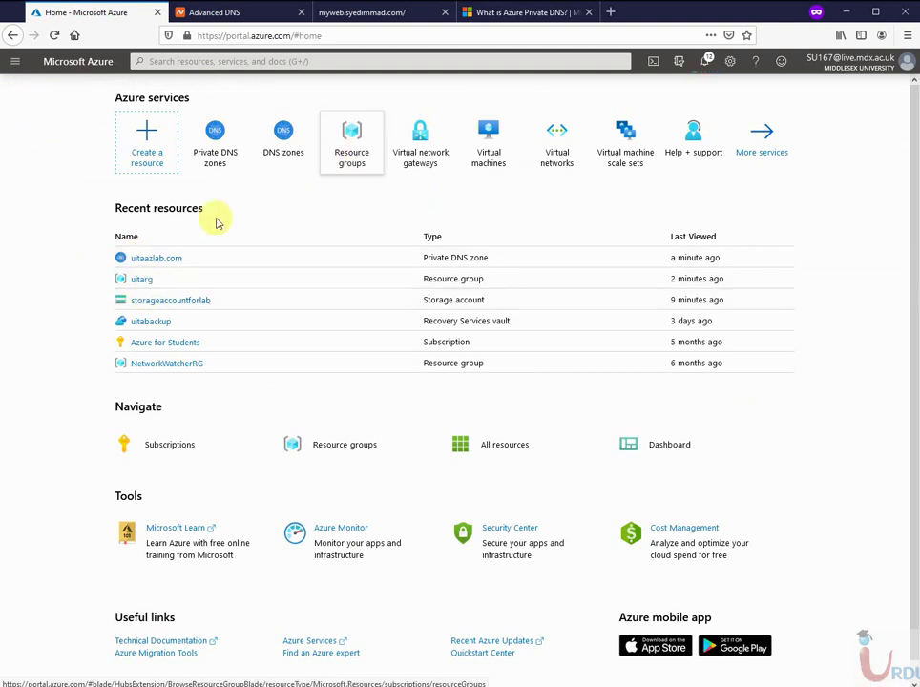
click(143, 279)
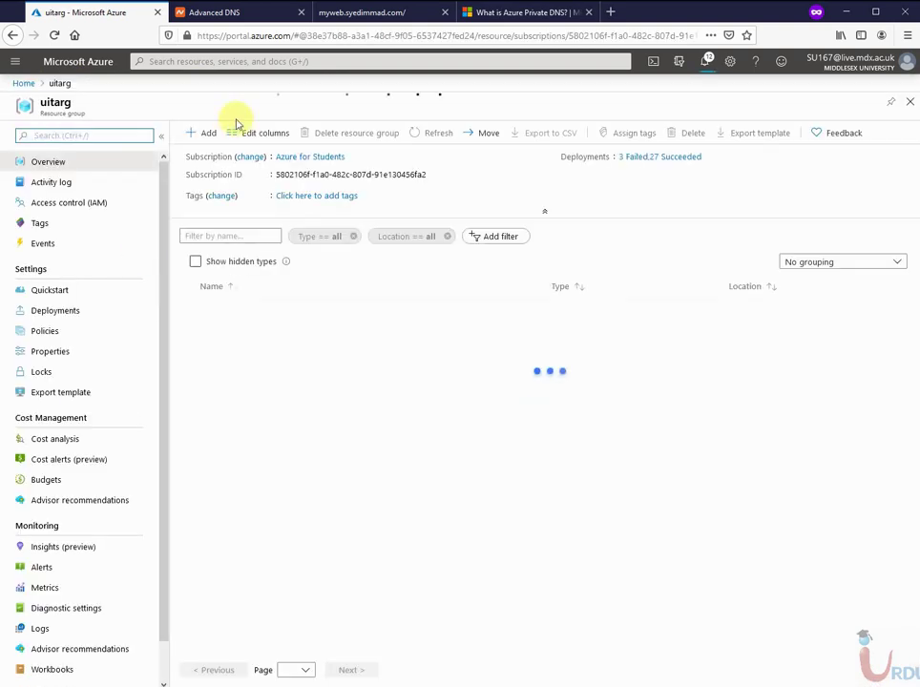
click(206, 135)
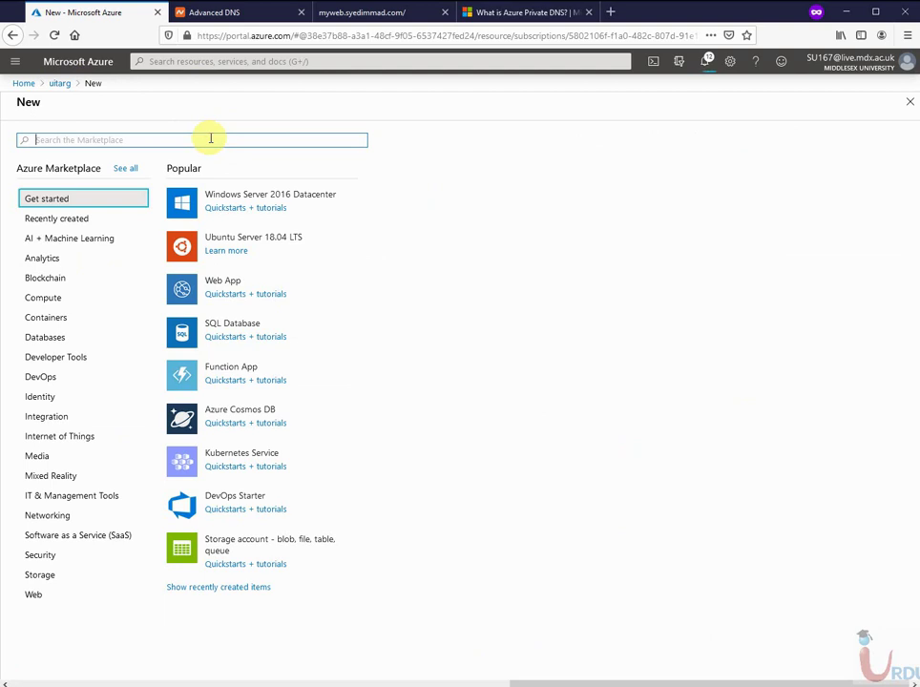
Start a Windows Server 2016 Datacenter VM named VM1 in North Europe.
click(245, 197)
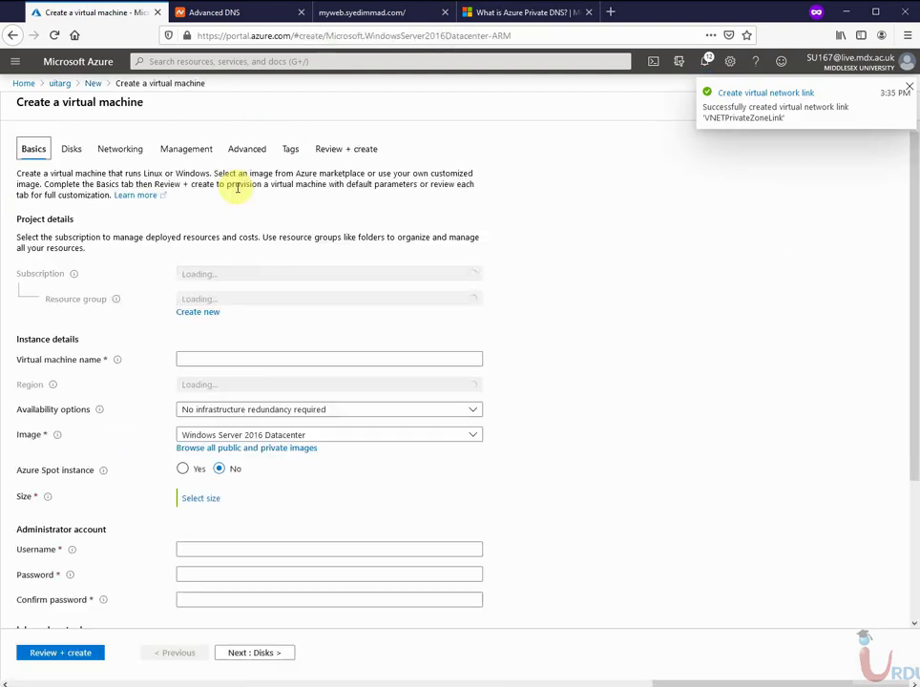
click(227, 355)
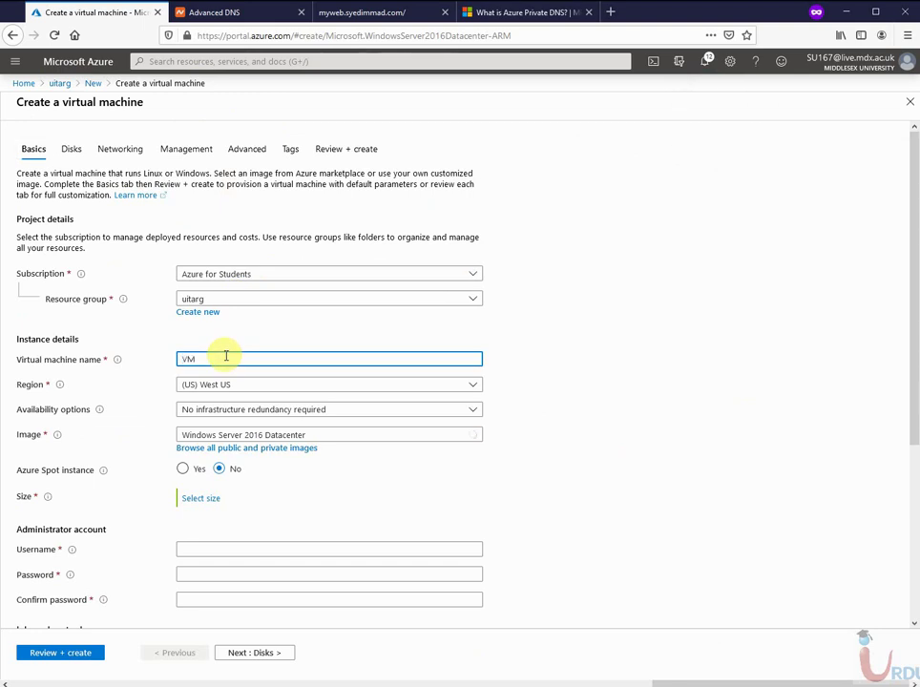
text(VM1)
click(227, 390)
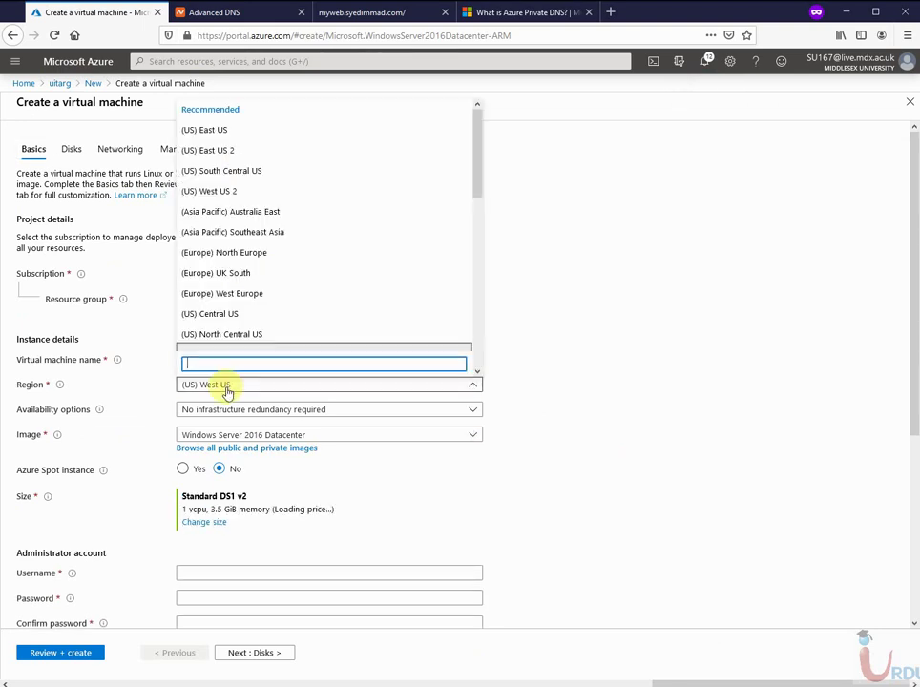
scroll(350, 208, down, 3)
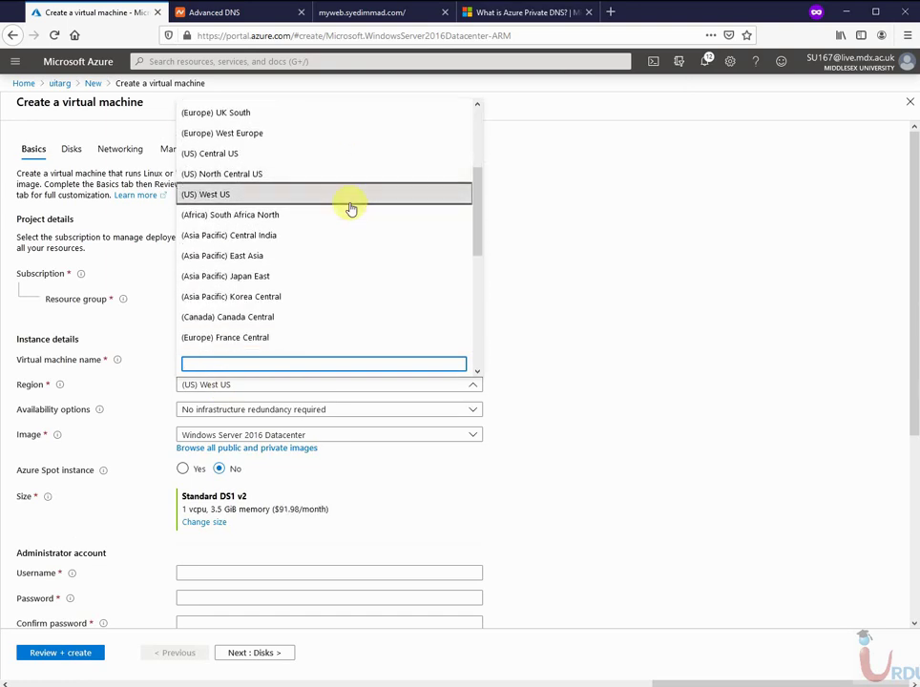
scroll(350, 208, down, 6)
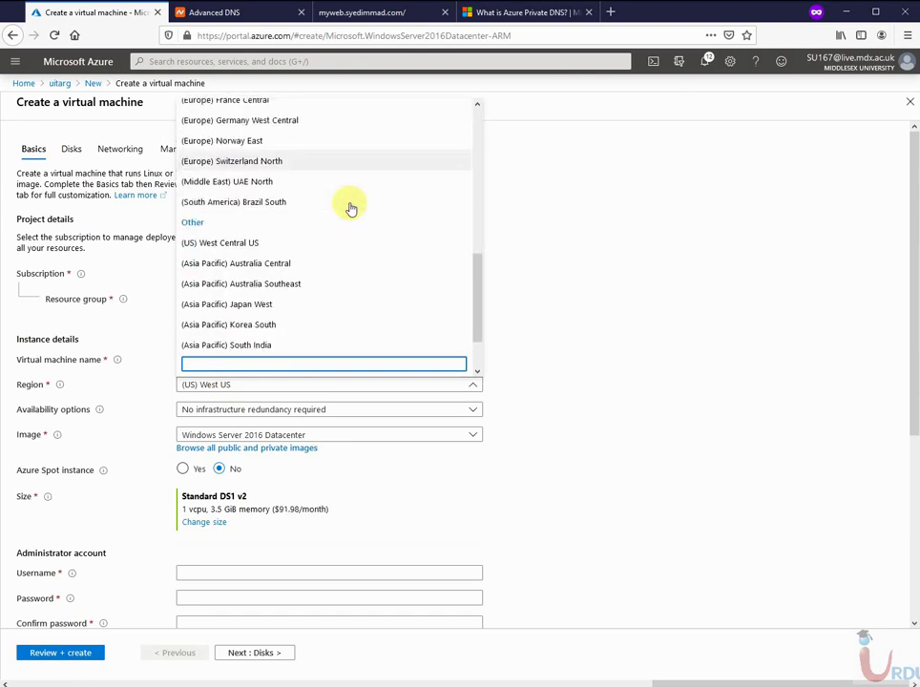
scroll(350, 208, up, 4)
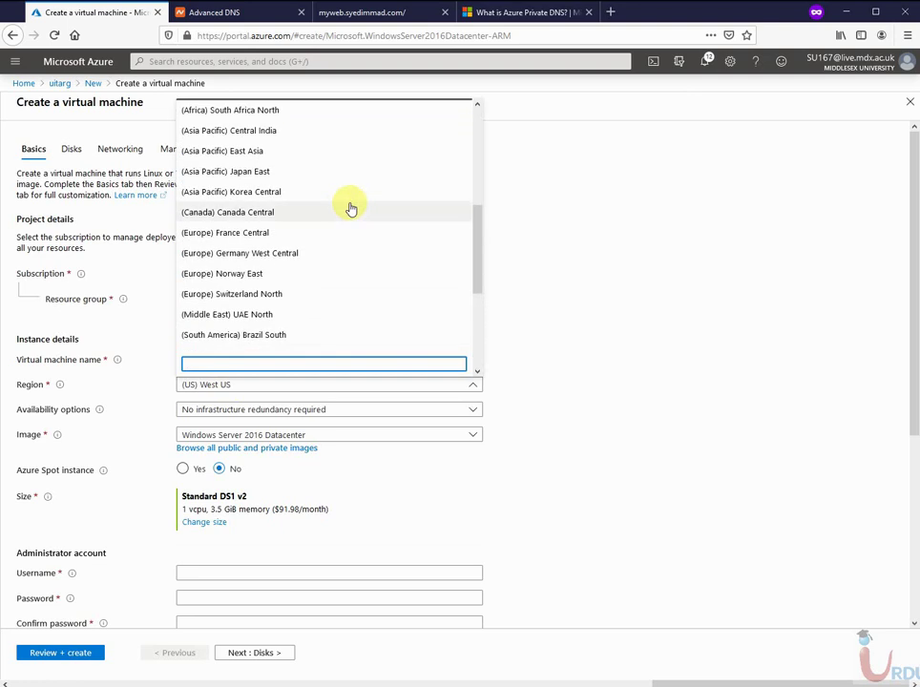
scroll(351, 208, up, 1)
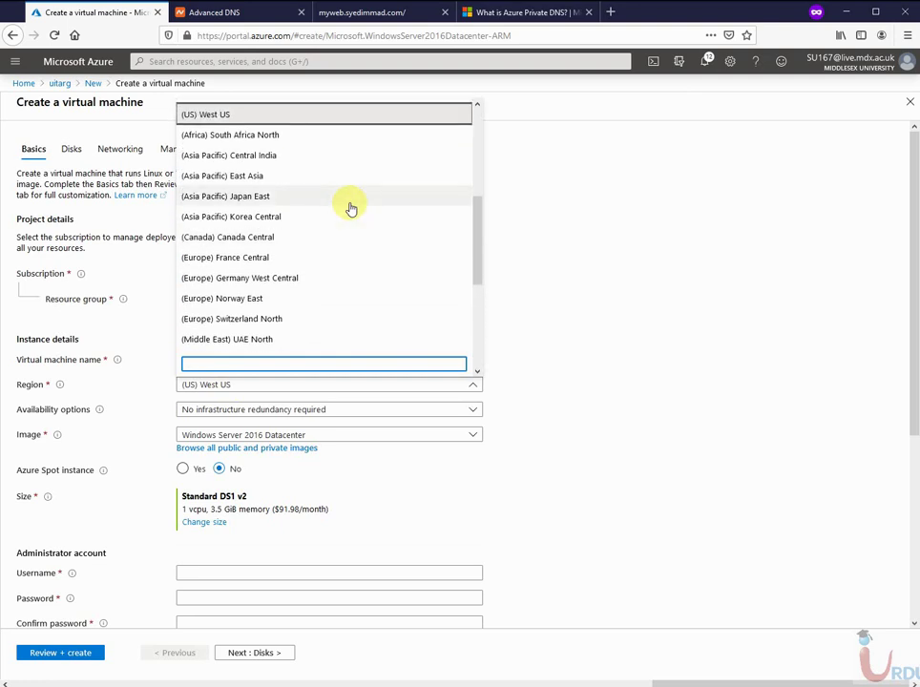
scroll(350, 208, up, 2)
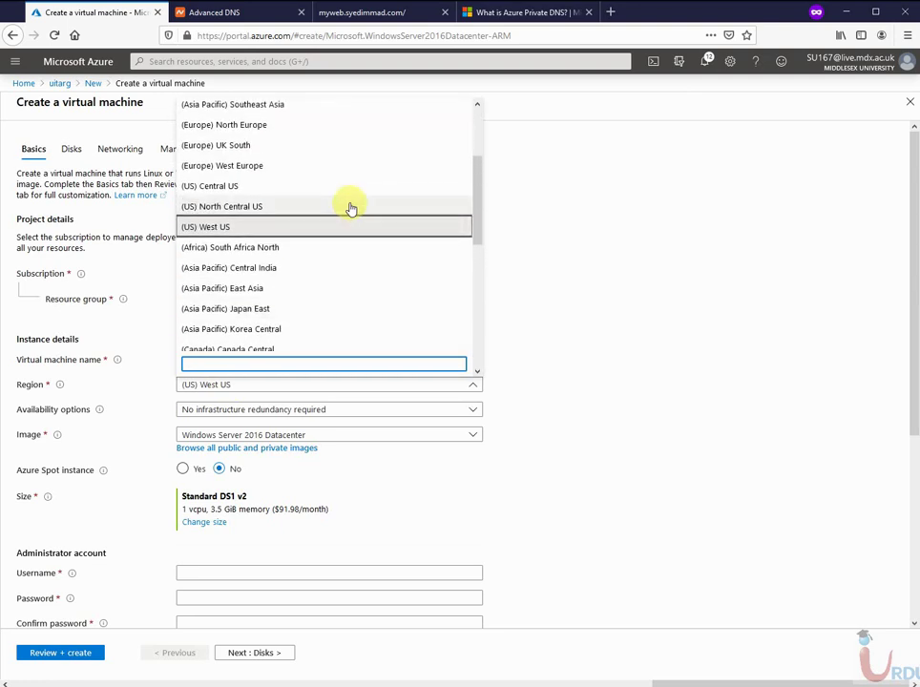
scroll(351, 208, up, 2)
click(271, 225)
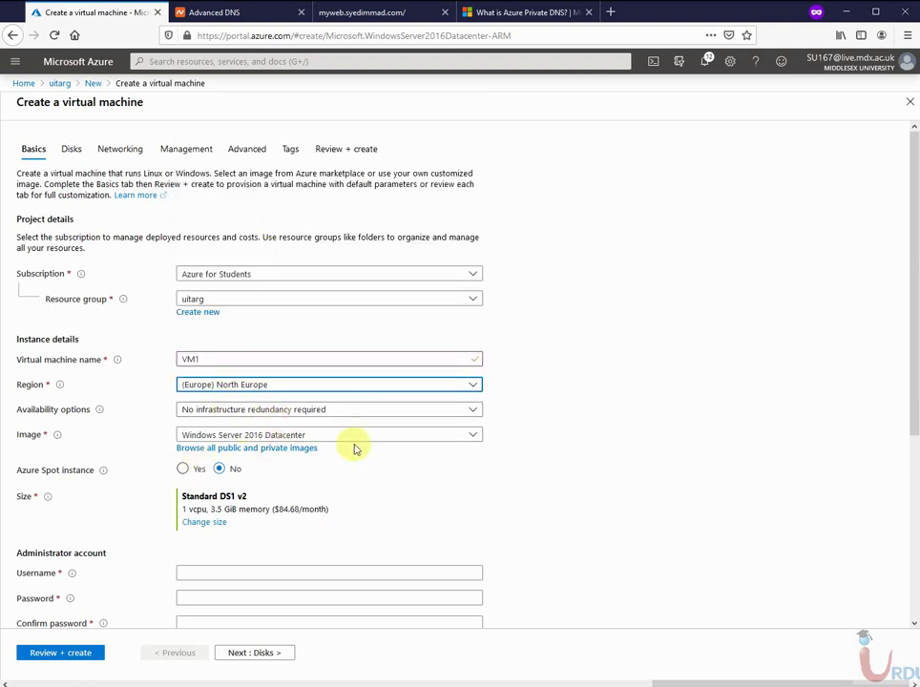
Set admin username sysadmin and its password, allow only RDP (3389) inbound, go to Disks.
scroll(681, 418, down, 2)
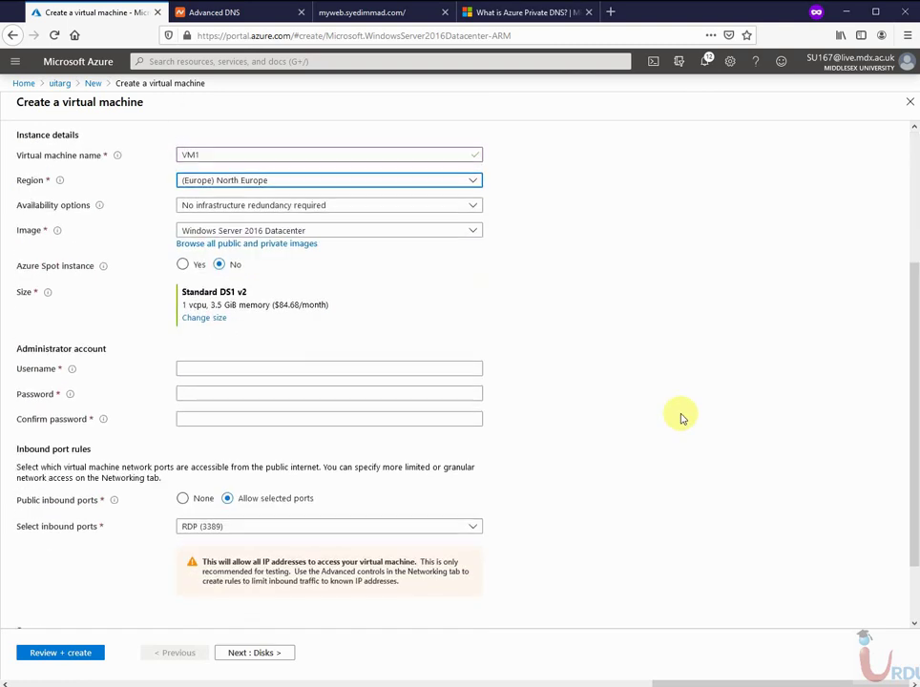
click(235, 369)
text(sysadmi)
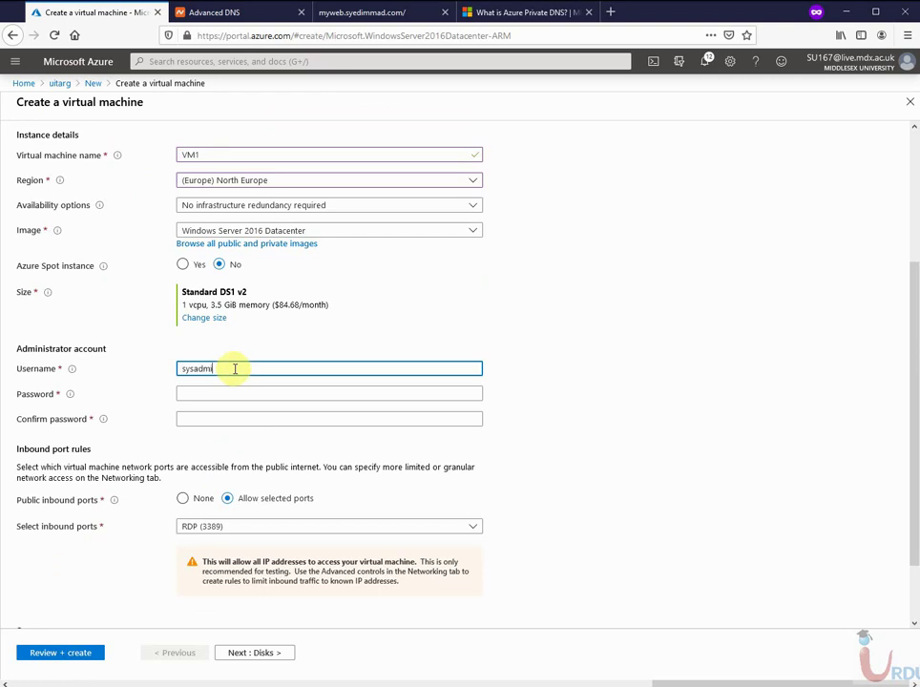
text(n)
key(Tab)
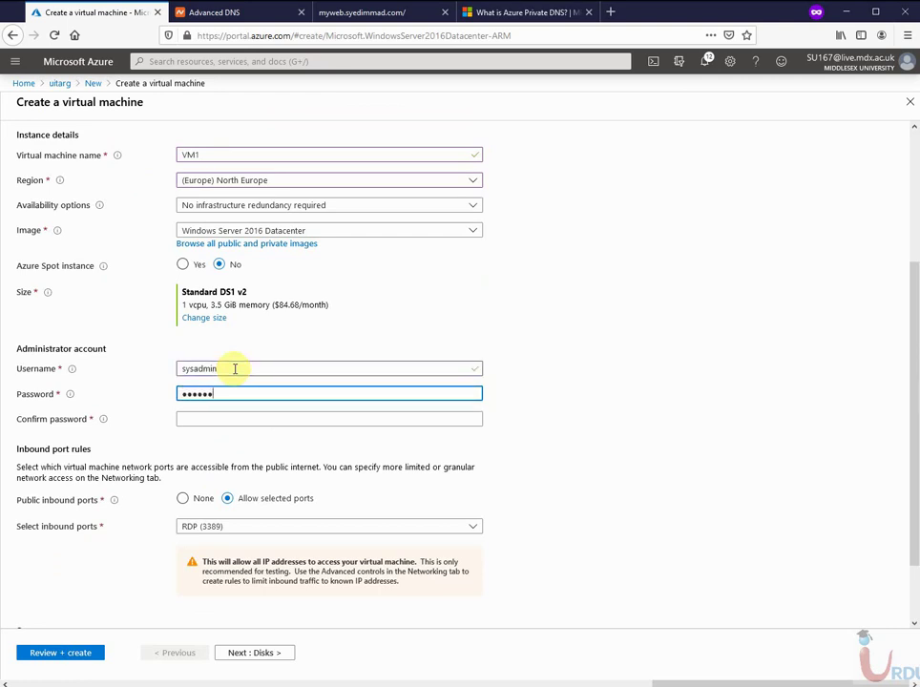
key(Tab)
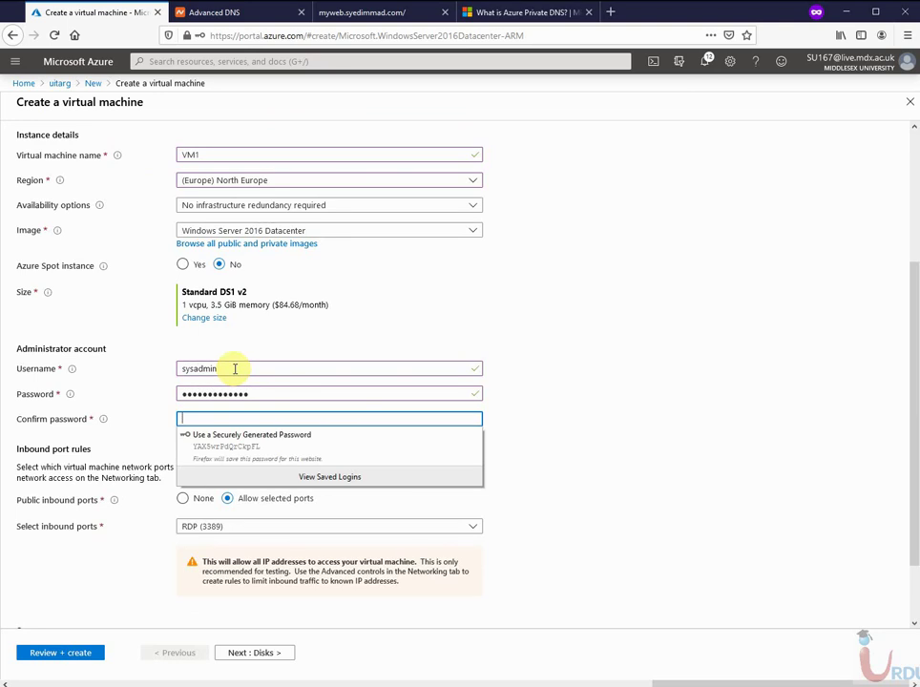
text(P)
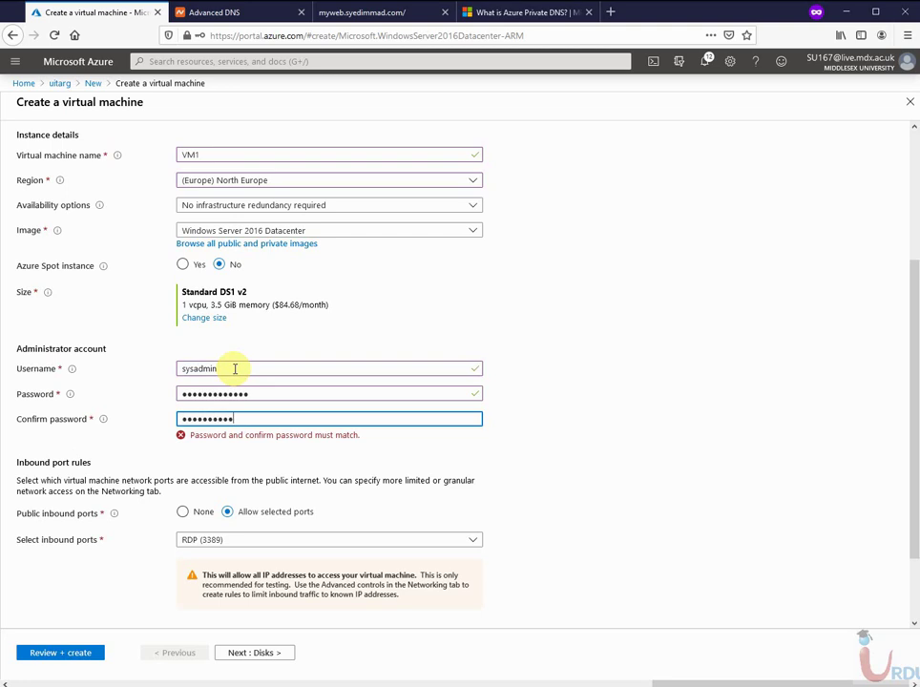
text(•)
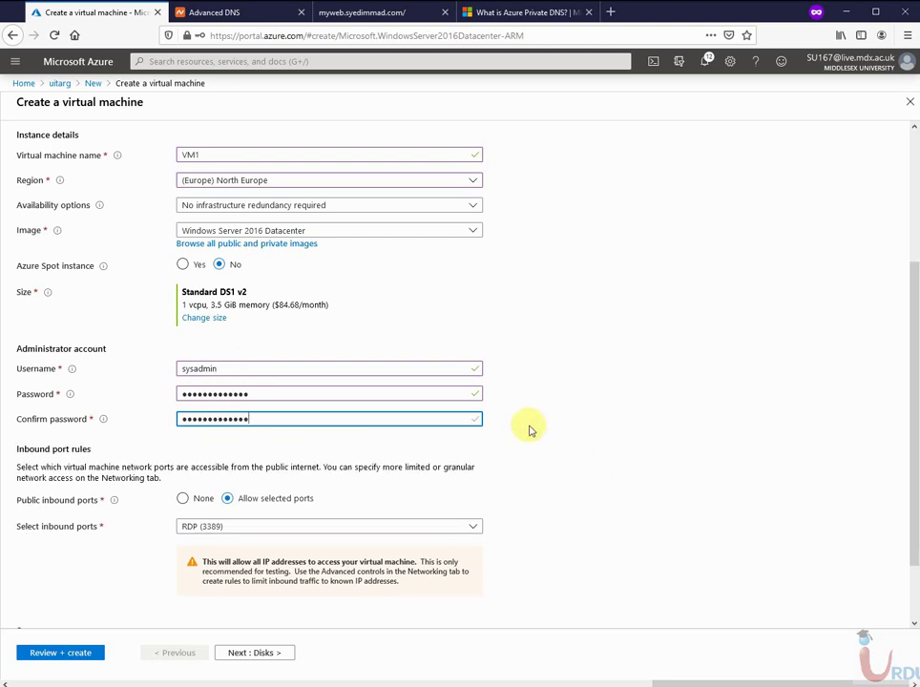
click(316, 532)
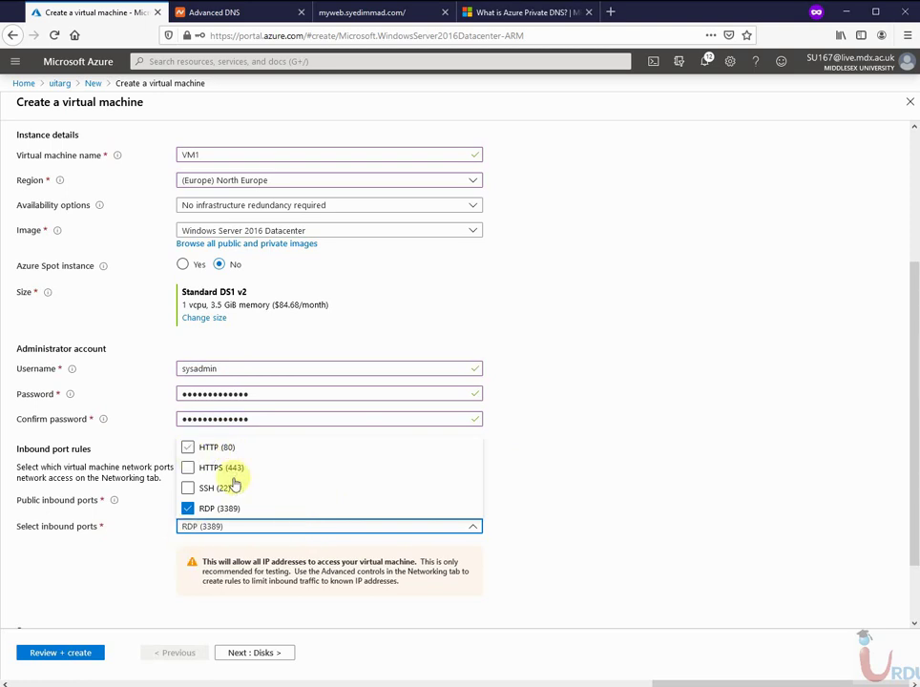
click(607, 539)
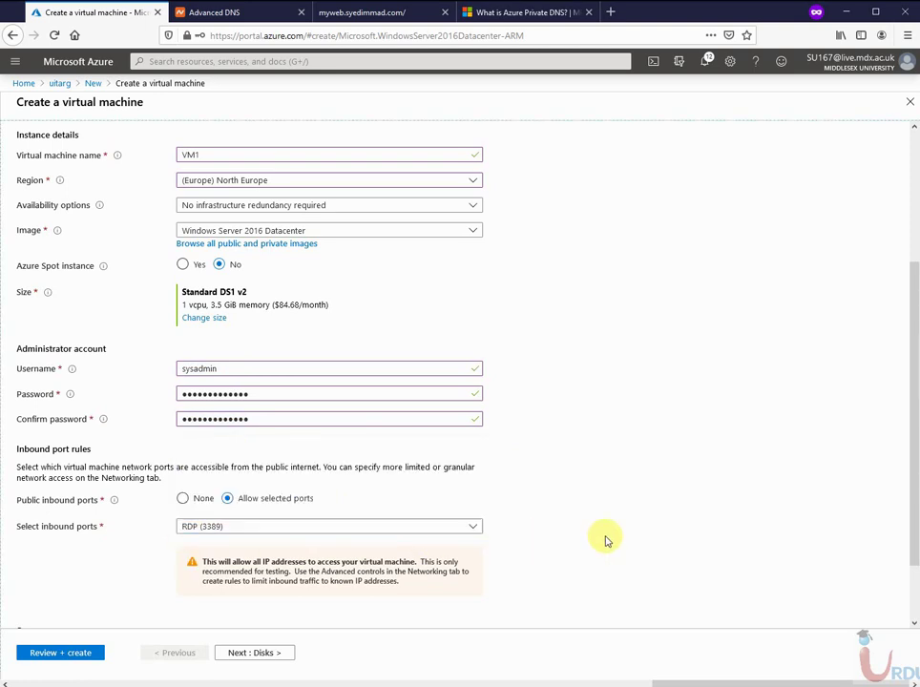
click(252, 653)
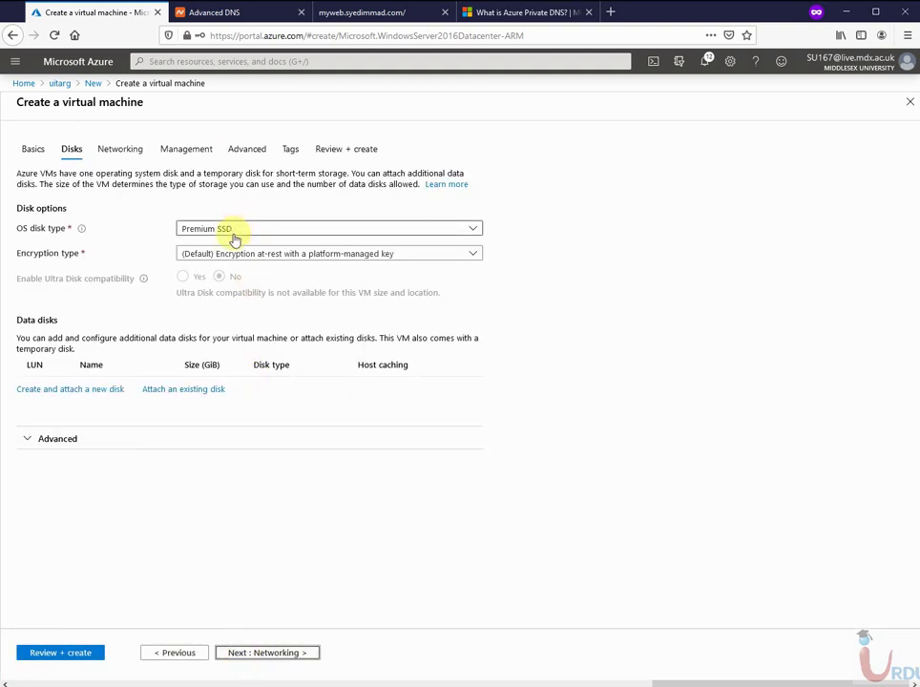
Use a Standard HDD OS disk and keep the default 10.0.0.0/24 subnet.
click(230, 231)
click(230, 246)
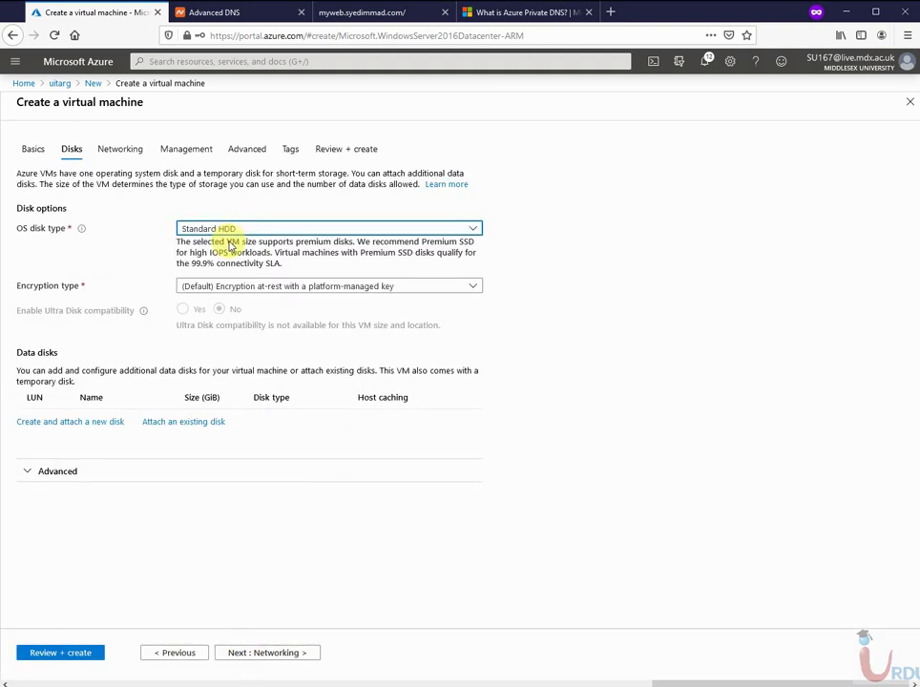
click(266, 655)
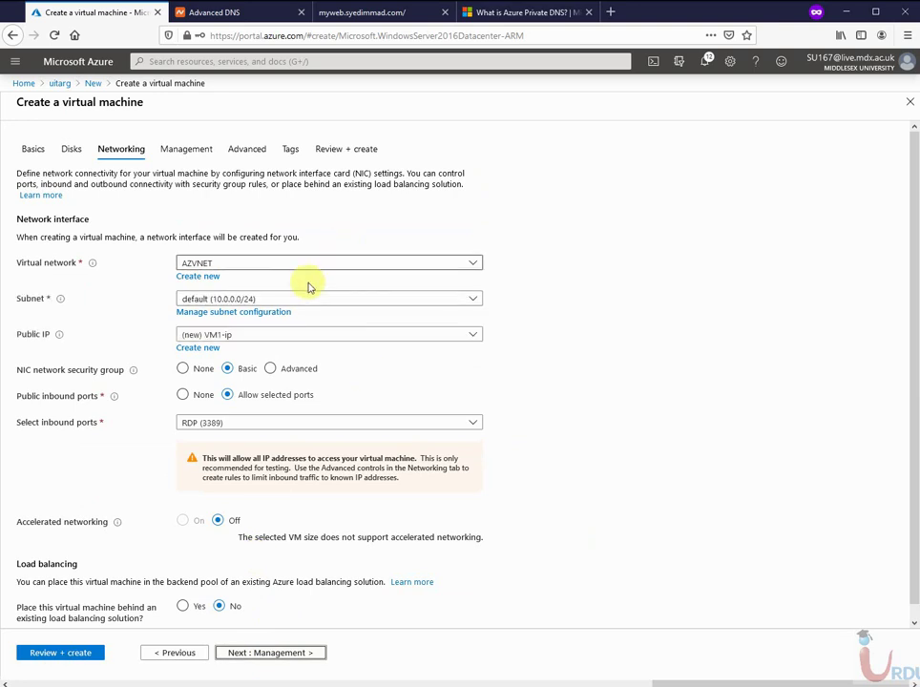
click(303, 302)
click(302, 302)
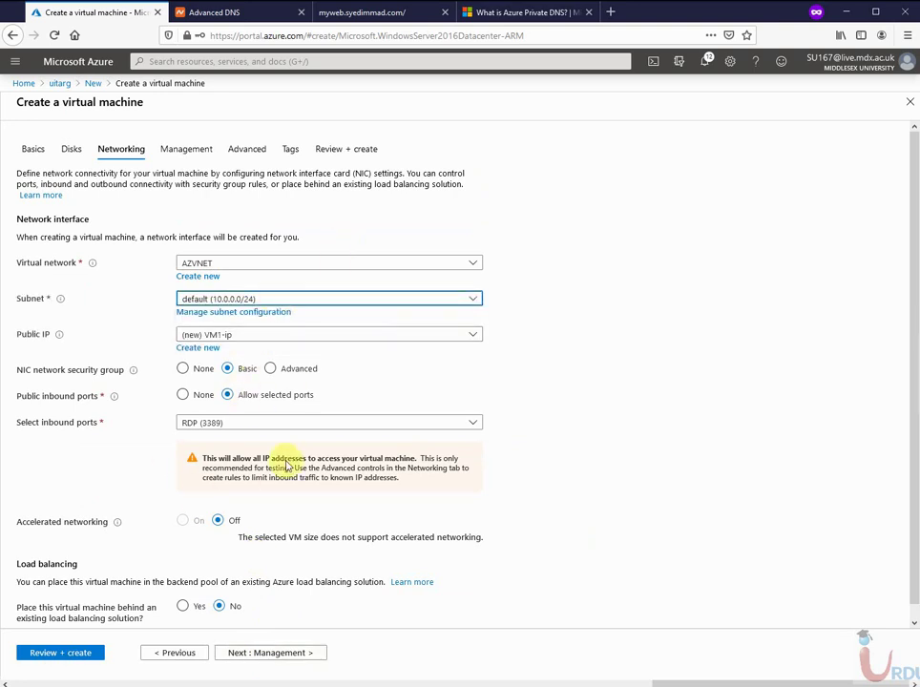
Turn boot diagnostics off, validate VM1's configuration and create it.
click(272, 651)
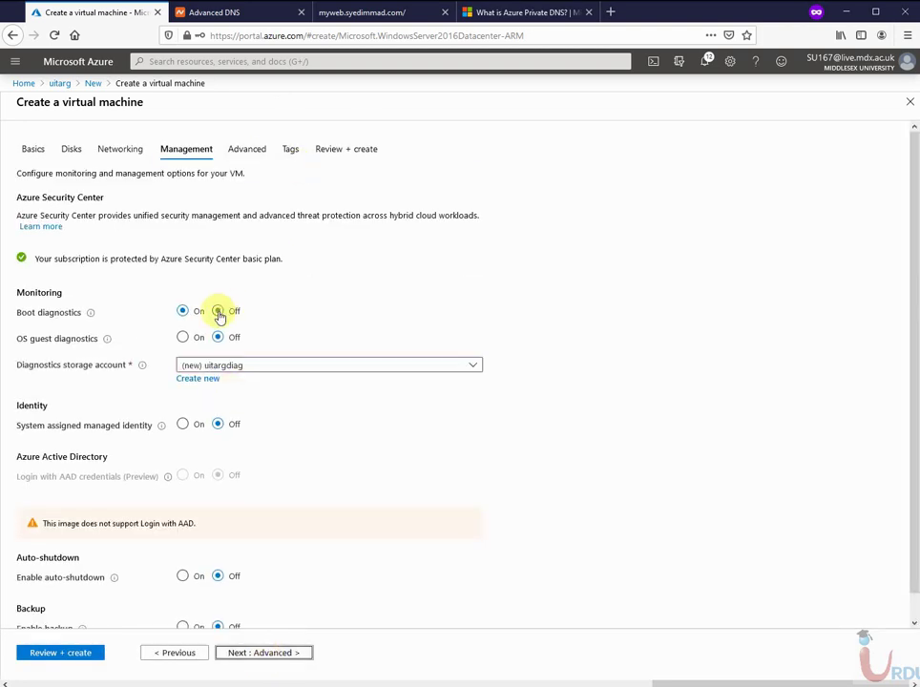
click(218, 311)
click(231, 654)
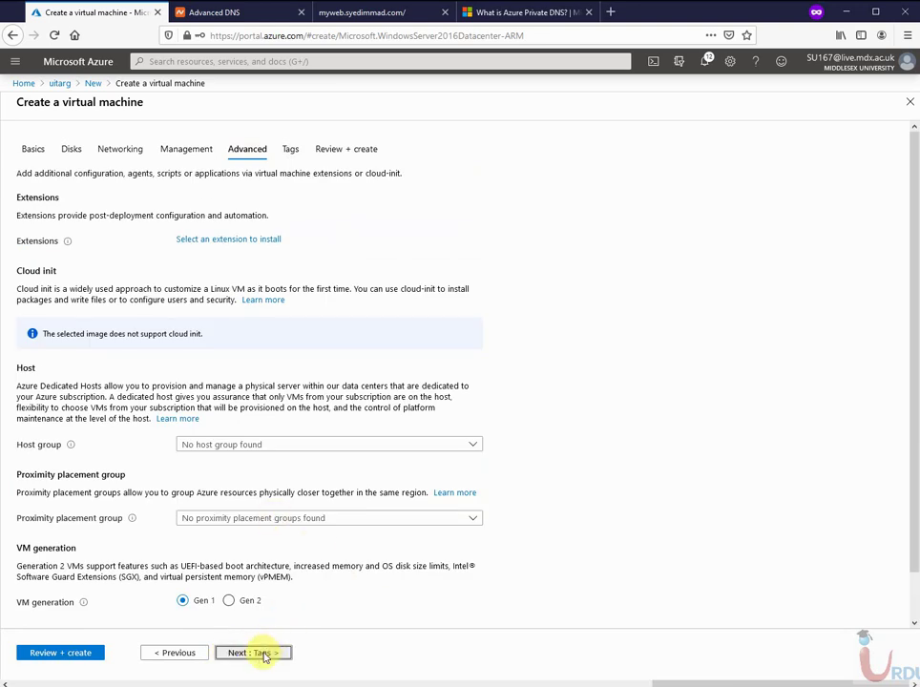
click(265, 654)
click(265, 655)
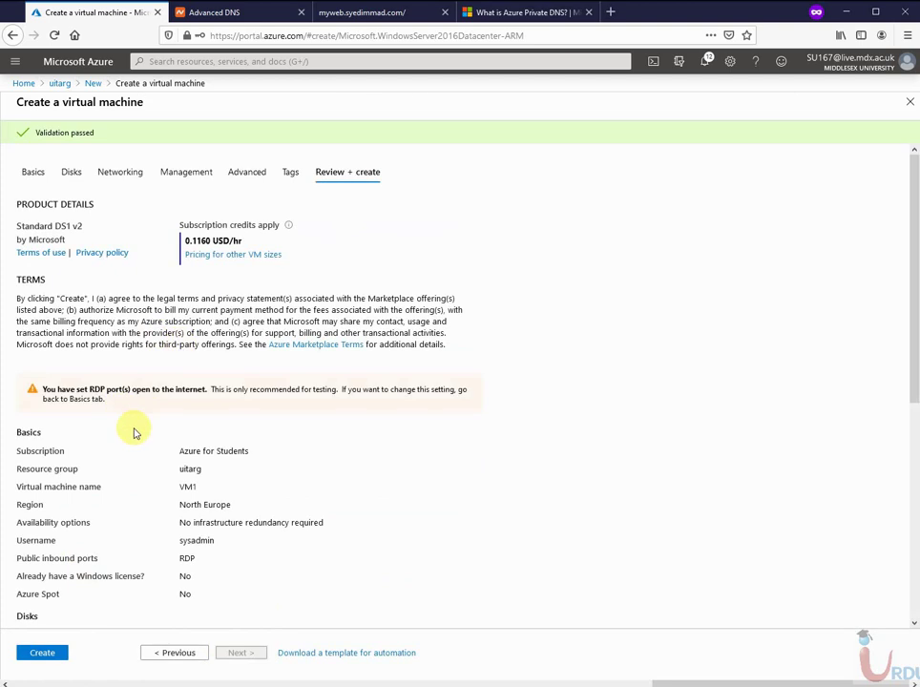
click(48, 653)
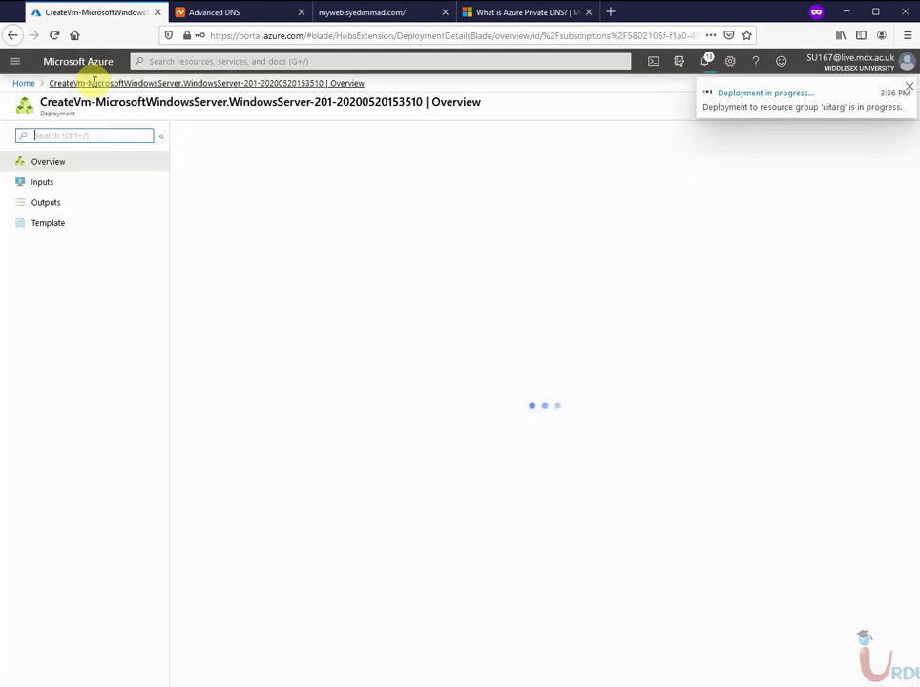
From the uitarg resource group, start a new Windows Server 2016 Datacenter VM and begin naming it.
click(26, 84)
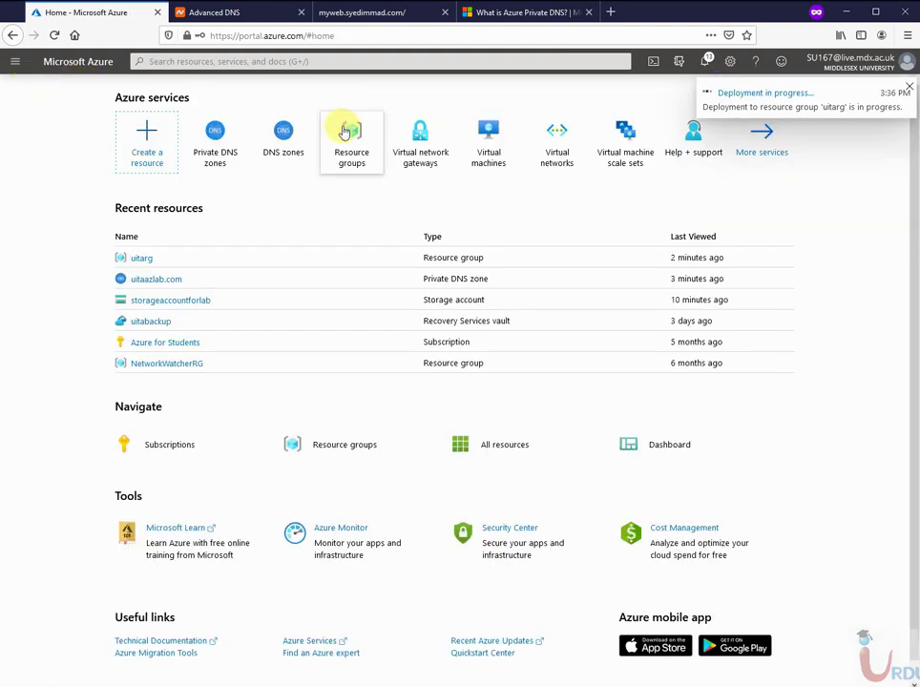
click(145, 257)
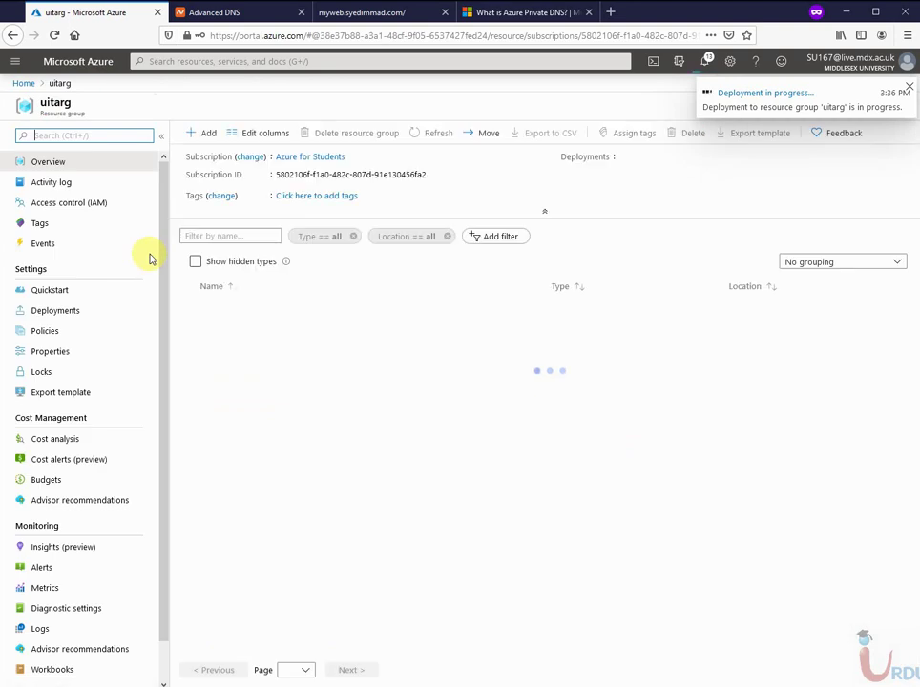
click(206, 138)
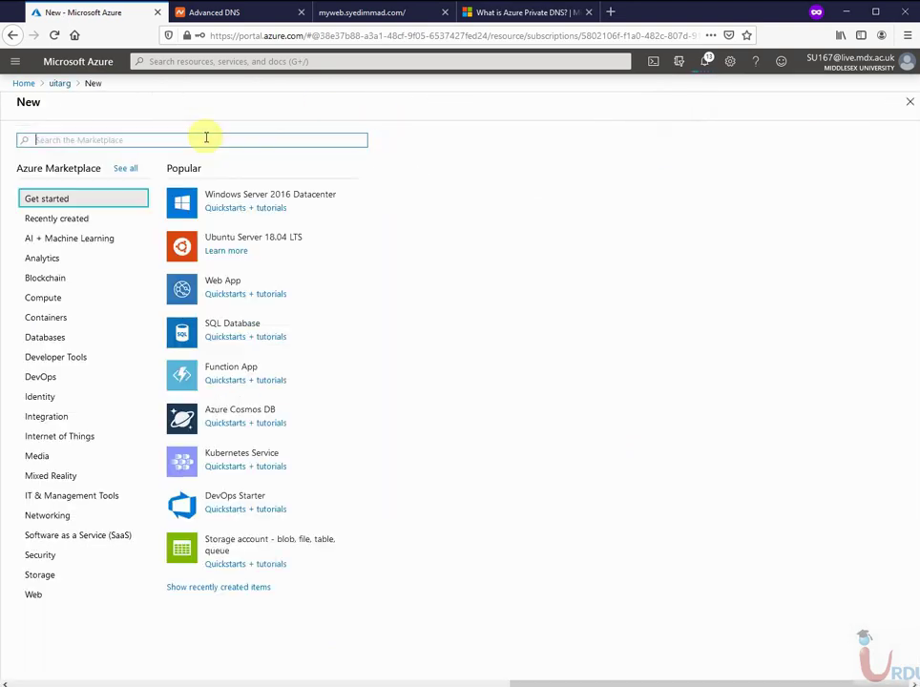
click(231, 202)
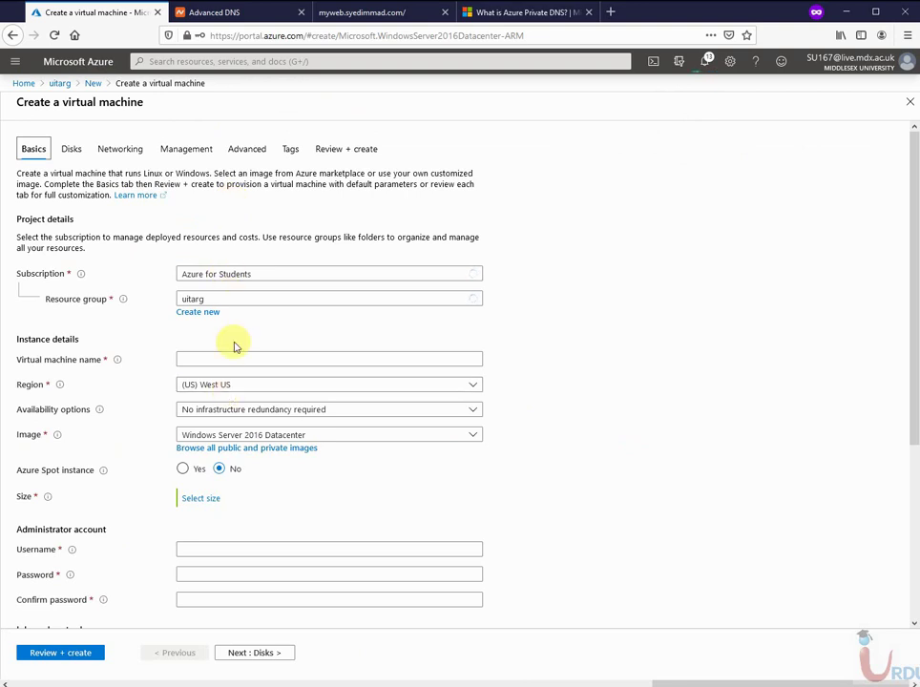
click(225, 361)
Name the new VM VM2 and set its region to (Europe) North Europe.
text(VM2)
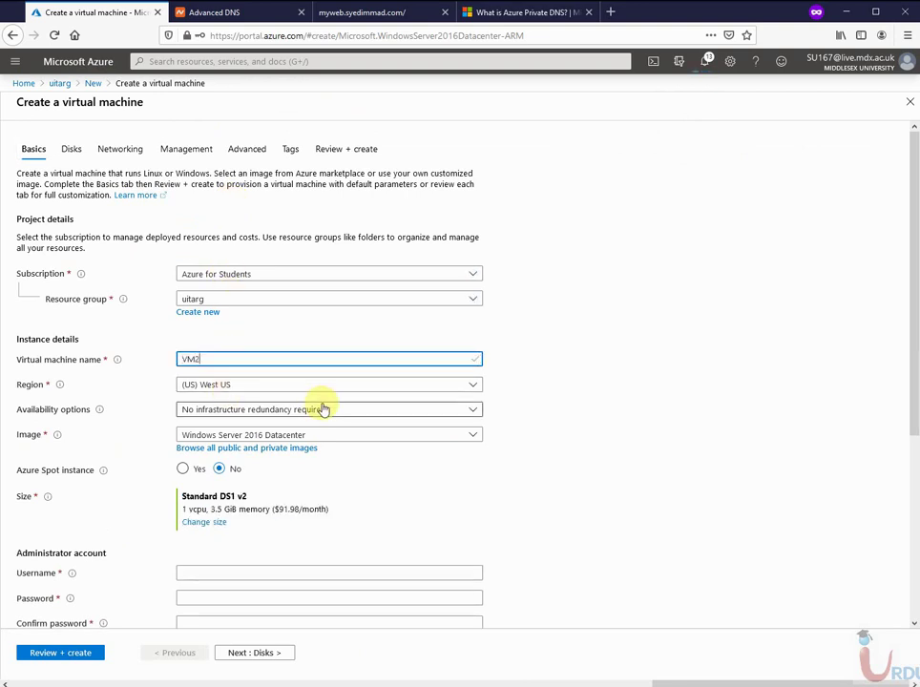
scroll(322, 407, down, 3)
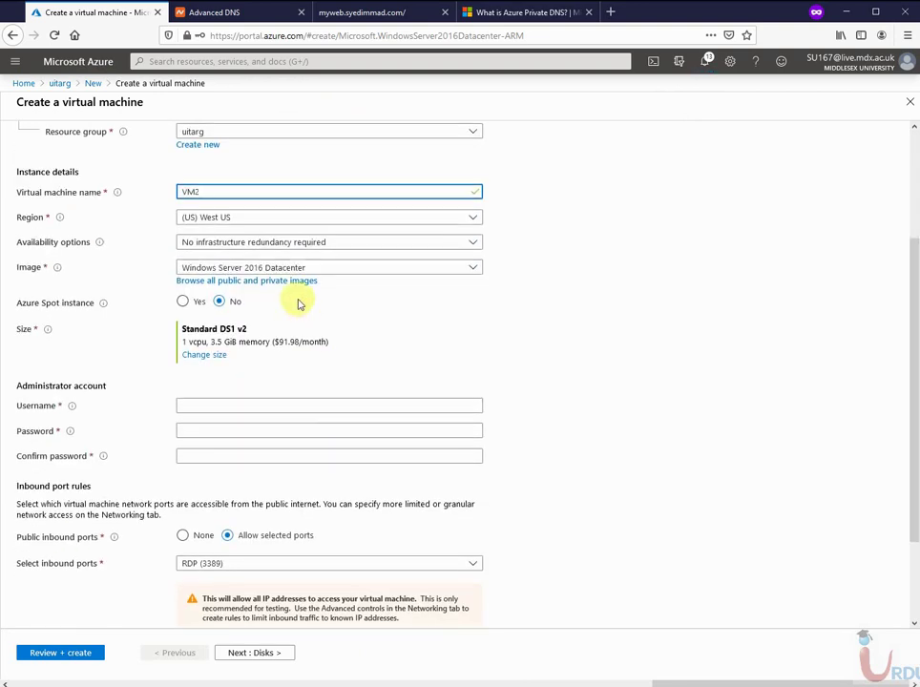
click(210, 220)
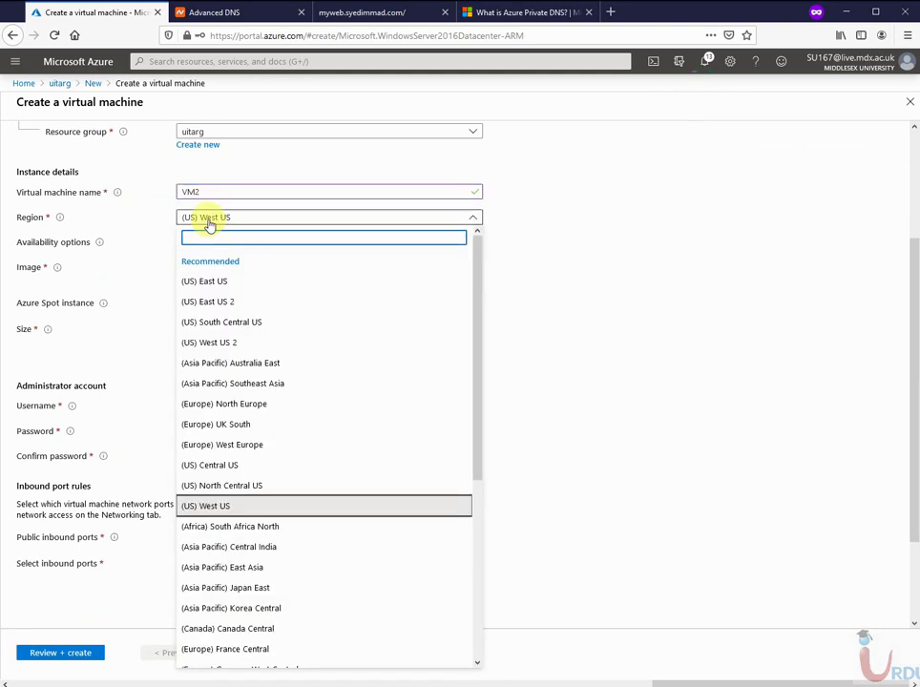
click(237, 404)
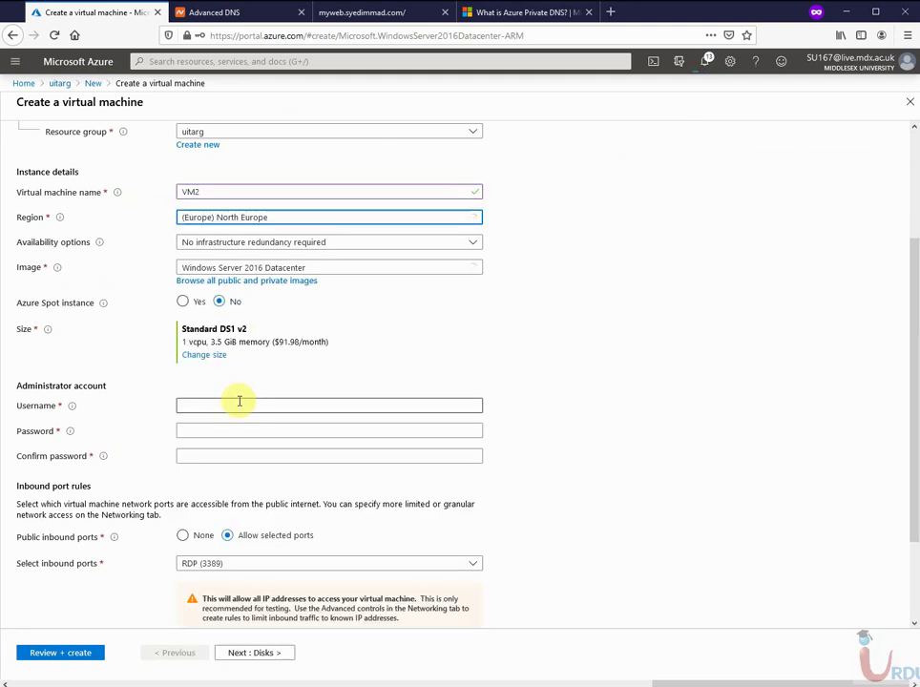
Set the administrator username to sysadmin, enter and confirm the password, then continue to Disks.
click(324, 399)
text(sysadm)
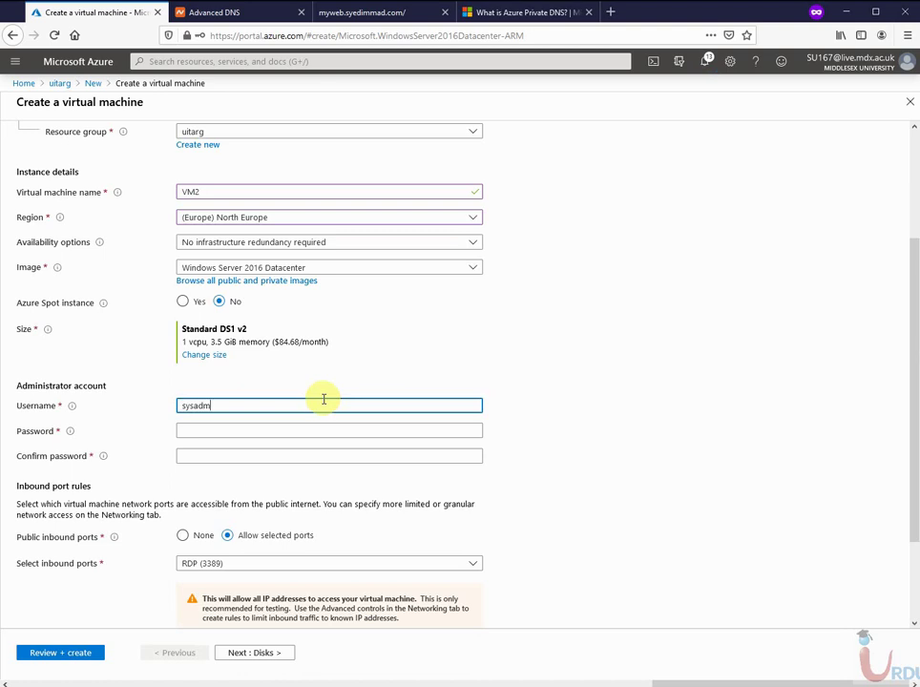
text(in)
key(Tab)
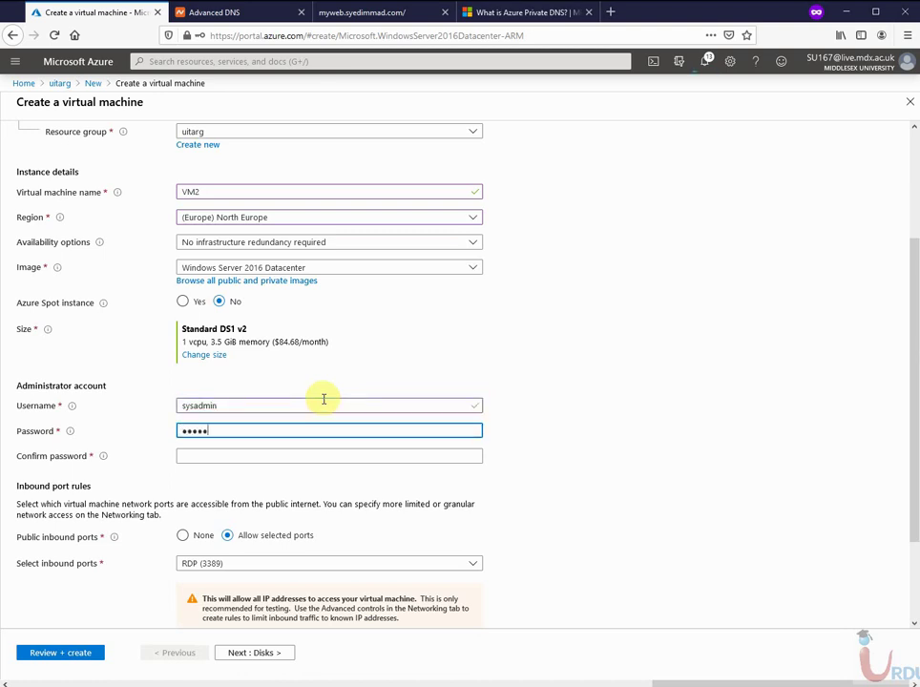
key(Tab)
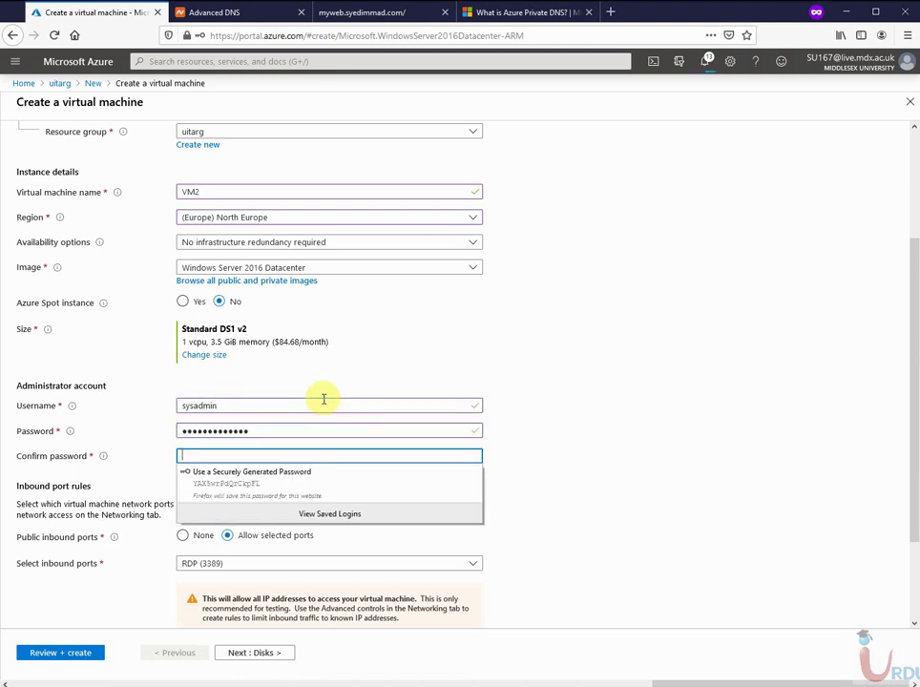
text(••••)
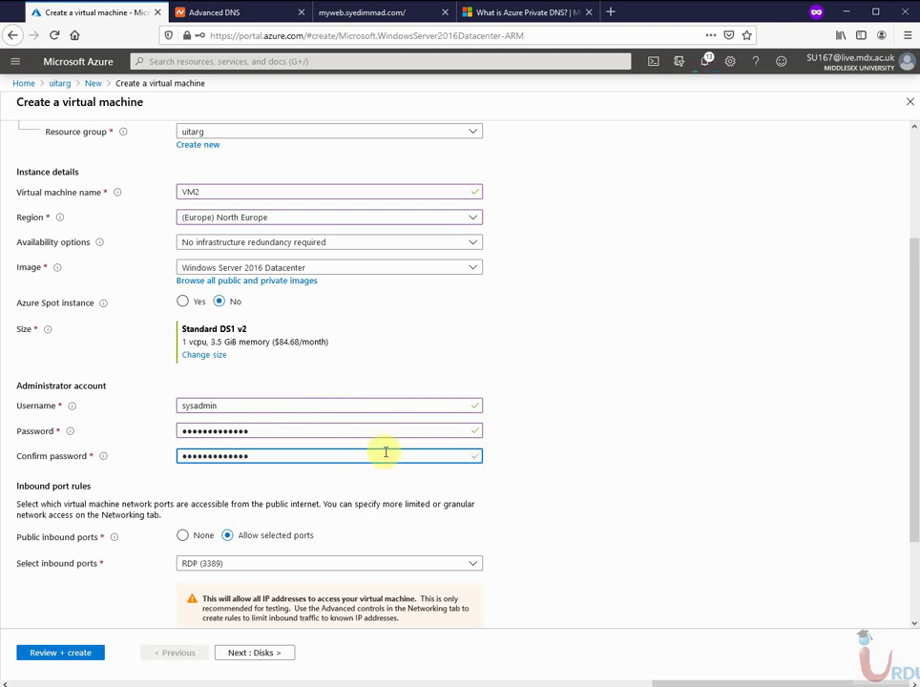
click(575, 513)
scroll(576, 513, down, 2)
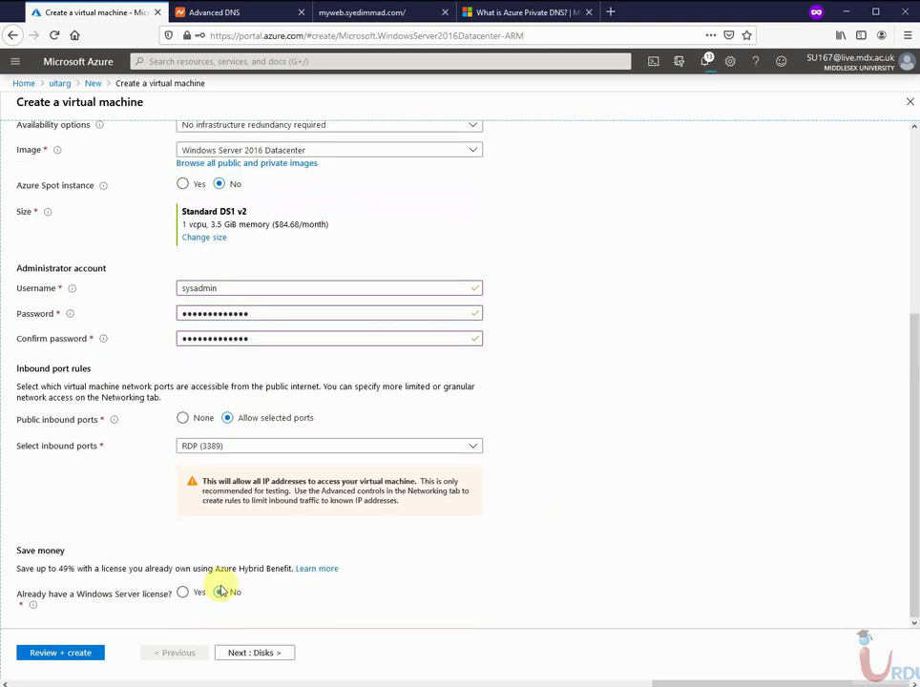
click(246, 659)
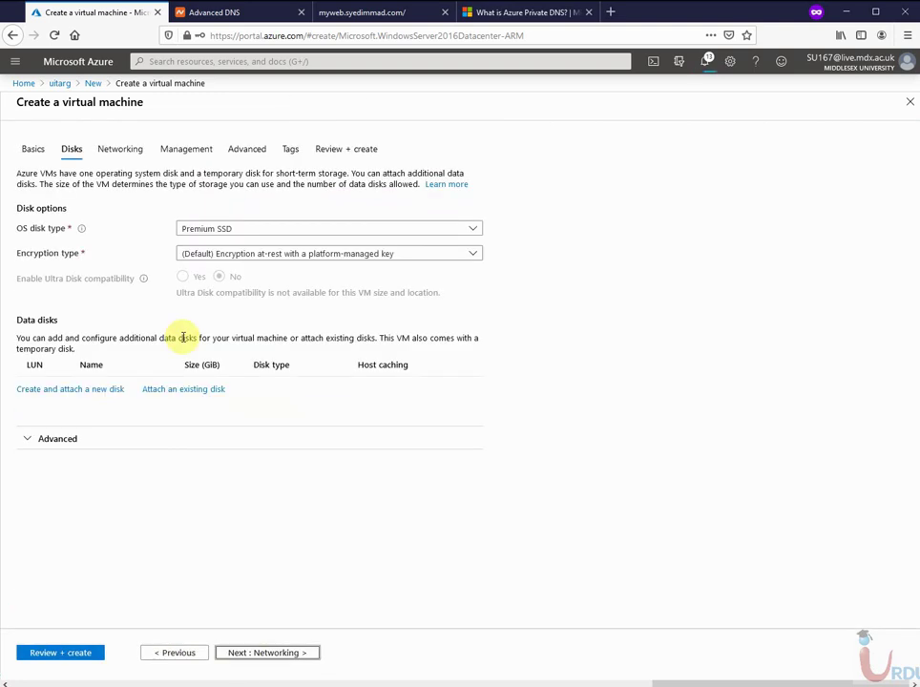
Set VM2's OS disk type to Standard HDD and keep the default AZVNET networking.
click(219, 230)
click(209, 248)
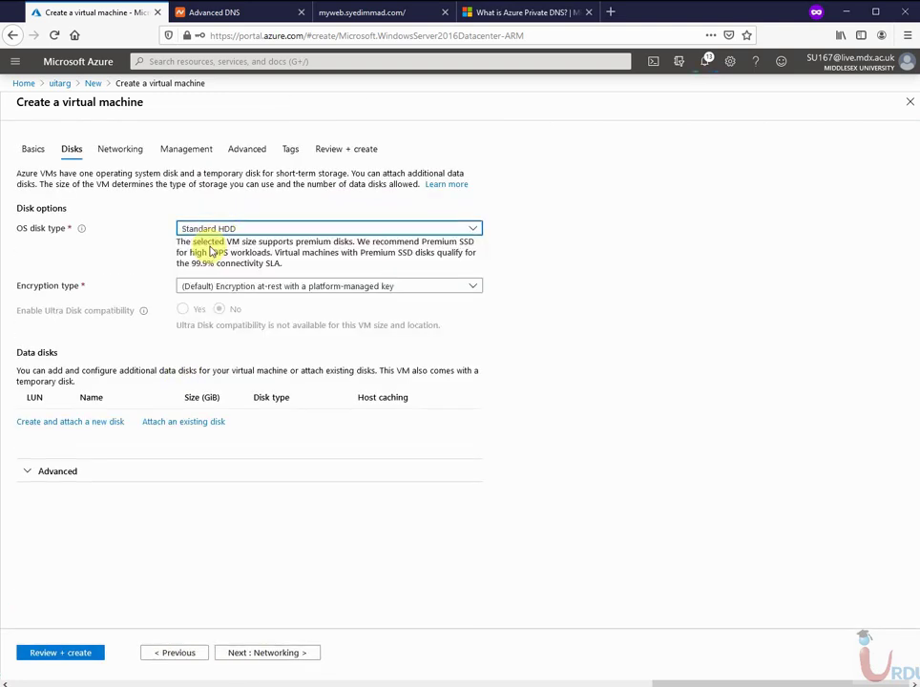
click(258, 655)
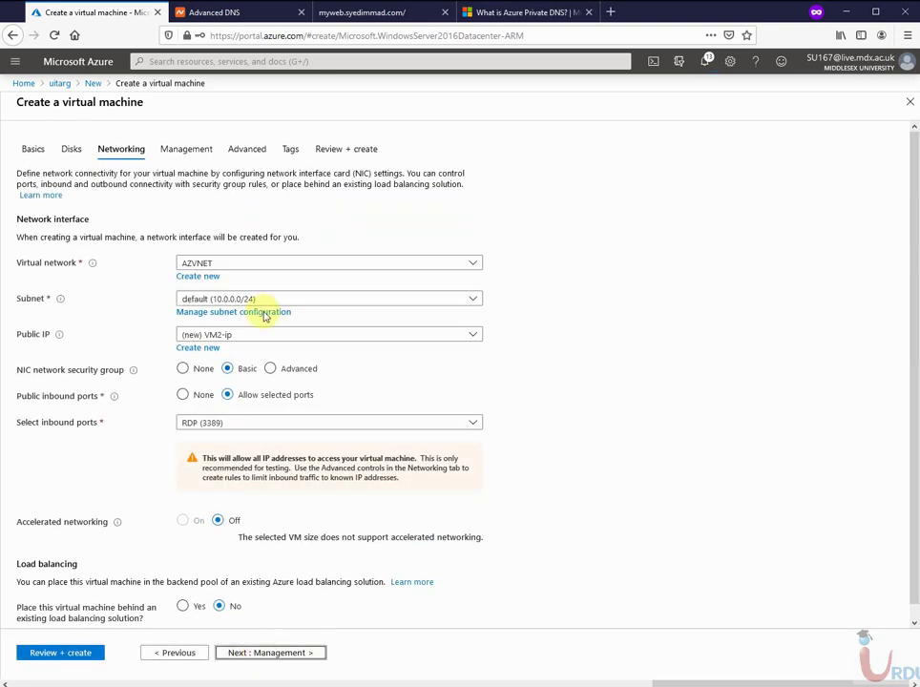
click(249, 654)
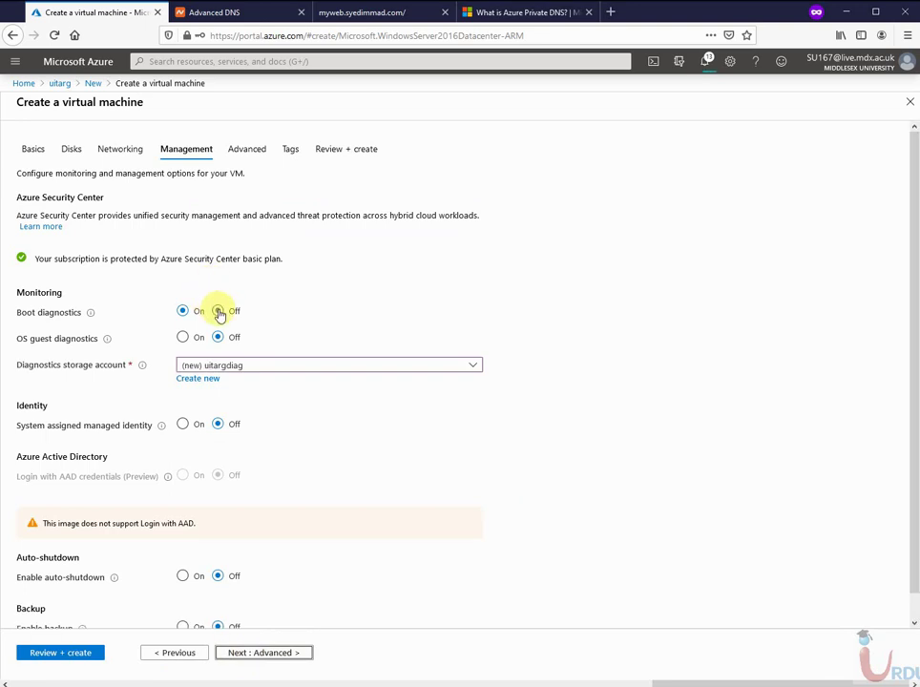
Turn boot diagnostics off, pass validation at 0.1160 USD/hr, and submit VM2.
click(218, 312)
click(239, 657)
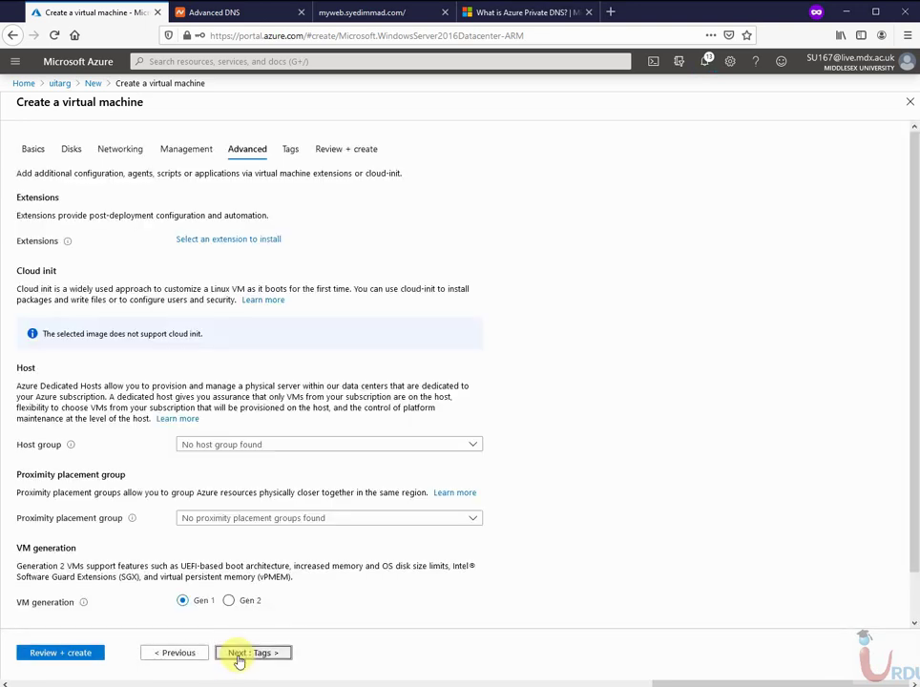
click(239, 657)
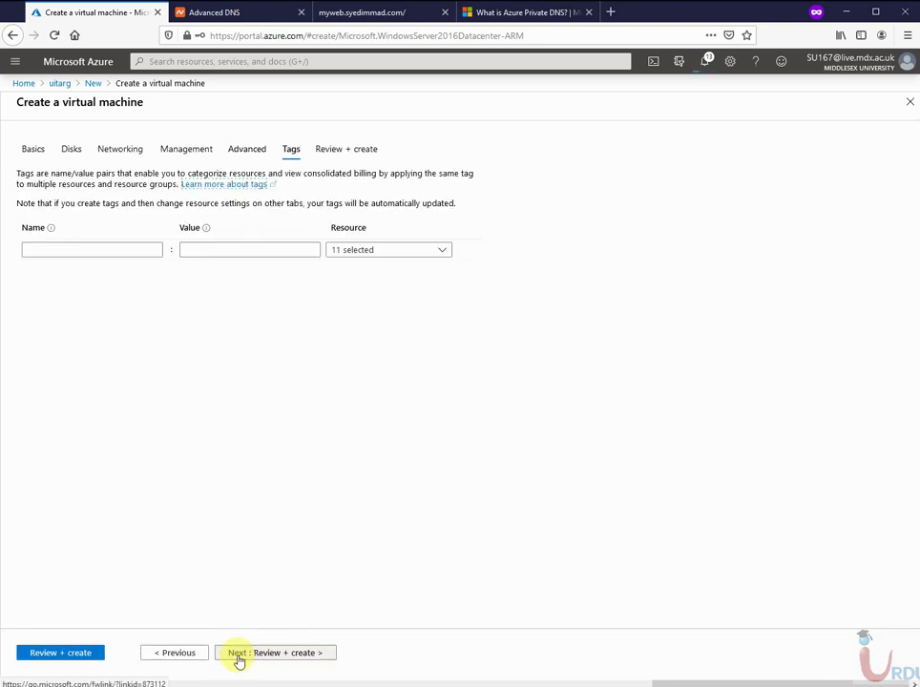
click(239, 657)
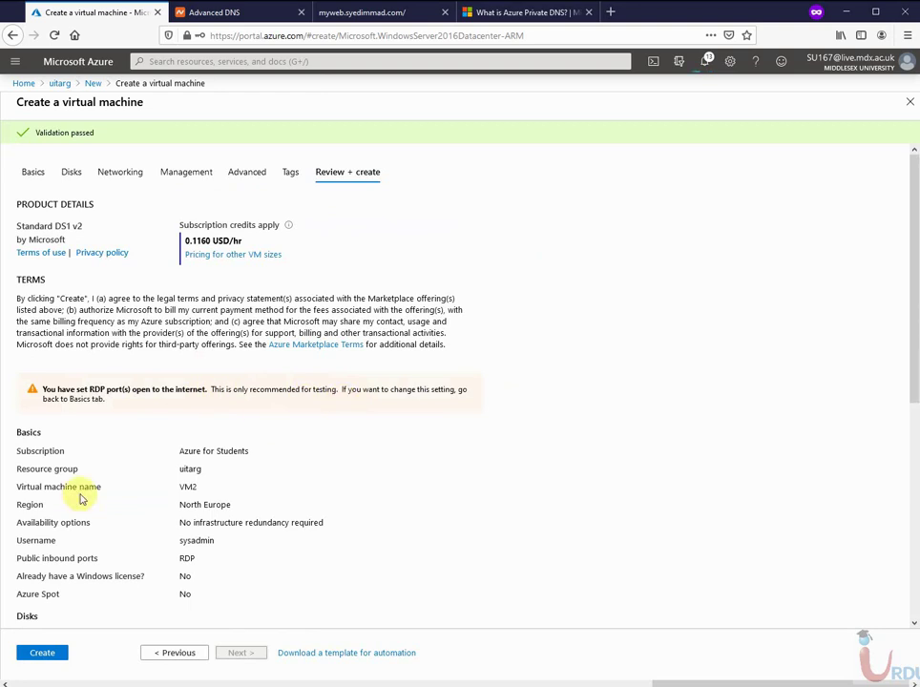
click(43, 654)
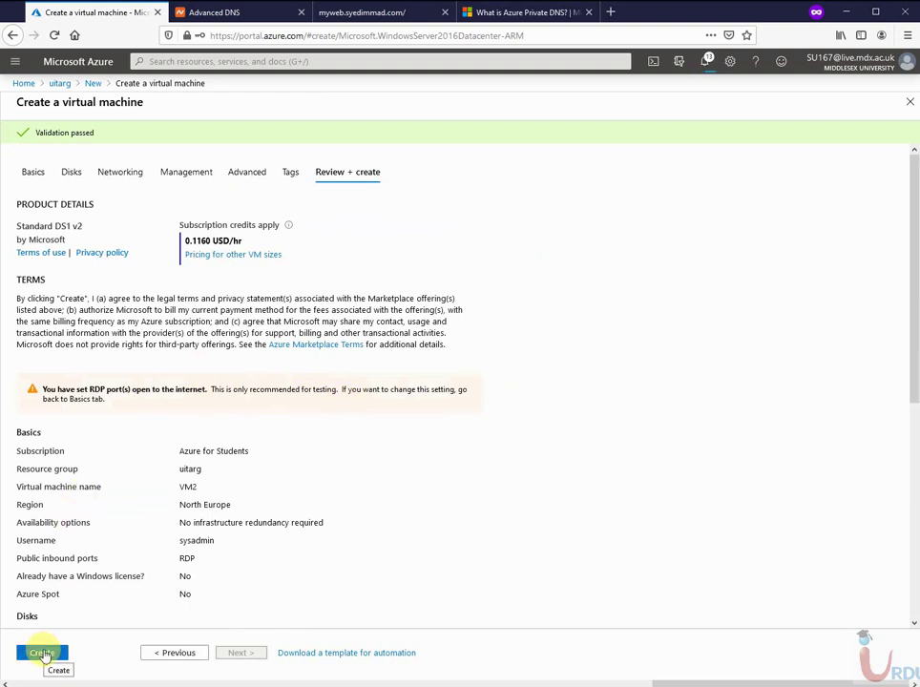
Start the VM2 deployment and check its progress in notifications.
click(43, 655)
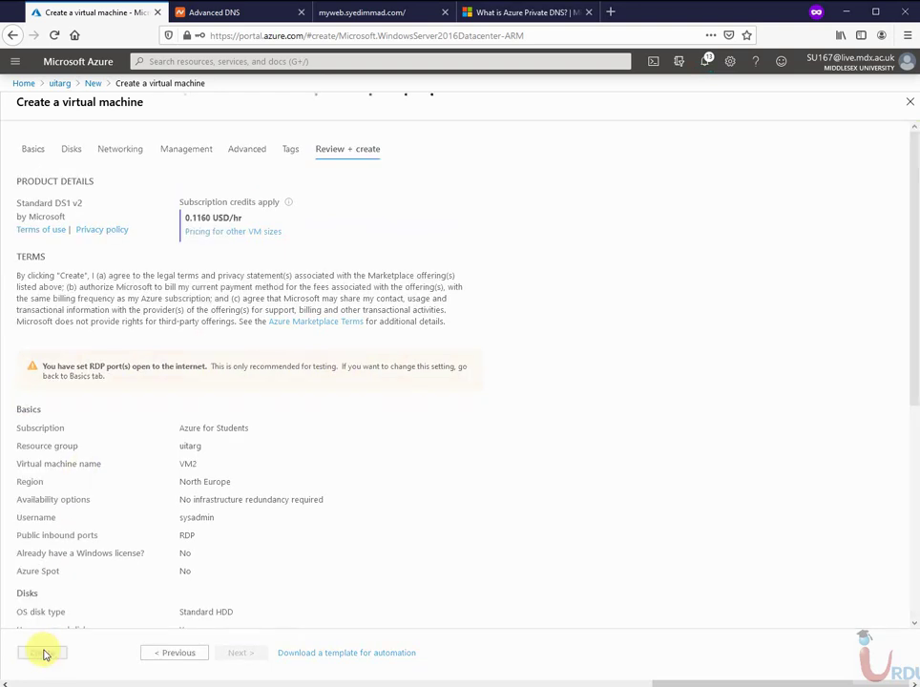
click(706, 63)
click(707, 63)
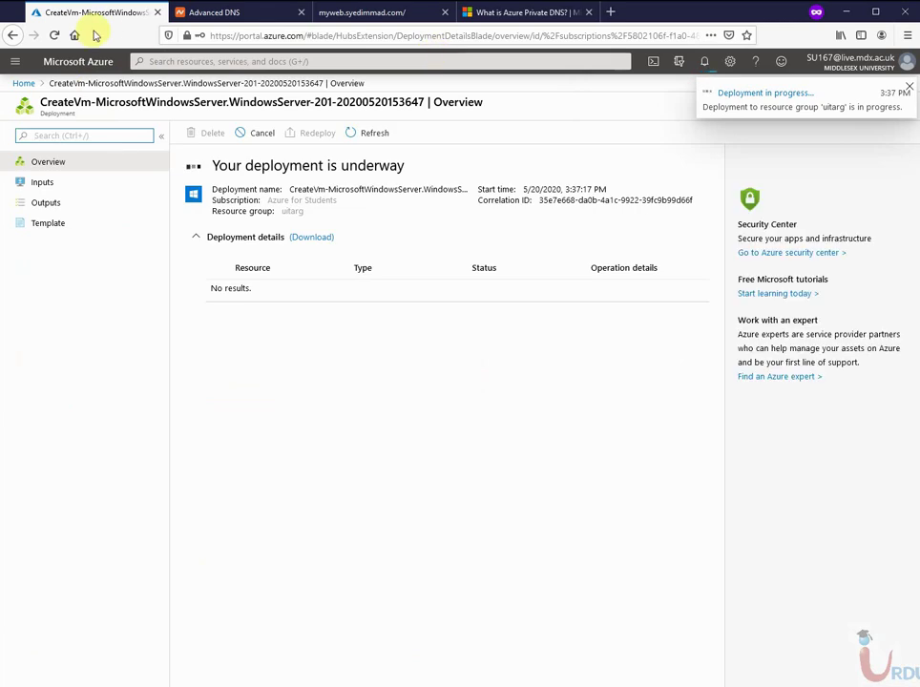
click(25, 85)
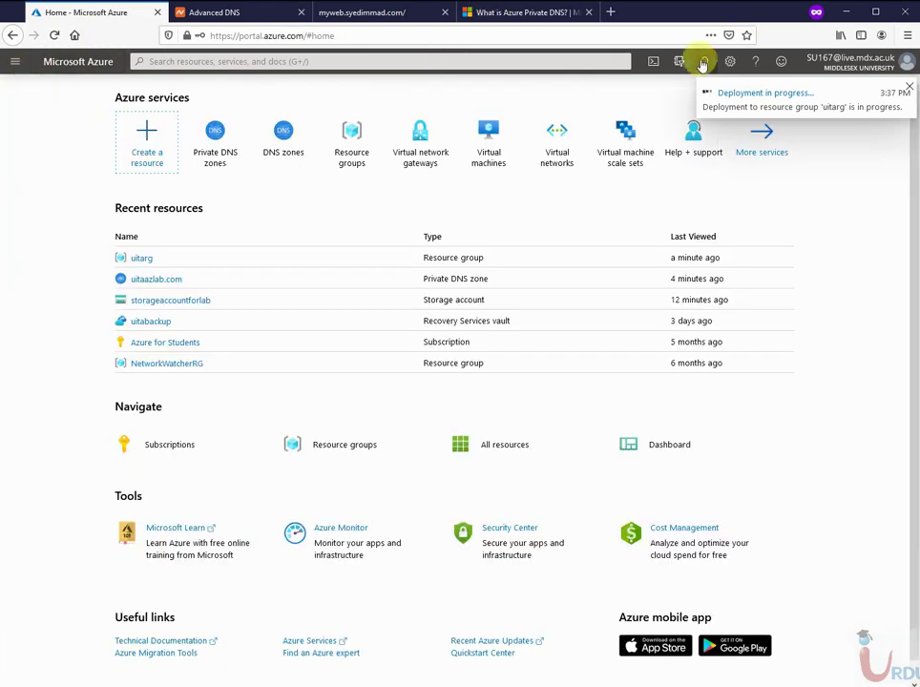
click(704, 63)
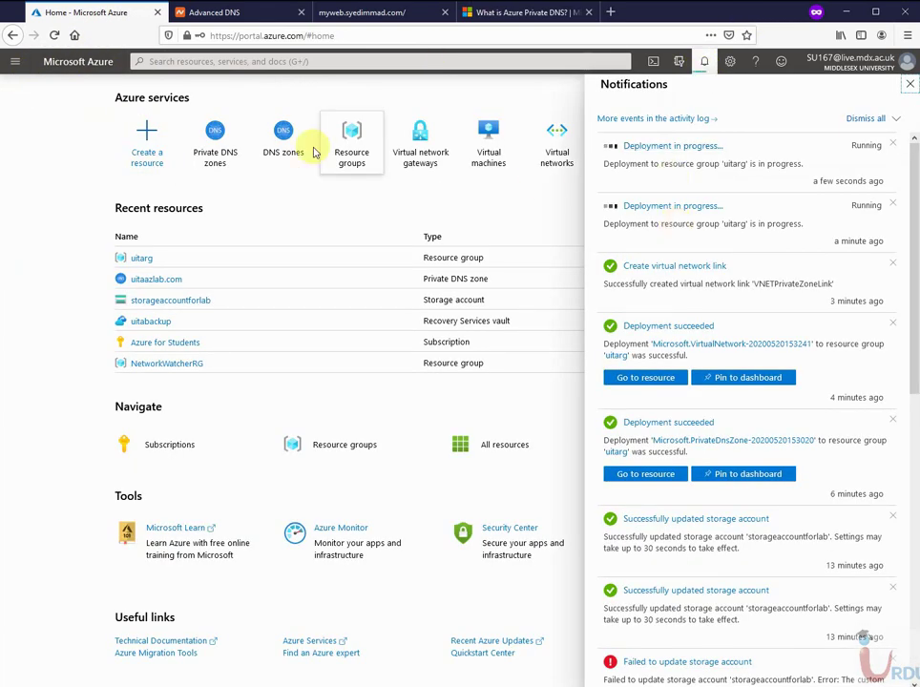
Copy VM1's private IP 10.0.0.4 from its overview and return to uitarg.
click(146, 259)
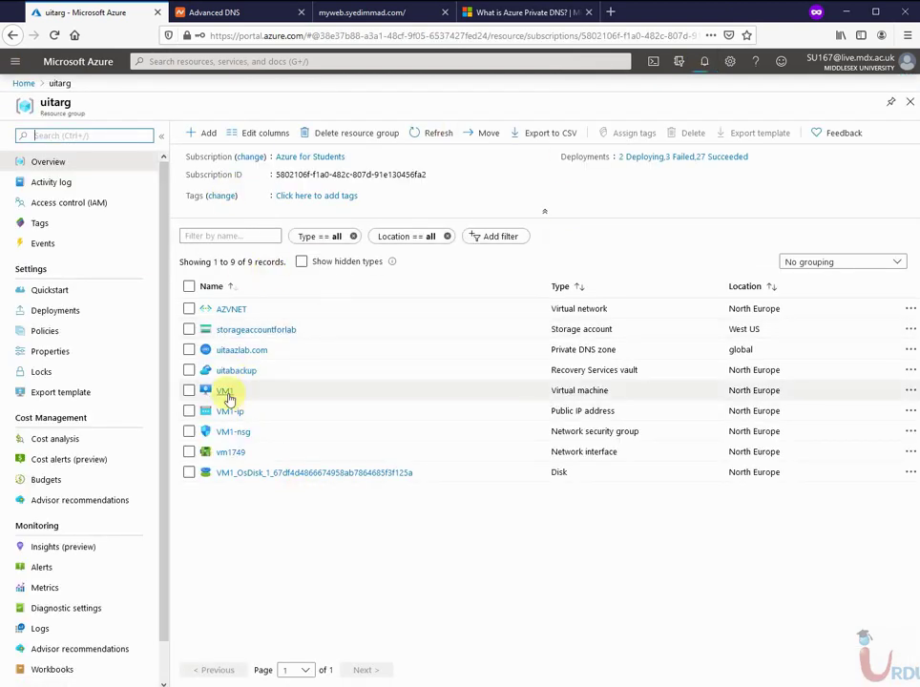
click(227, 394)
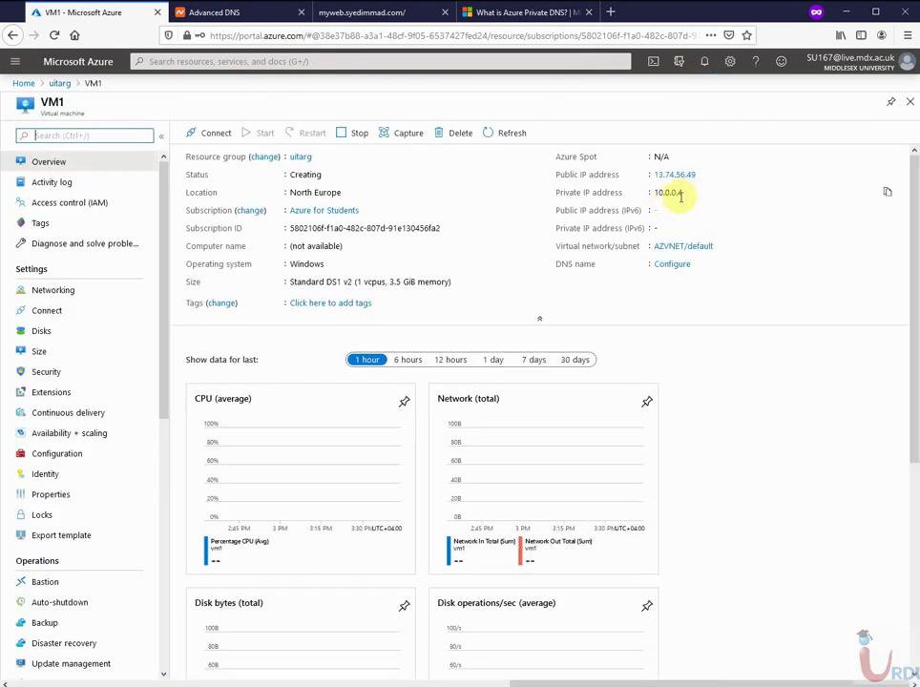
click(887, 195)
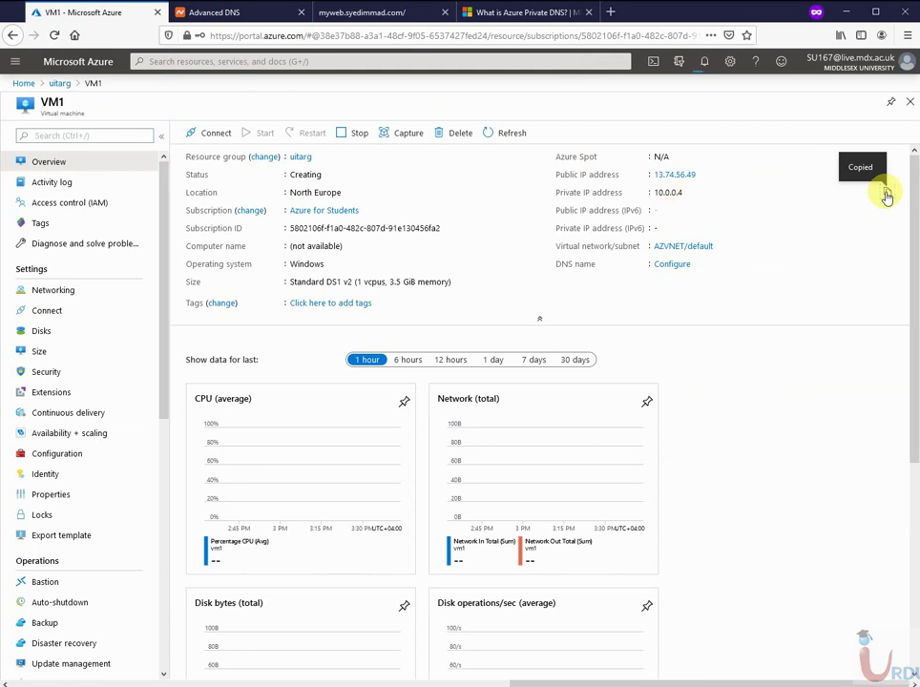
click(61, 82)
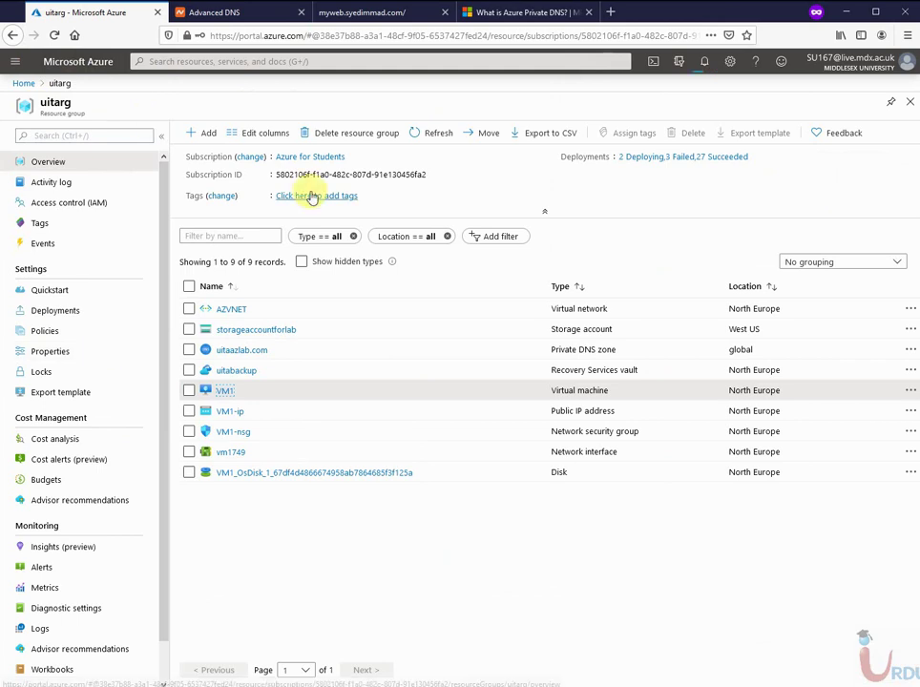
In uitaazlab.com, add an A record set 'web' with IP 10.0.0.4 and TTL 1 hour.
click(236, 350)
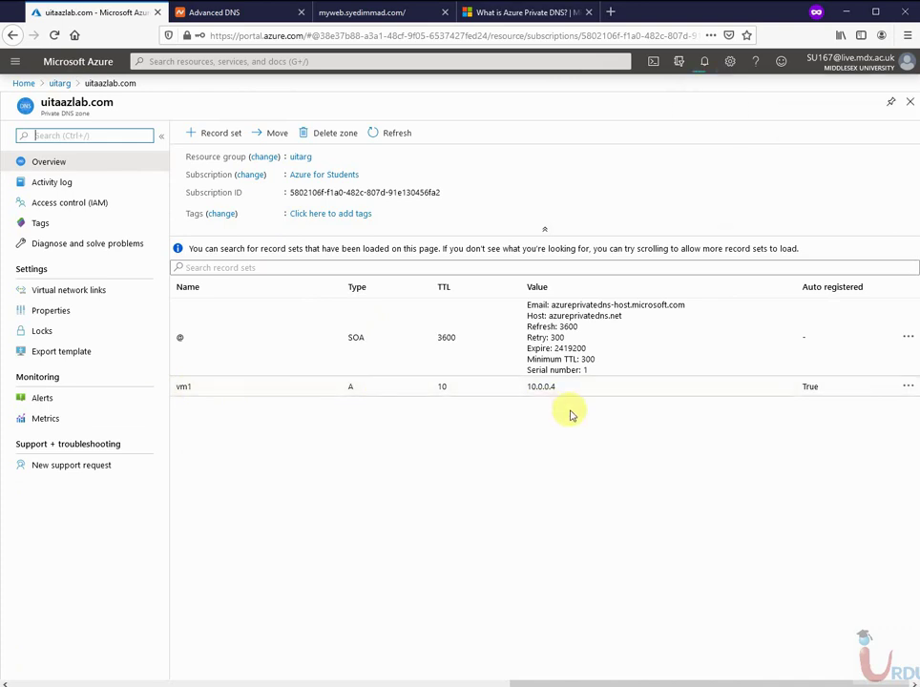
click(230, 143)
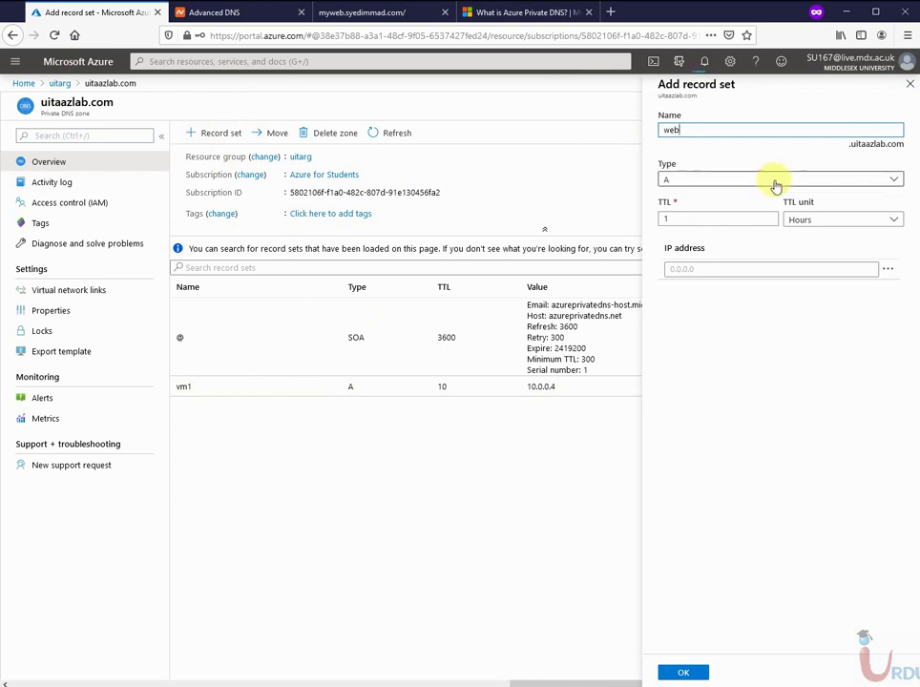
click(692, 269)
text(10.0.0.4)
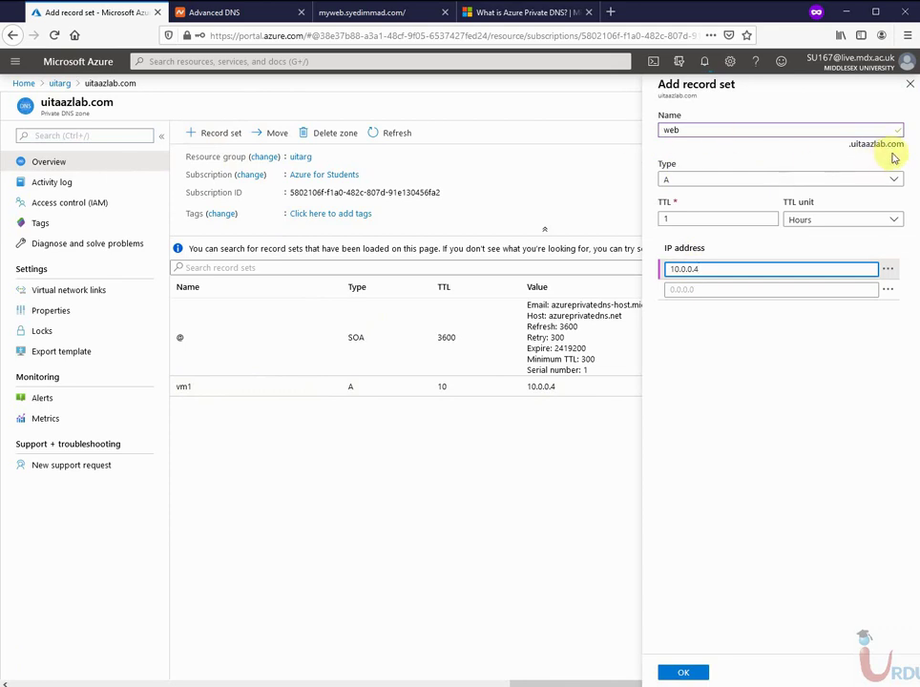
click(760, 444)
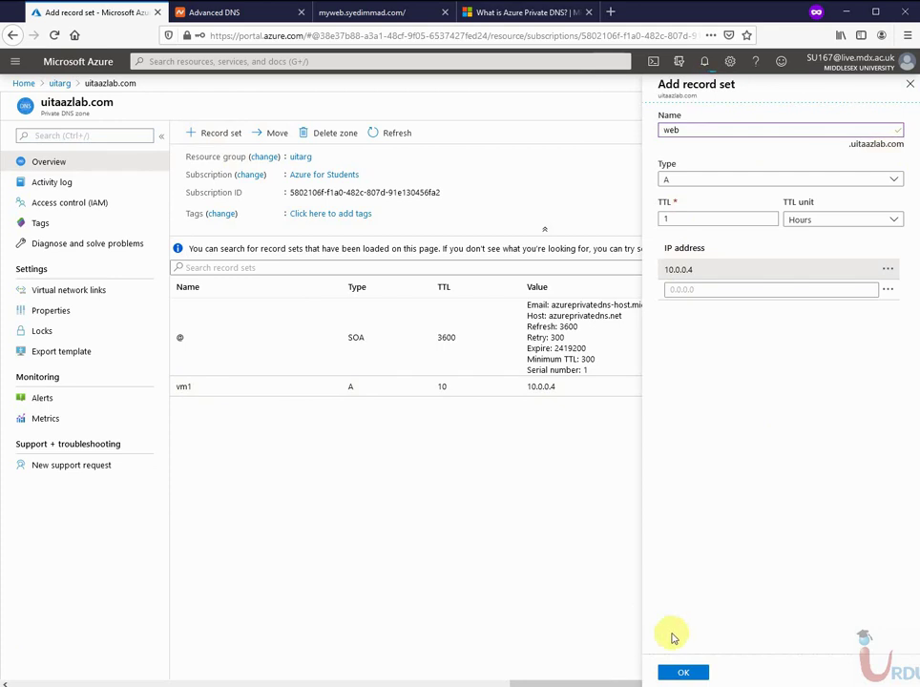
click(682, 673)
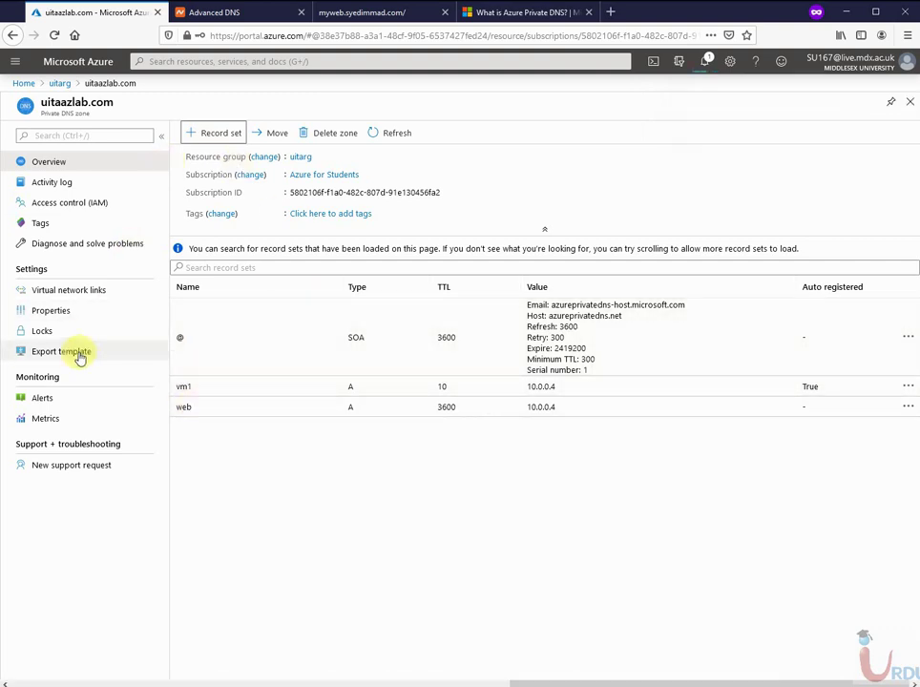
Download VM1's RDP connection file from its Connect page.
click(59, 83)
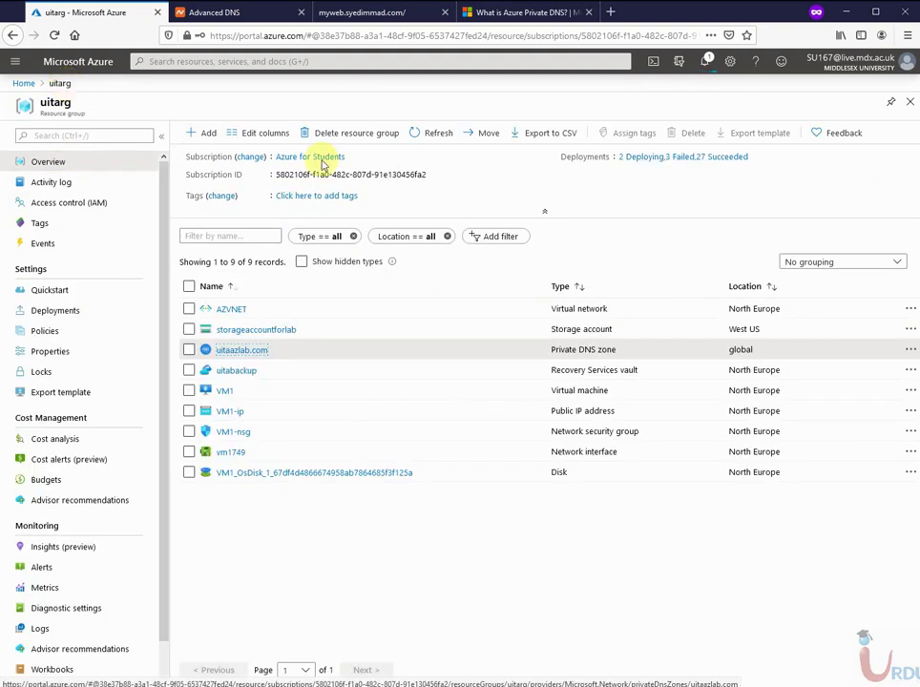
click(703, 67)
click(703, 63)
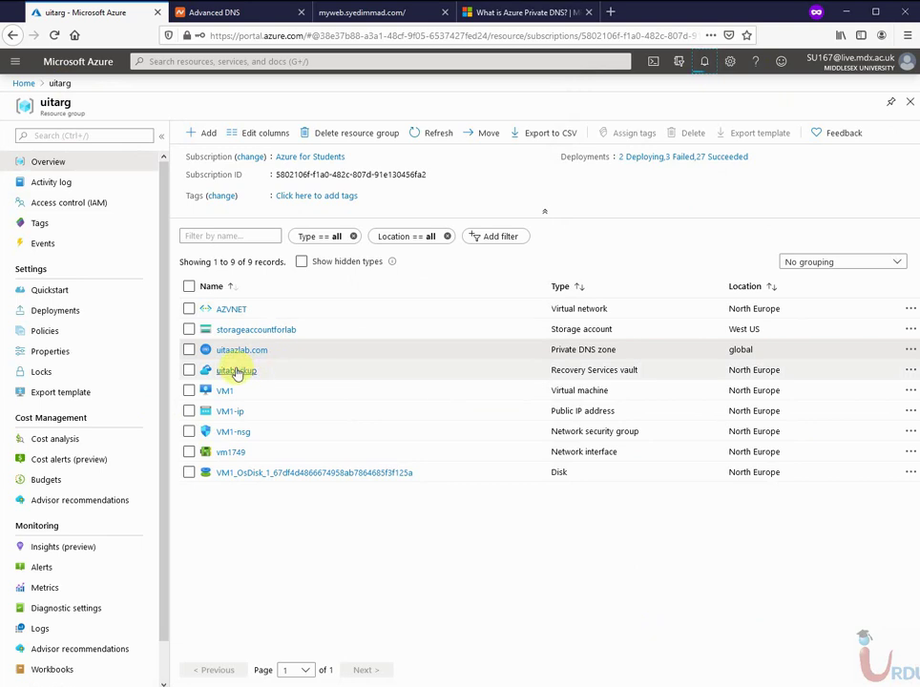
click(229, 391)
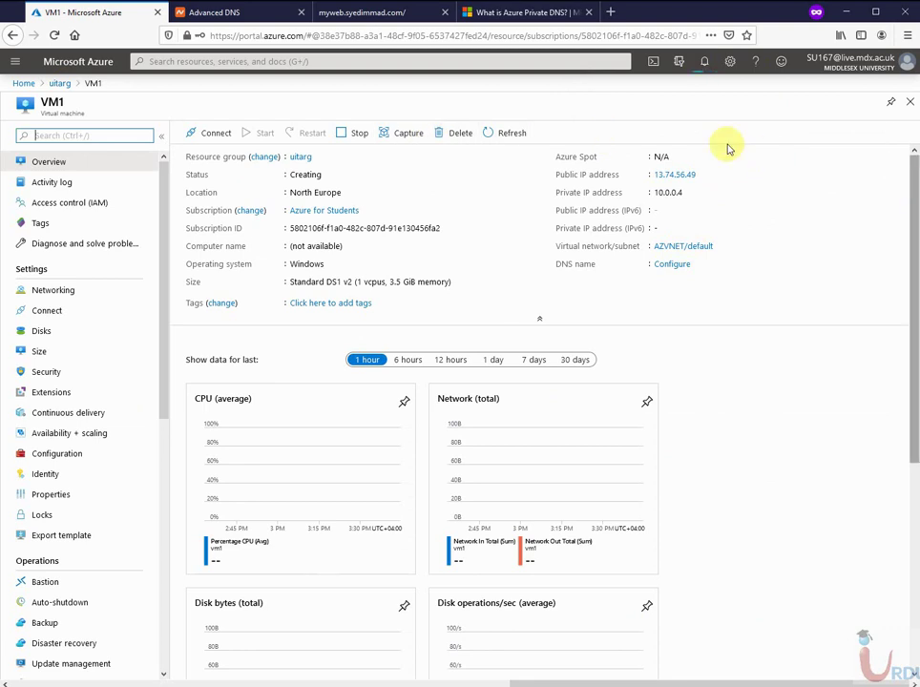
click(210, 134)
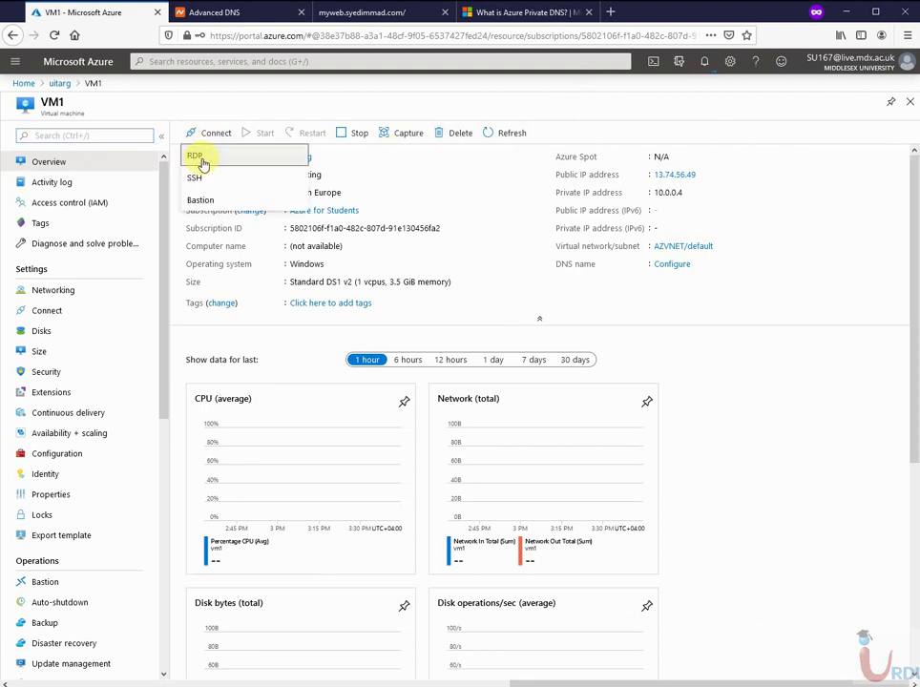
click(200, 158)
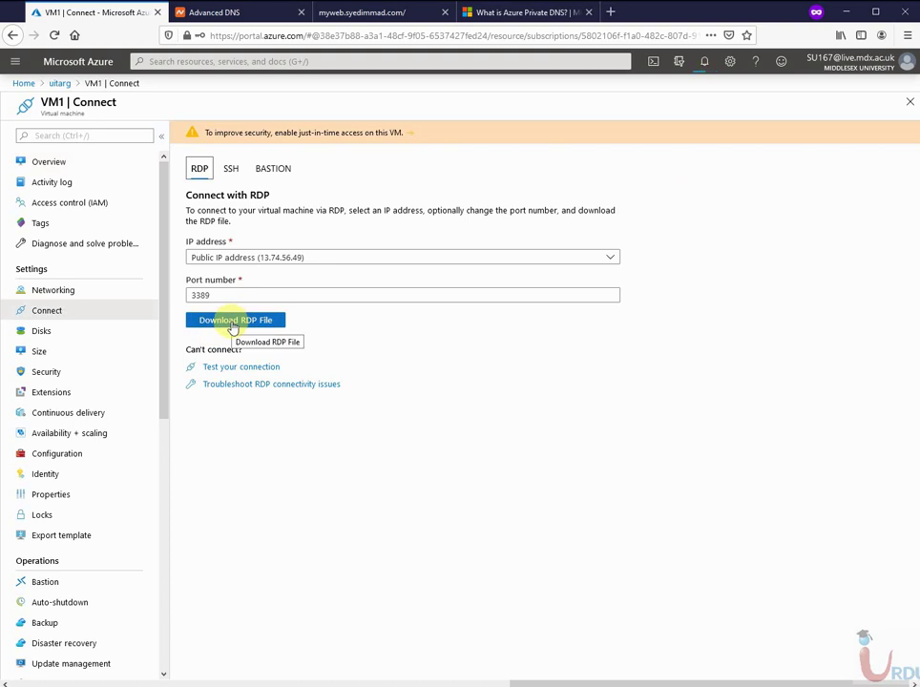
click(232, 324)
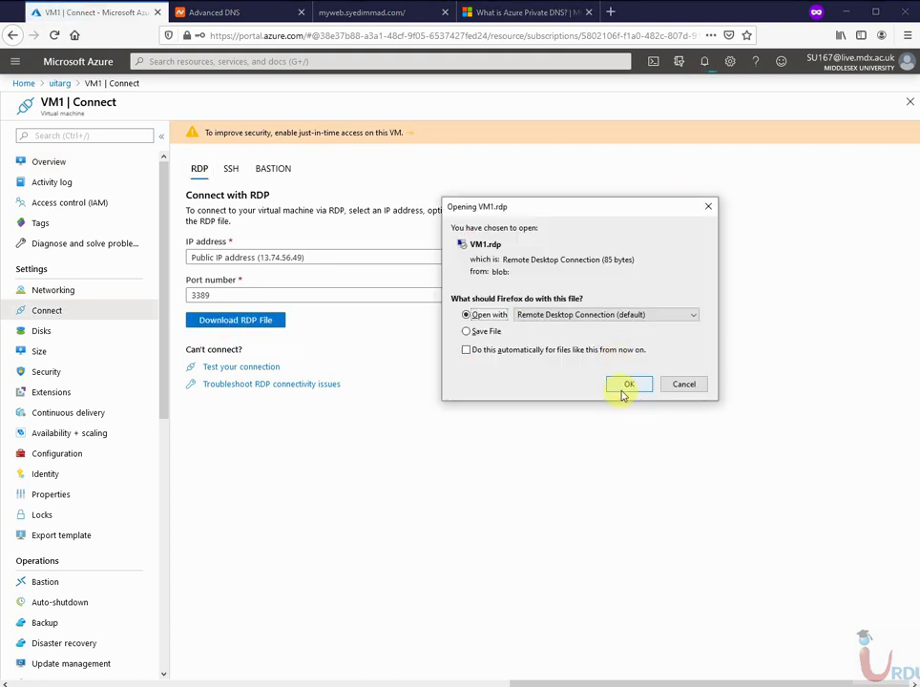
Connect to VM1 with the admin account, accept the certificate, and minimize the session.
click(626, 384)
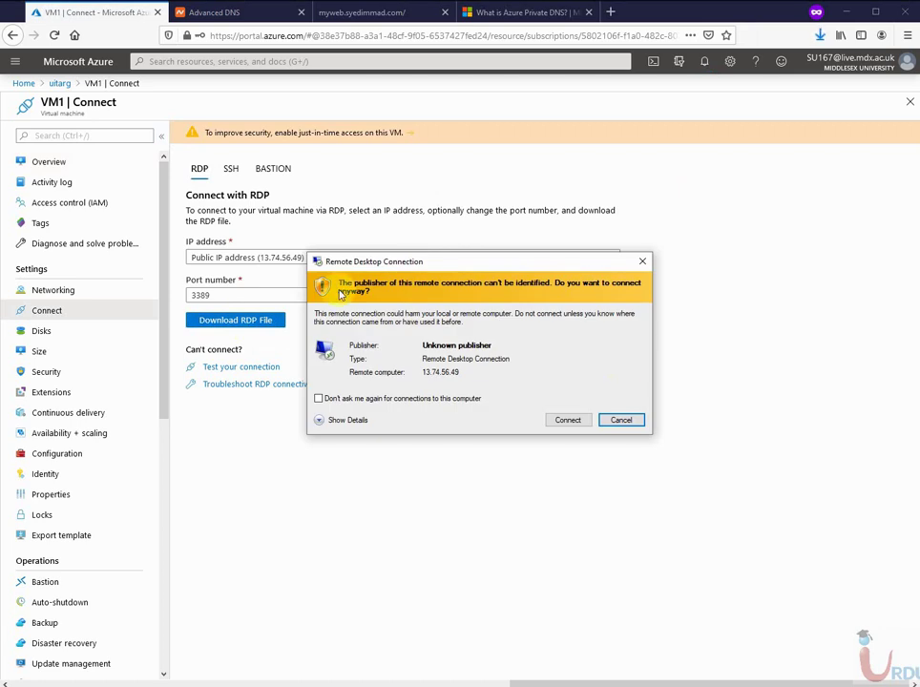
click(566, 421)
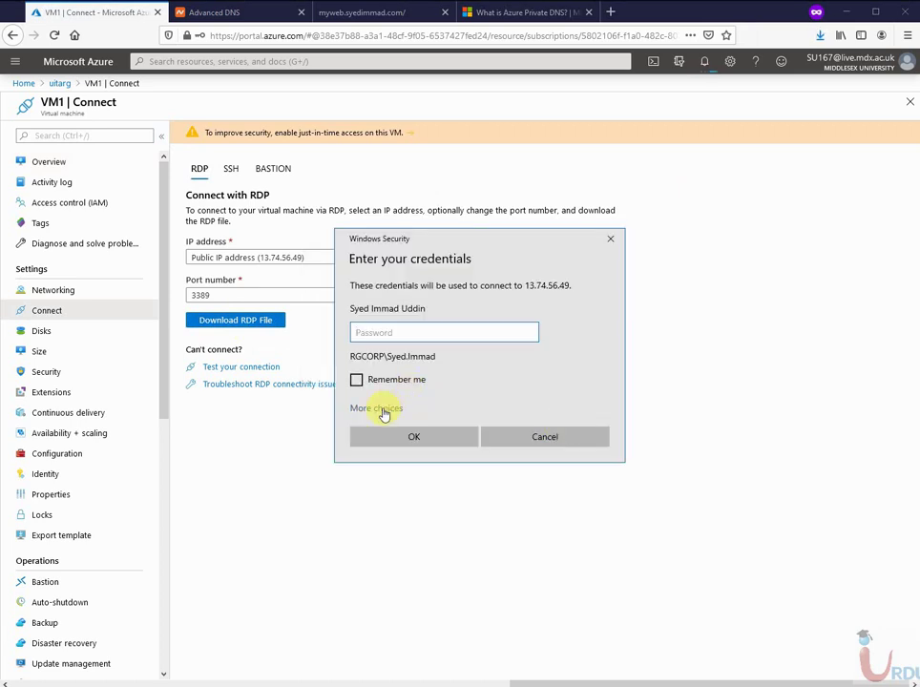
click(382, 409)
click(406, 511)
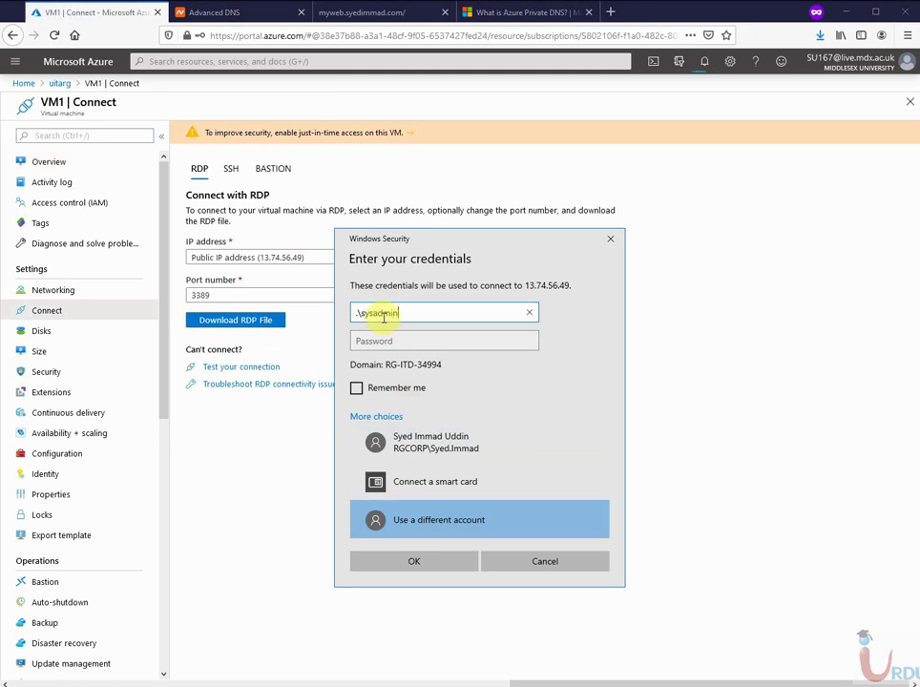
key(Tab)
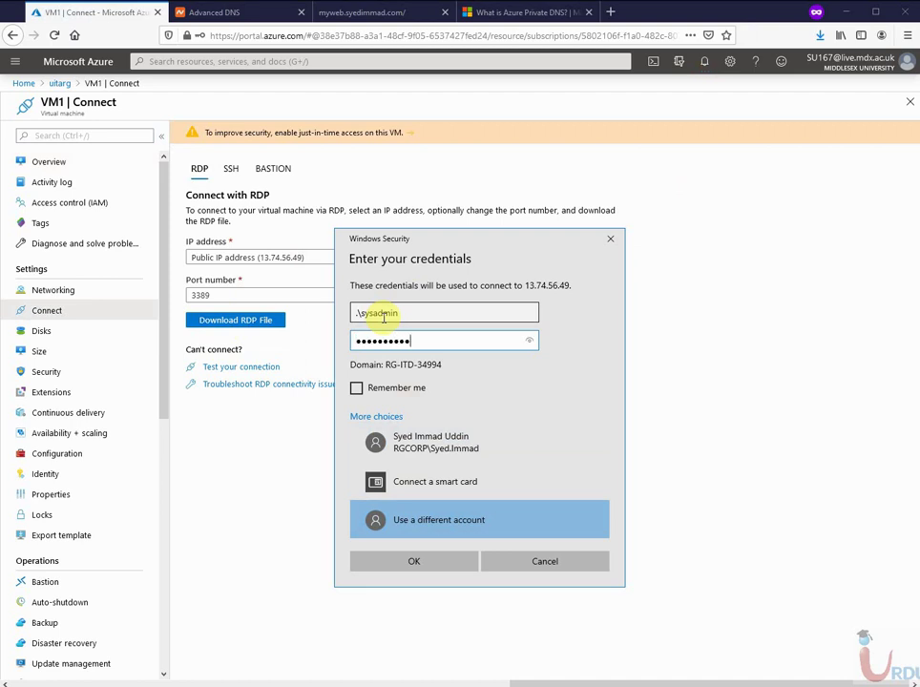
key(Return)
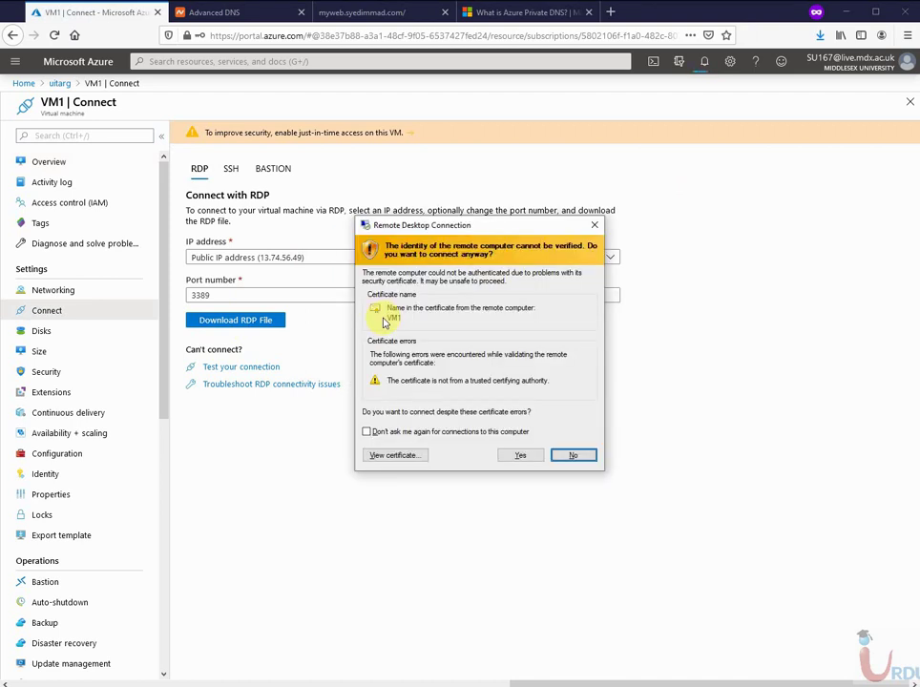
key(y)
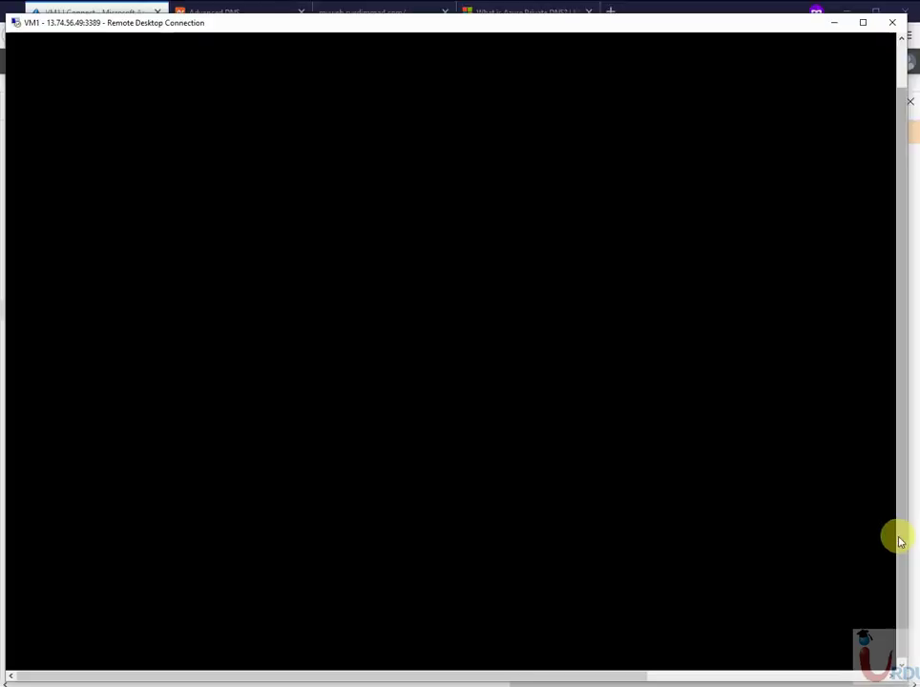
click(835, 23)
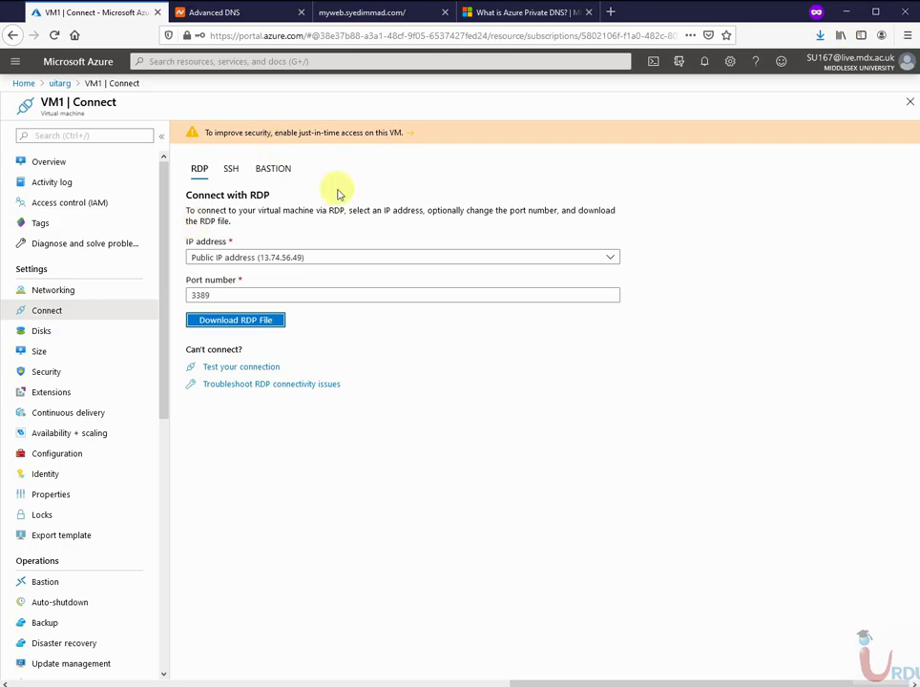
Open the deployed VM2 from notifications and copy its public IP 52.178.151.6.
click(707, 61)
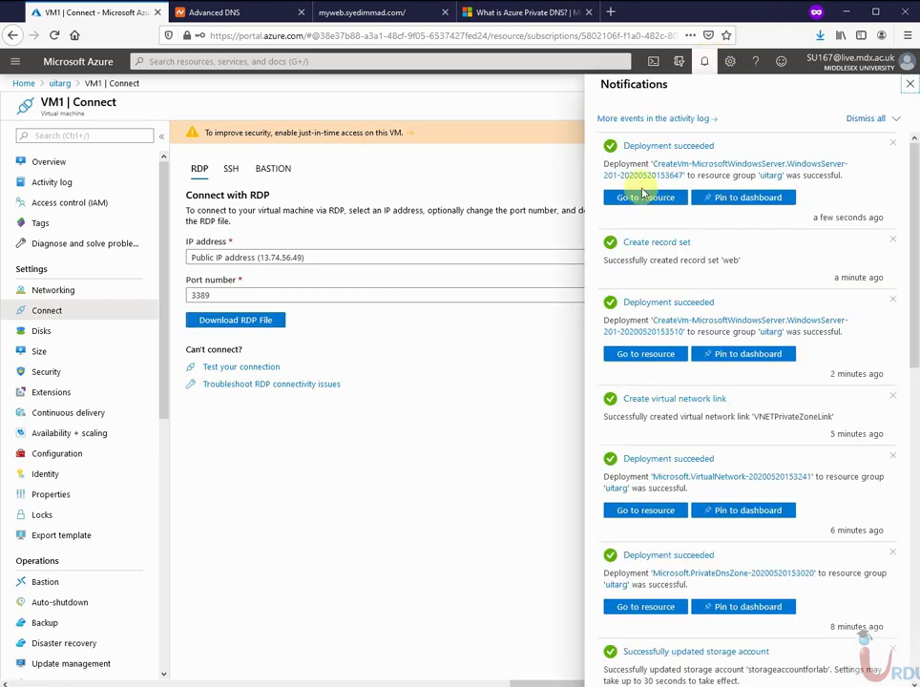
click(644, 197)
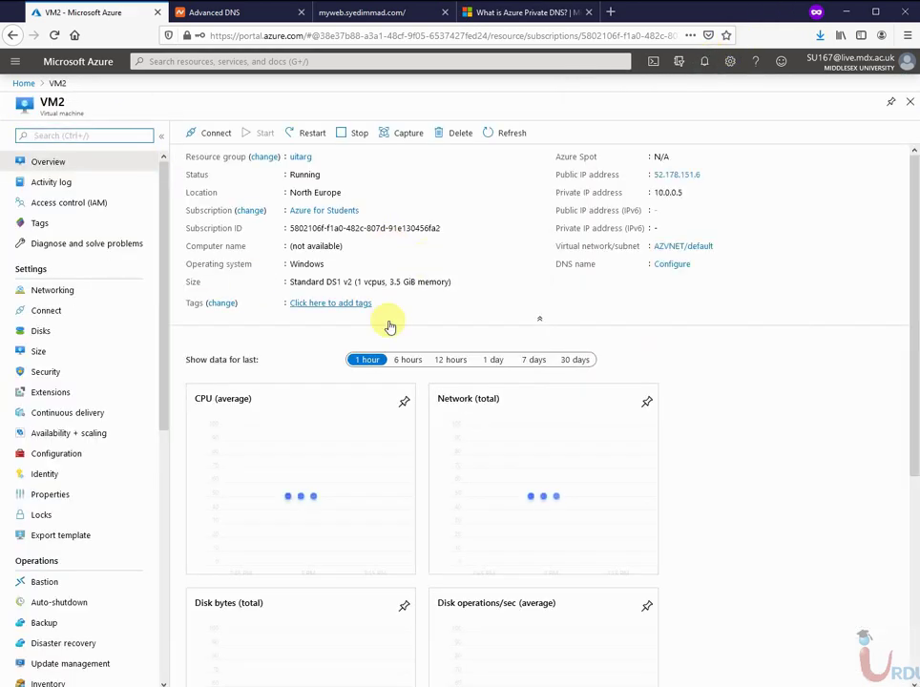
click(886, 177)
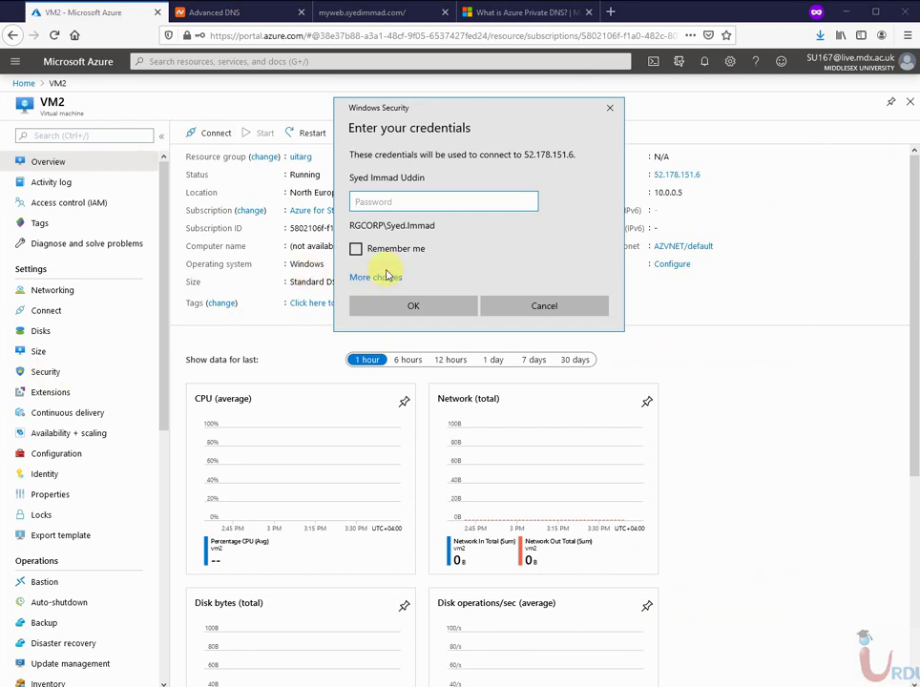
Sign in to VM2 with a different admin account and accept the untrusted certificate.
click(381, 276)
click(407, 384)
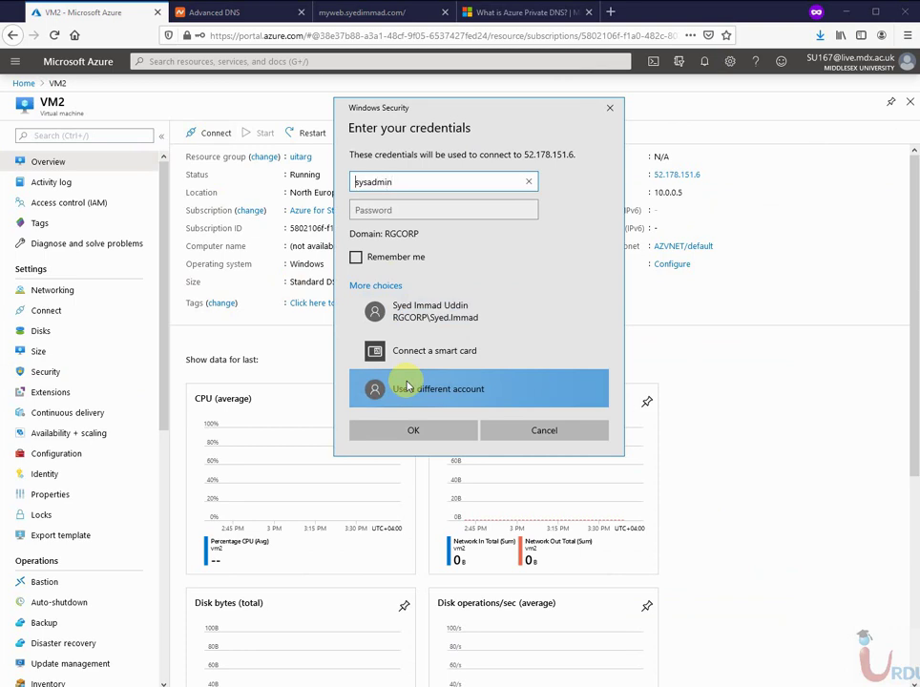
key(Tab)
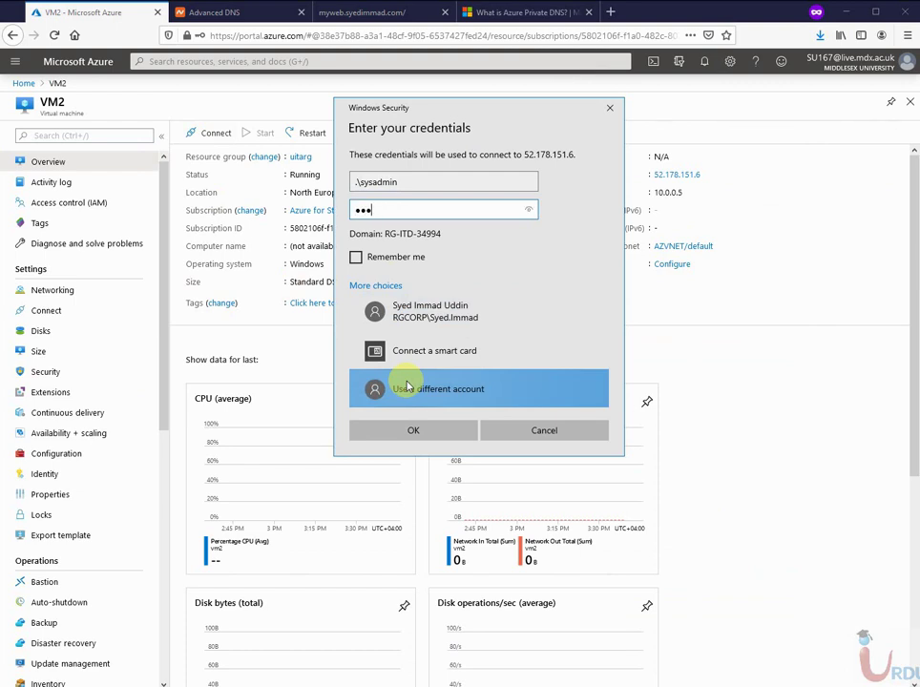
key(Return)
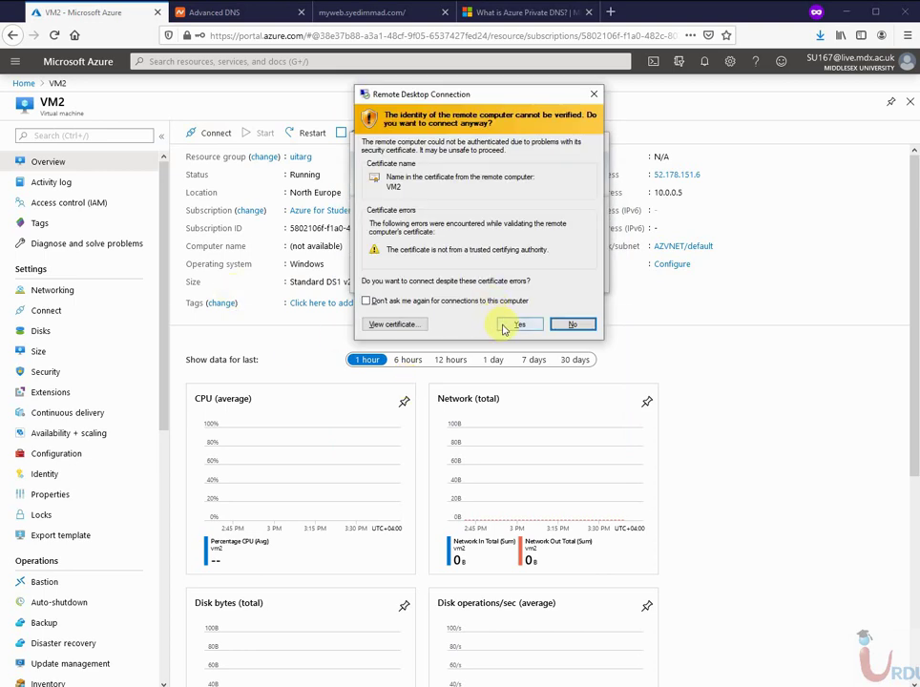
click(516, 326)
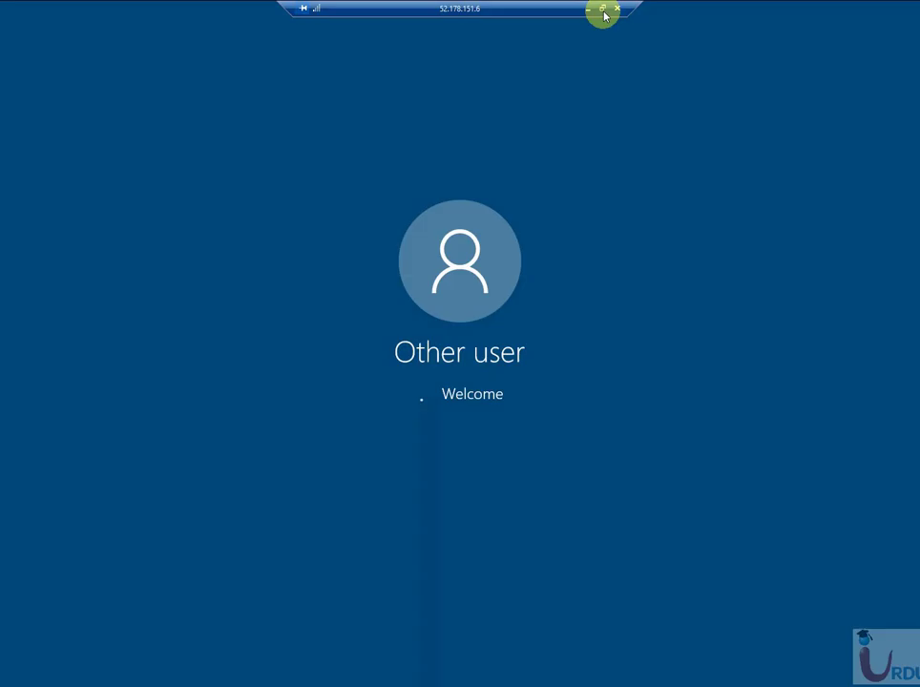
Take the VM1 session out of full screen and bring its Server Manager window forward.
click(603, 8)
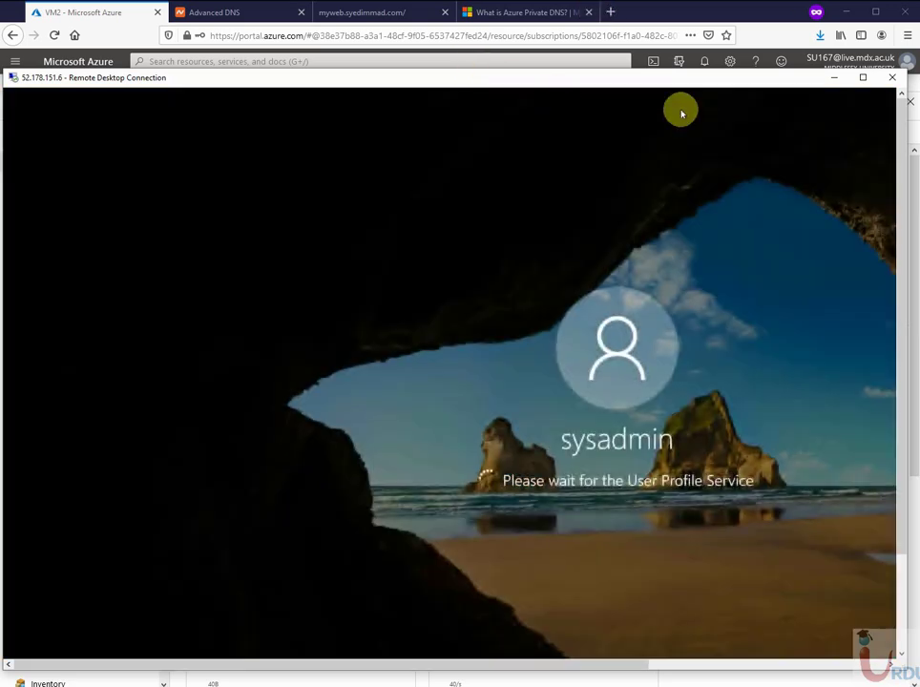
mouse_move(778, 79)
mouse_down()
mouse_move(770, 191)
mouse_move(785, 88)
mouse_up()
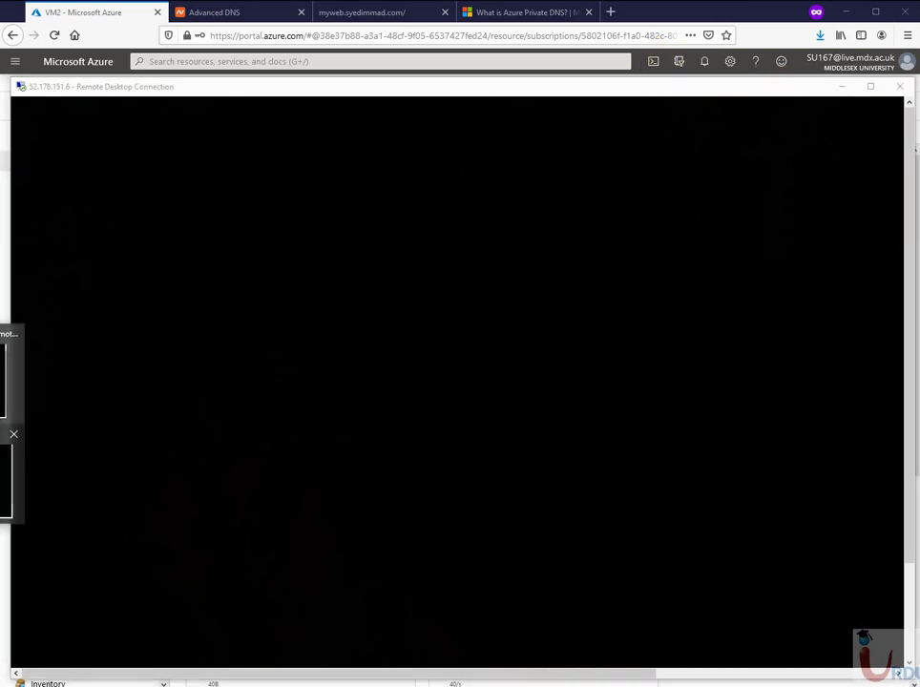
click(3, 380)
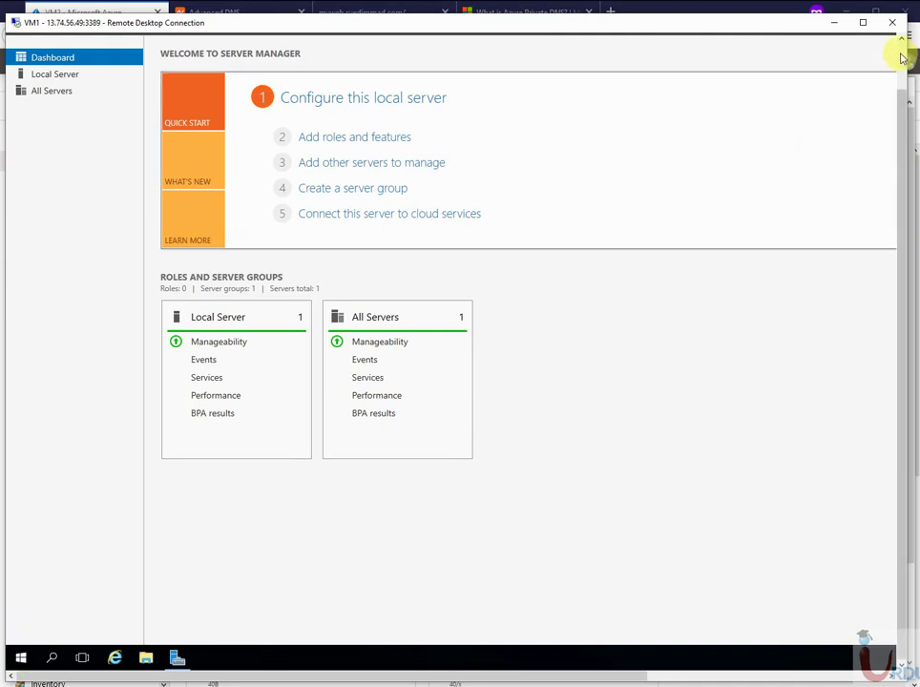
drag(899, 98, 899, 185)
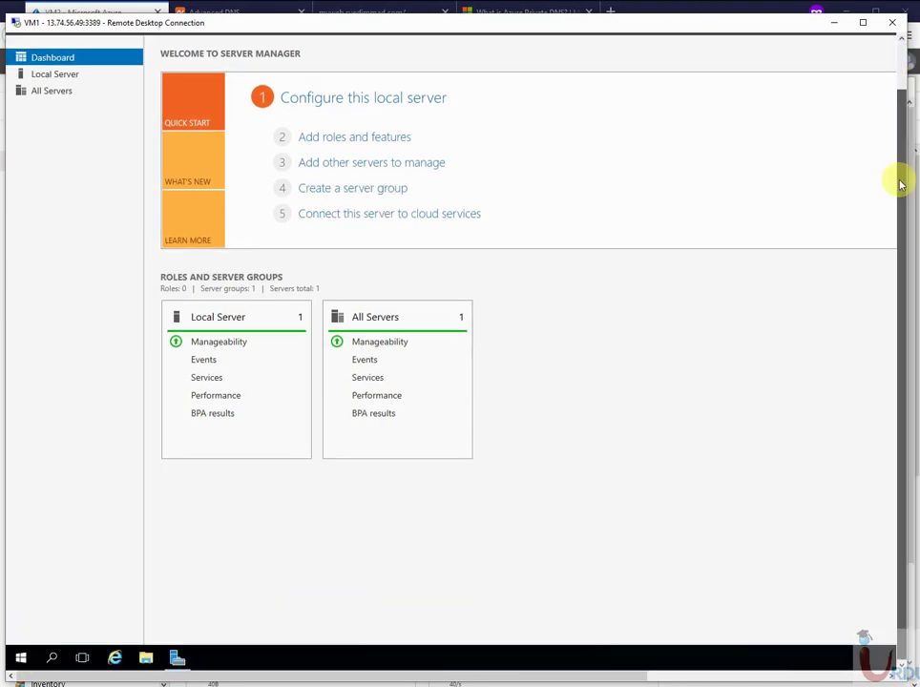
Launch Windows Firewall with Advanced Security on VM1 via a Start search for 'firewall'.
click(21, 659)
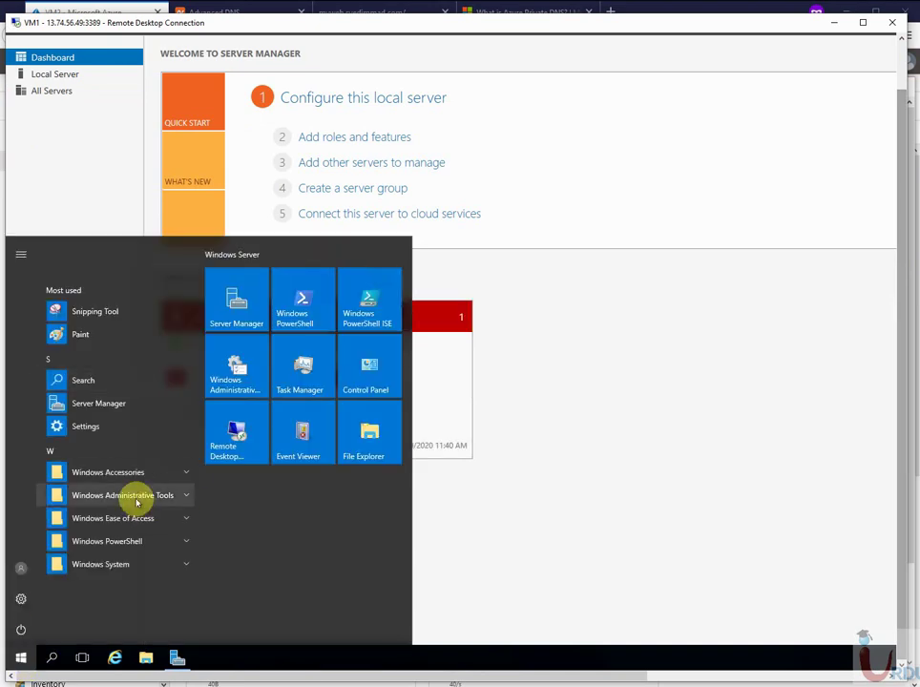
click(136, 497)
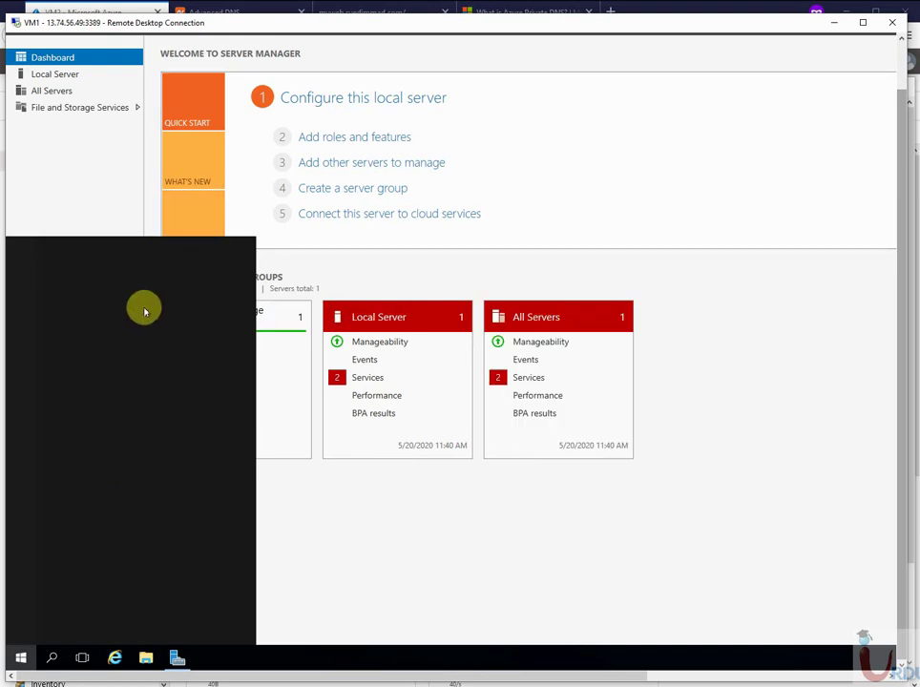
text(firewa)
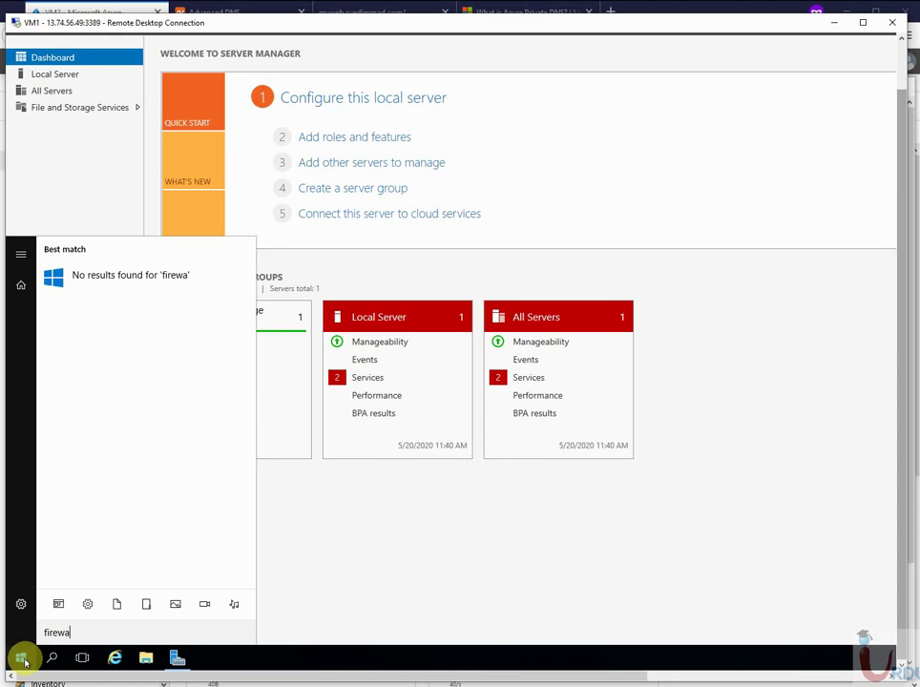
text(ll)
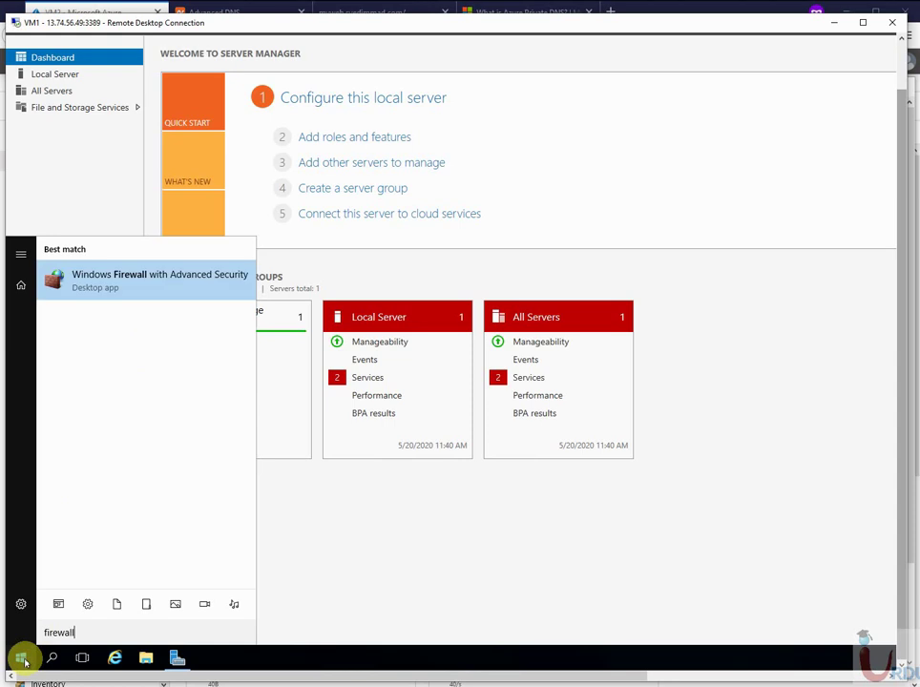
click(165, 275)
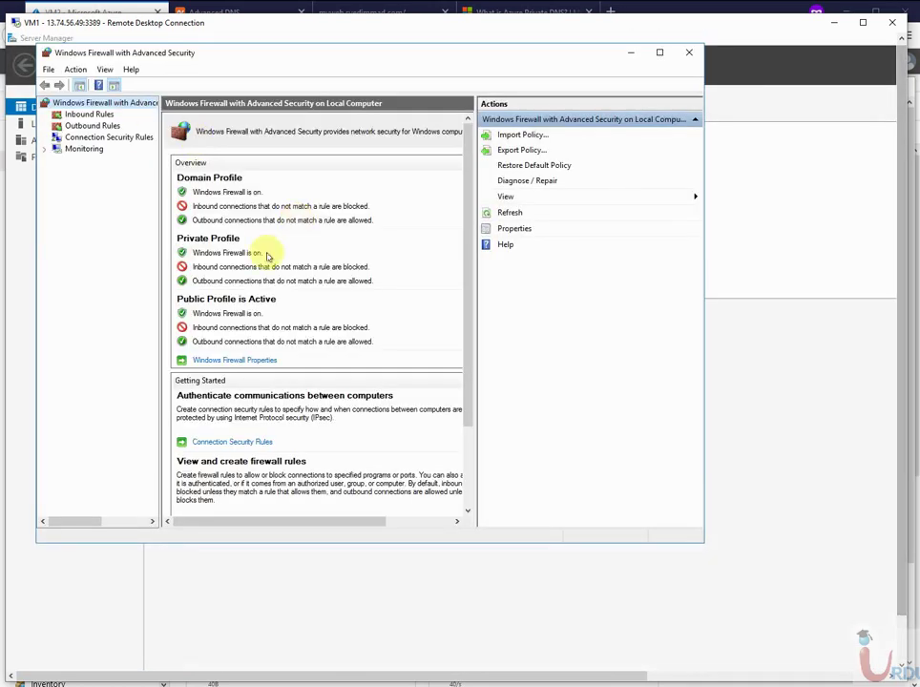
Set the Public profile firewall state to Off, apply it, and restore Server Manager.
click(230, 363)
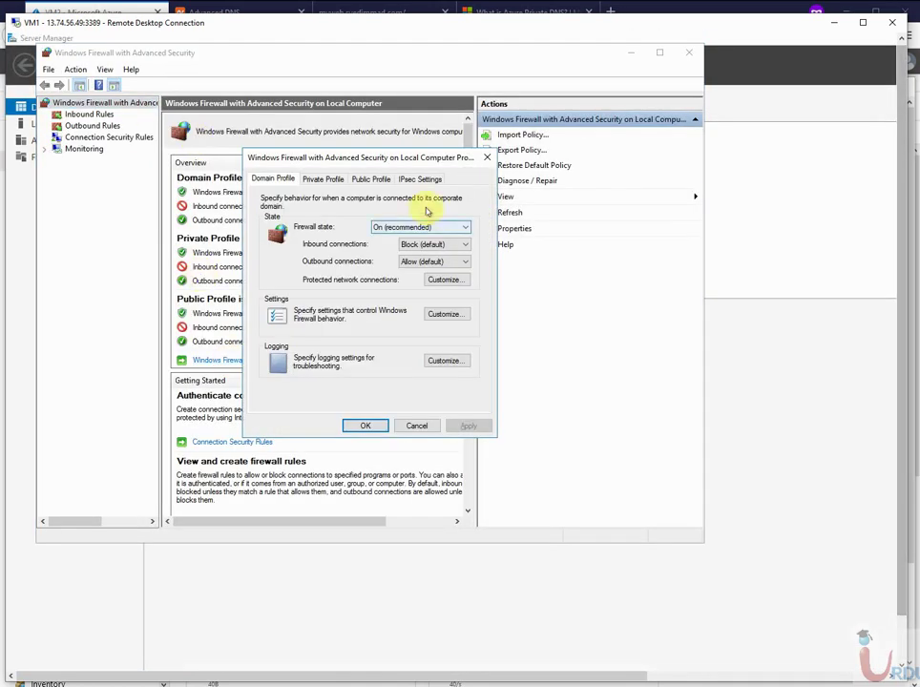
click(371, 179)
click(405, 228)
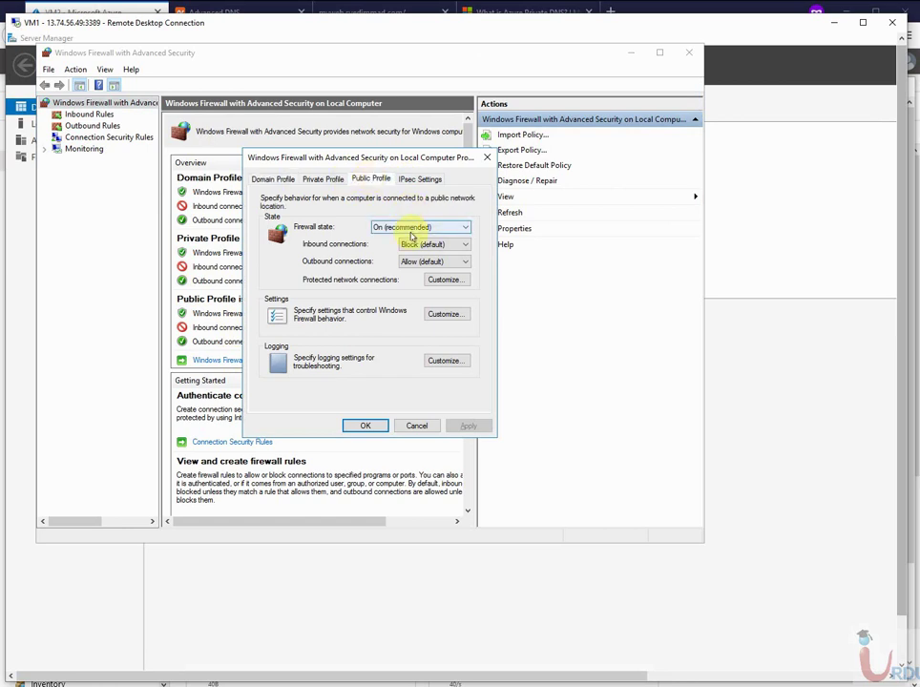
click(405, 247)
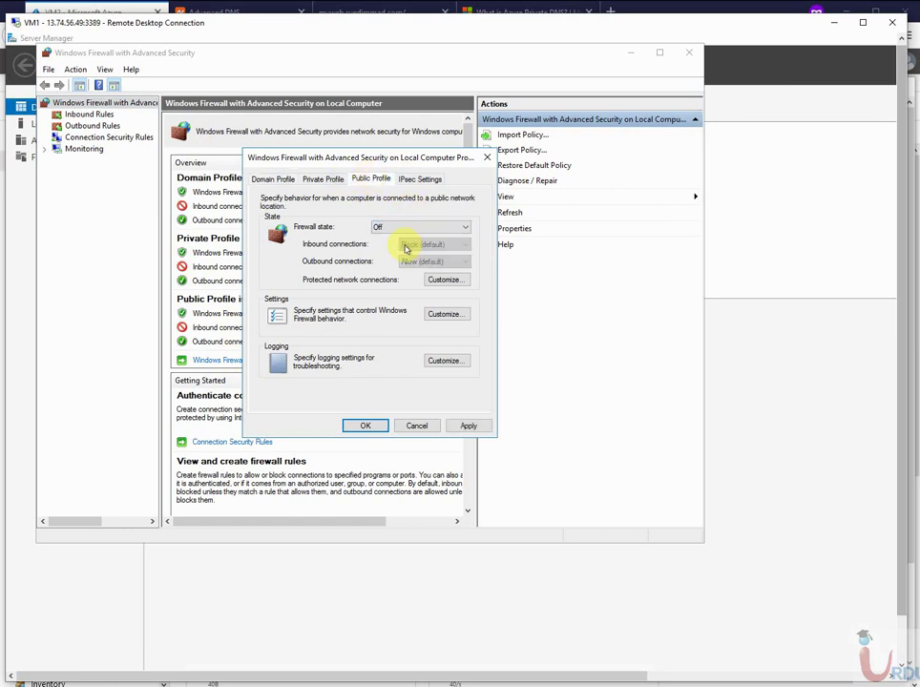
click(469, 426)
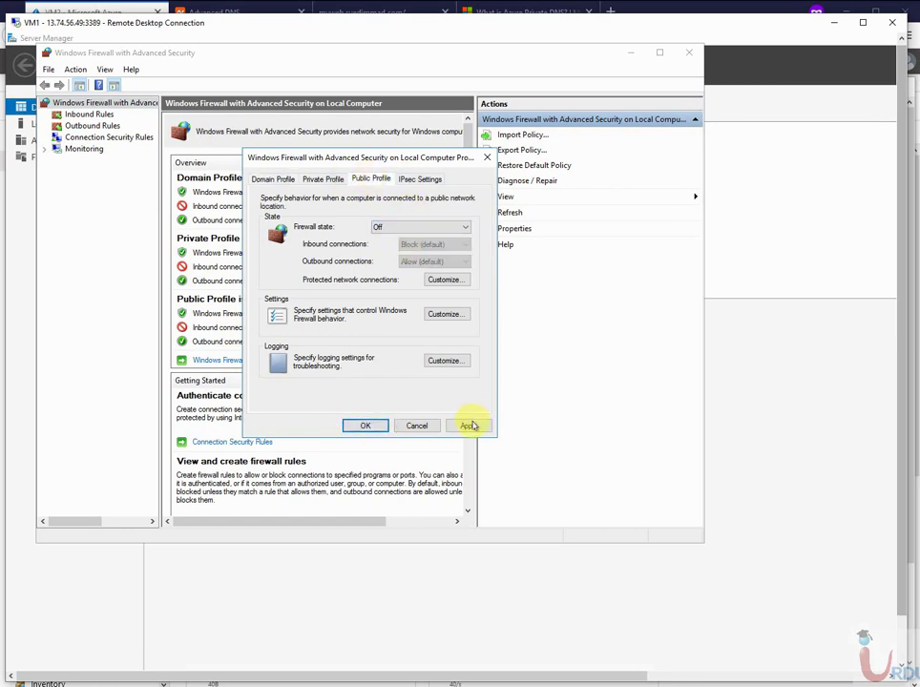
click(366, 425)
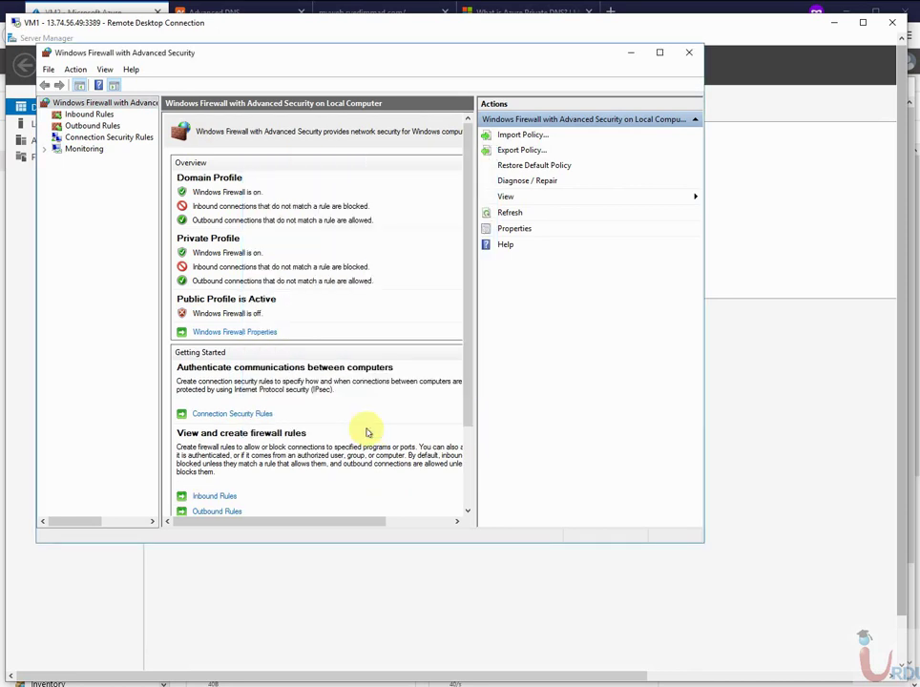
click(628, 52)
double_click(649, 30)
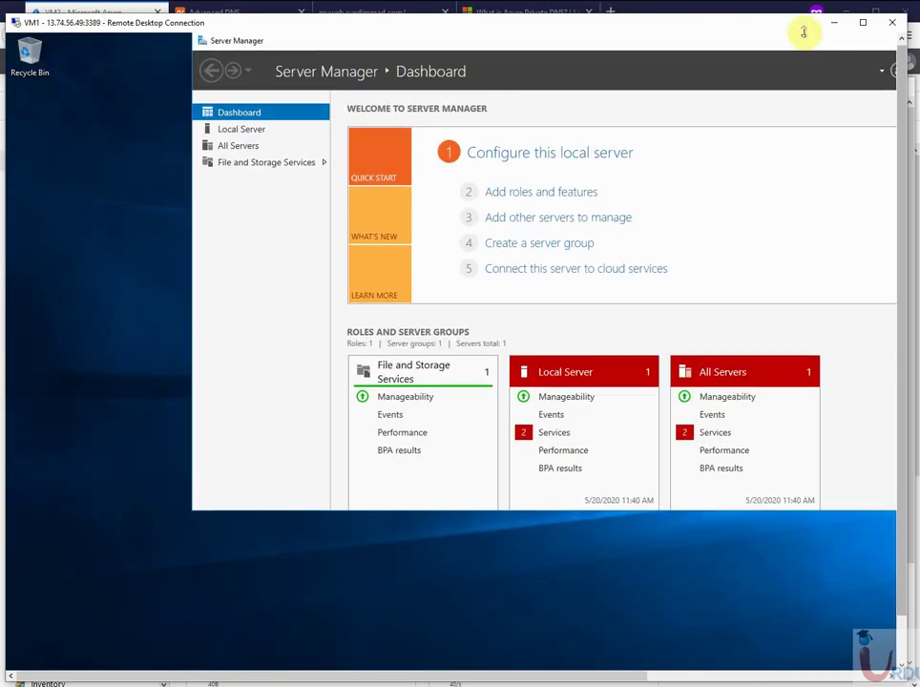
Open Command Prompt on VM2 with a Start search for 'cmd'.
click(834, 27)
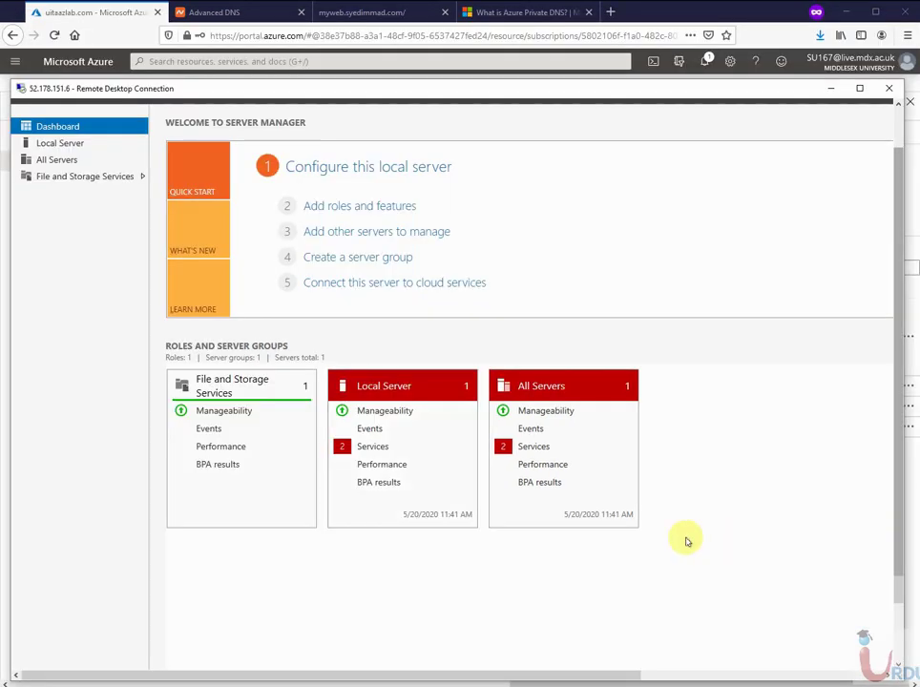
click(900, 545)
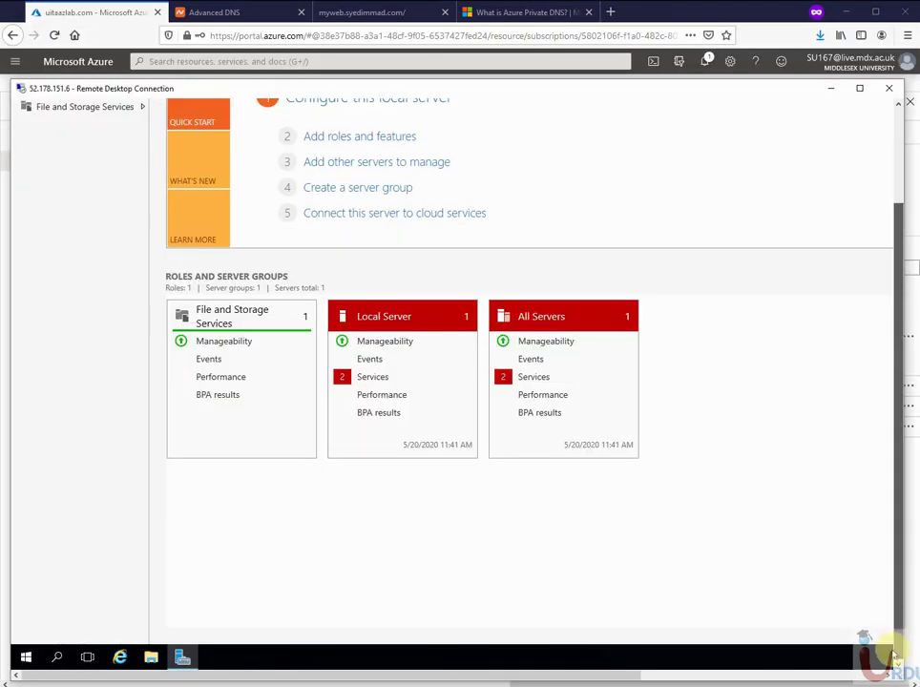
click(26, 659)
text(cmd)
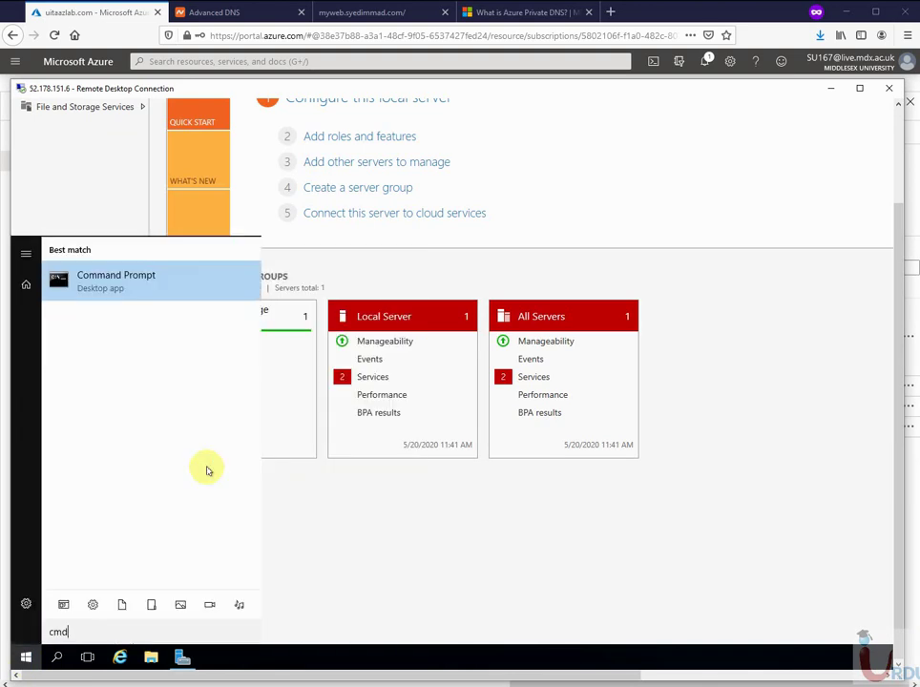
key(Return)
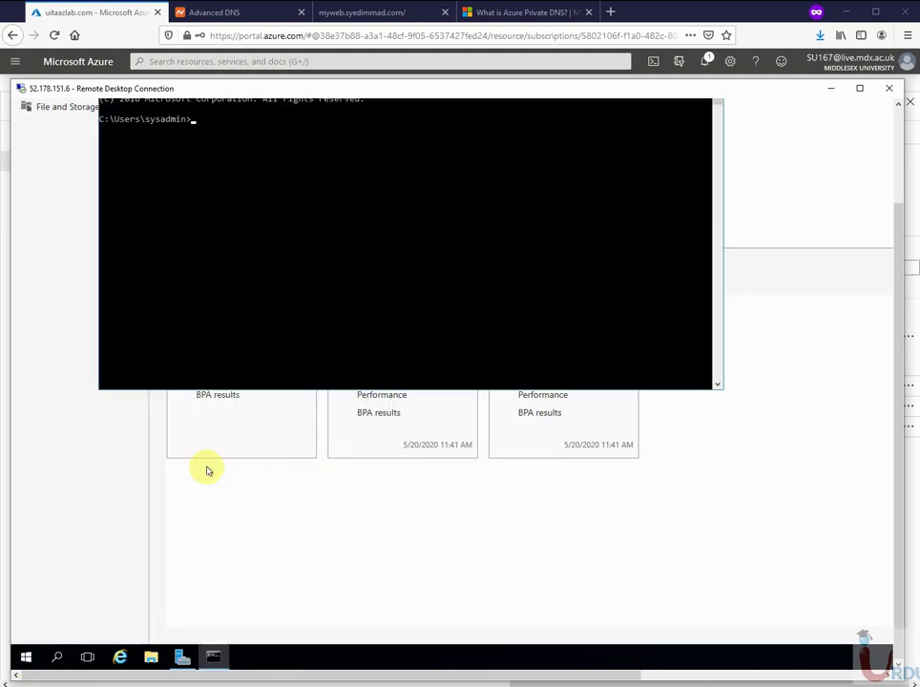
Ping vm1 and web.uitazlab.com., checking both reply from 10.0.0.4.
text(ping vm1')
key(Return)
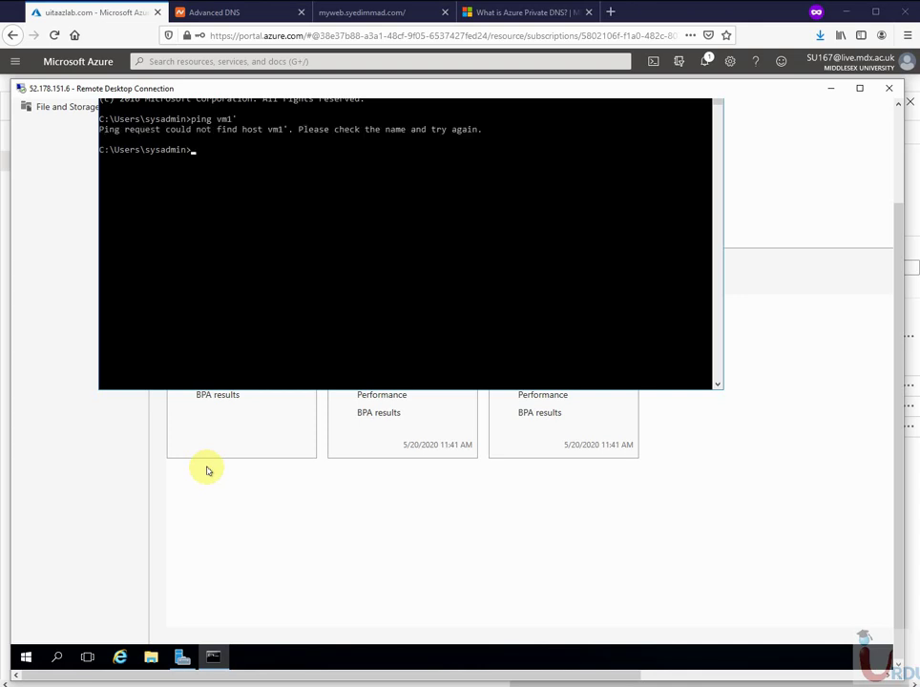
key(Up)
key(BackSpace)
key(Return)
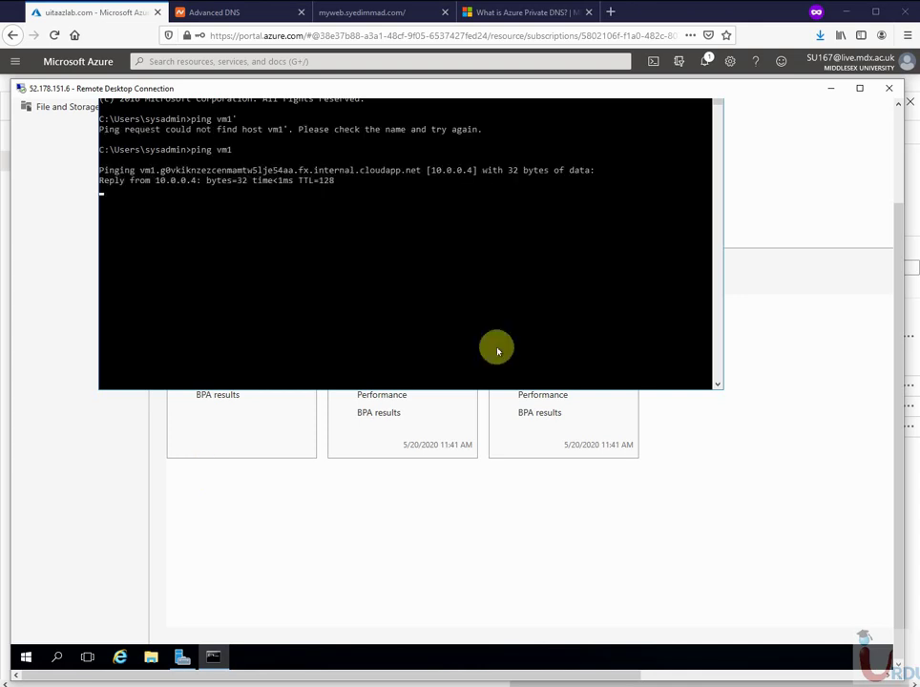
drag(896, 325, 887, 296)
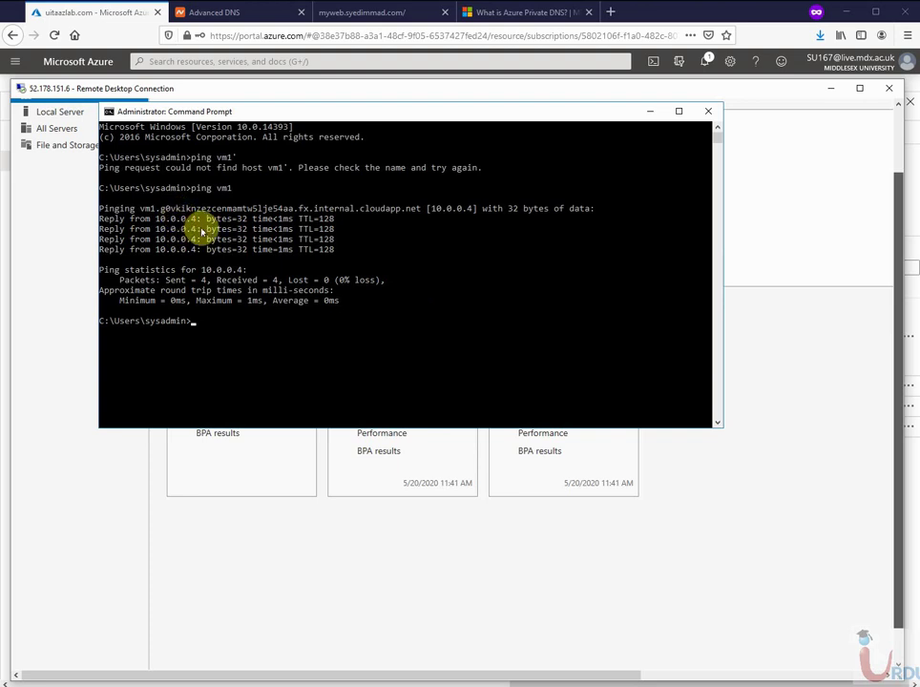
text(ping web.uitazlab.com.)
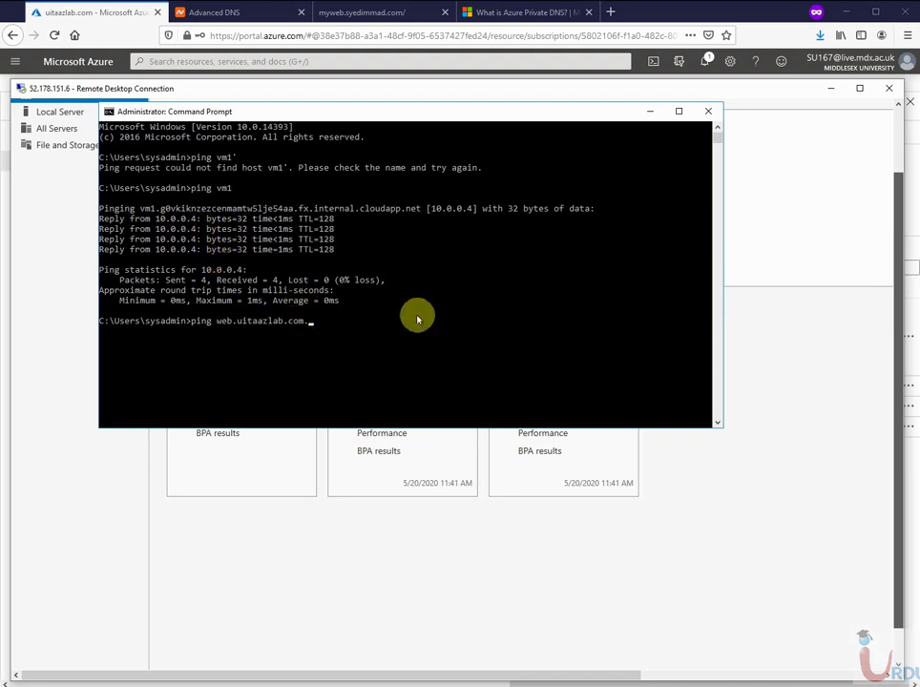
key(Return)
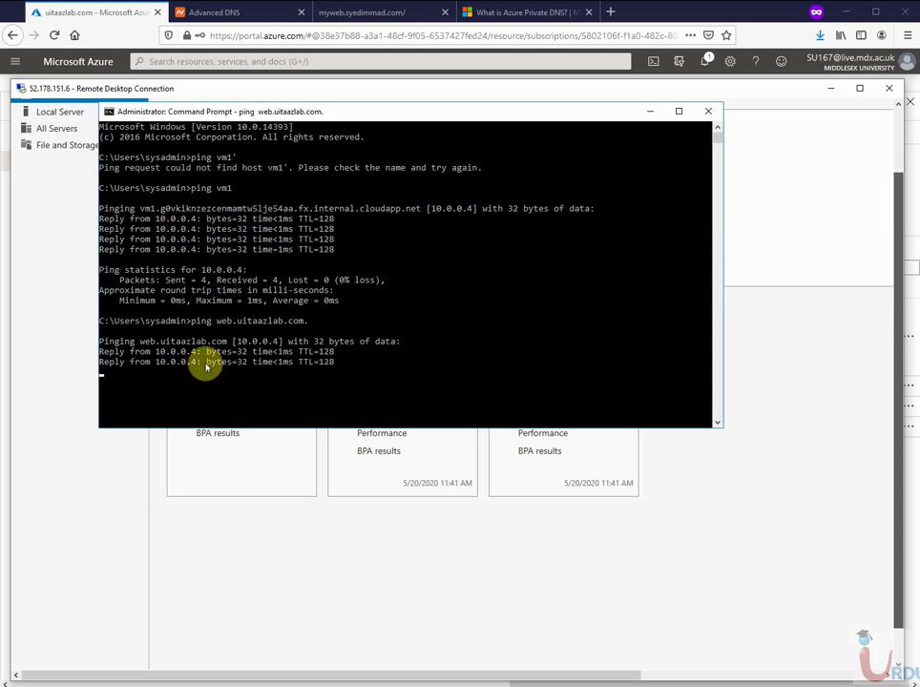